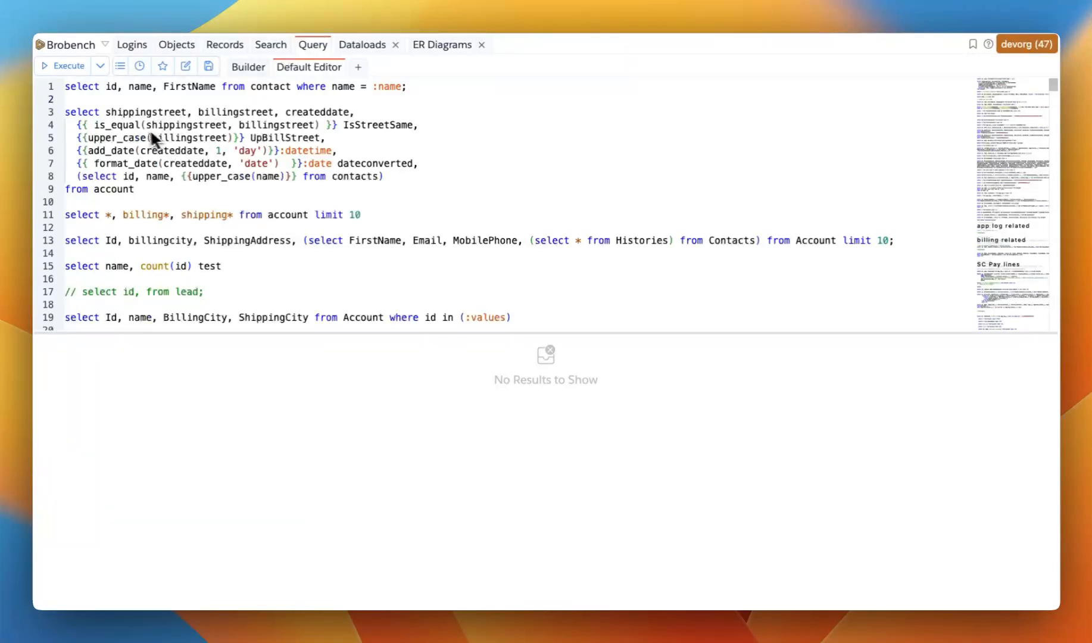
Run the Account query again from the query history and enlarge the results grid.
click(139, 65)
click(159, 113)
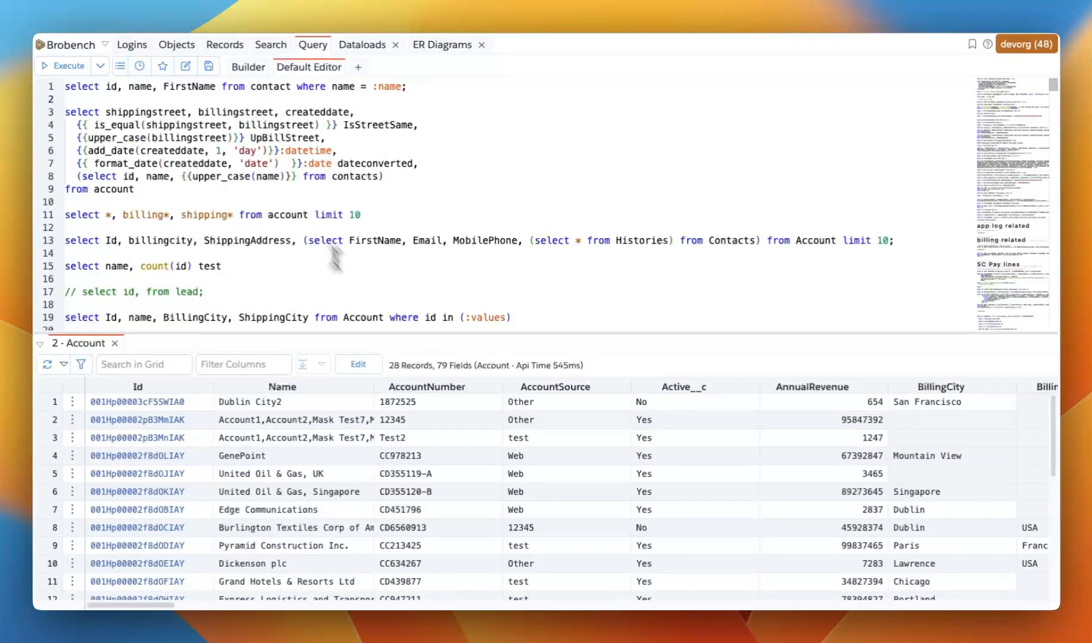
drag(417, 334, 414, 225)
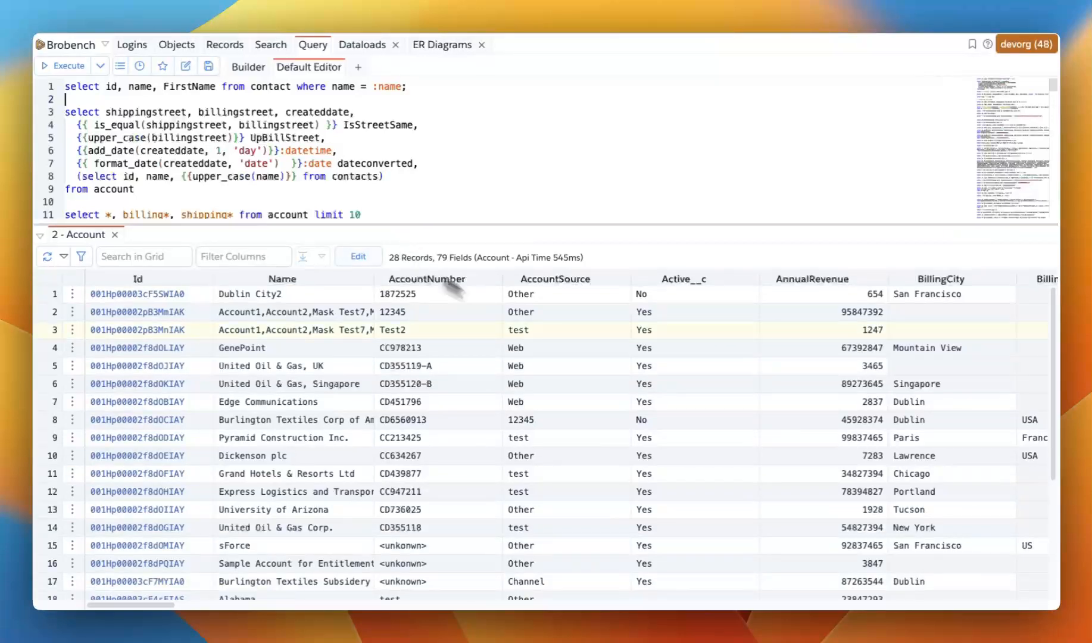
Select the AccountNumber cells from the first to the last record and put the grid into edit mode.
scroll(438, 385, down, 5)
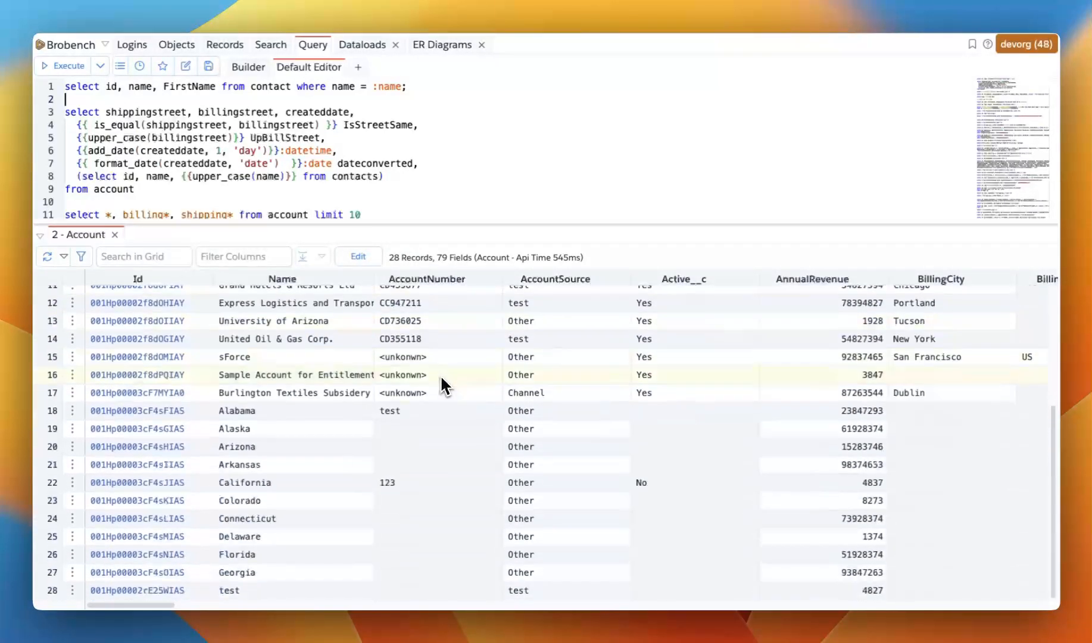
scroll(440, 374, up, 5)
click(435, 299)
scroll(440, 334, down, 5)
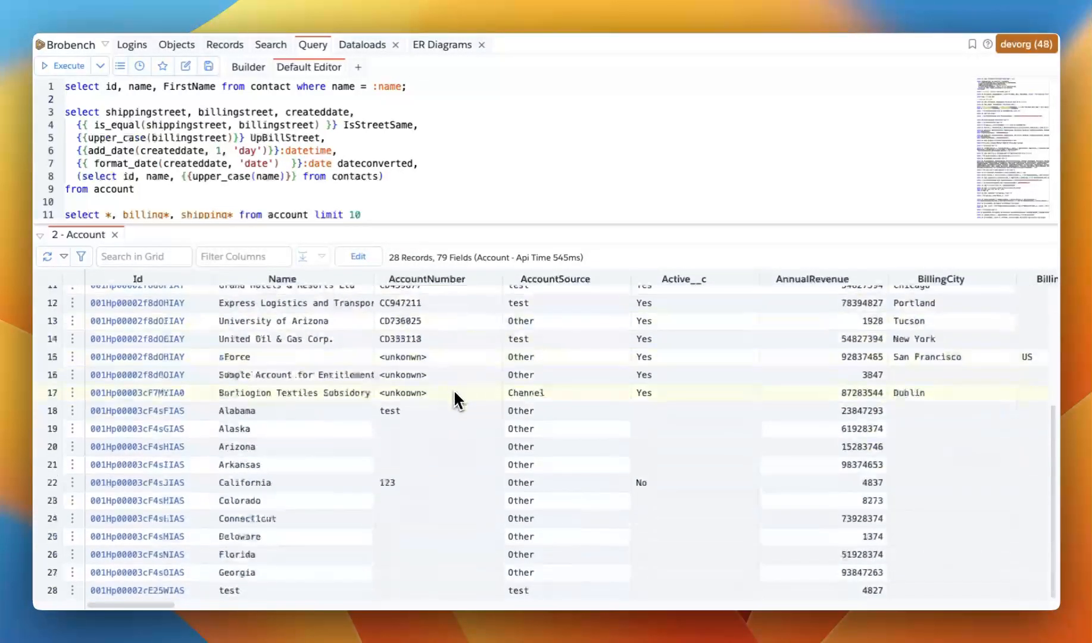
shift+click(444, 591)
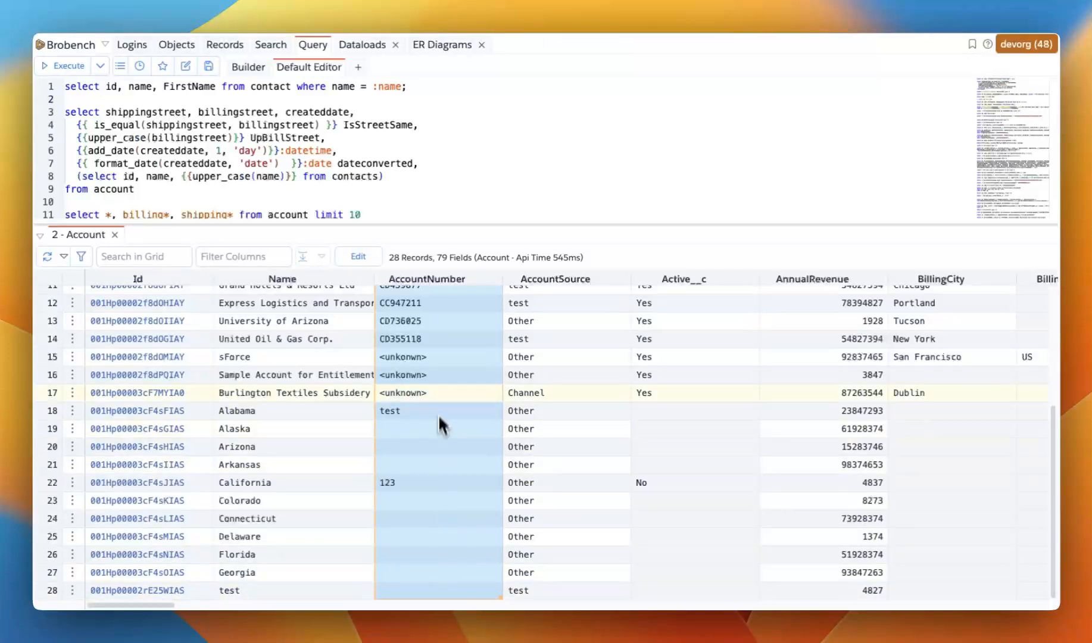
right_click(437, 397)
click(473, 435)
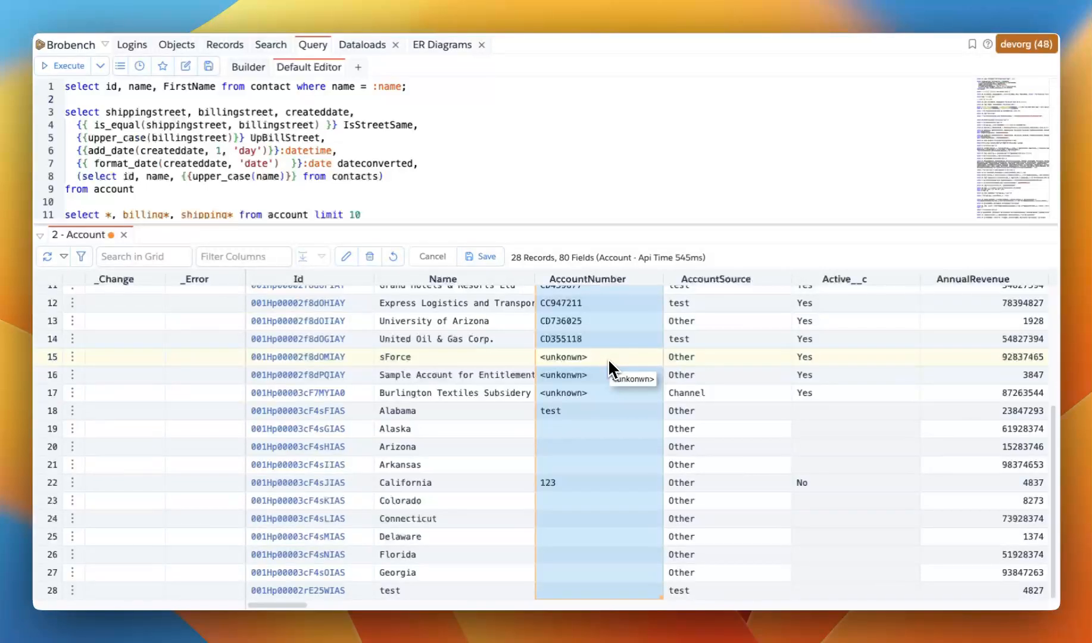
right_click(597, 335)
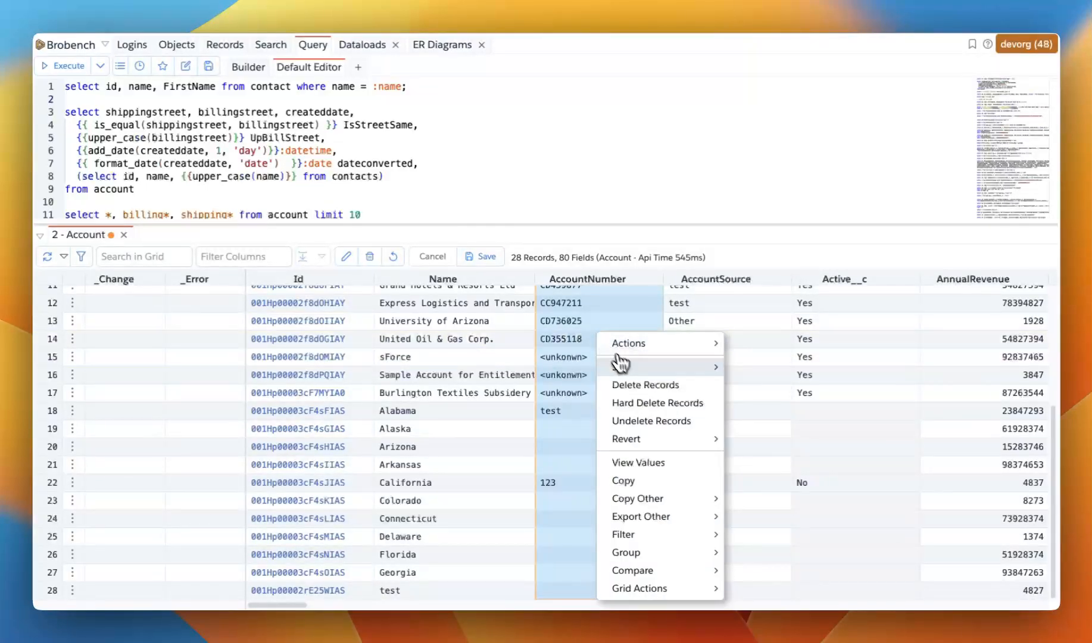
mouse_move(631, 368)
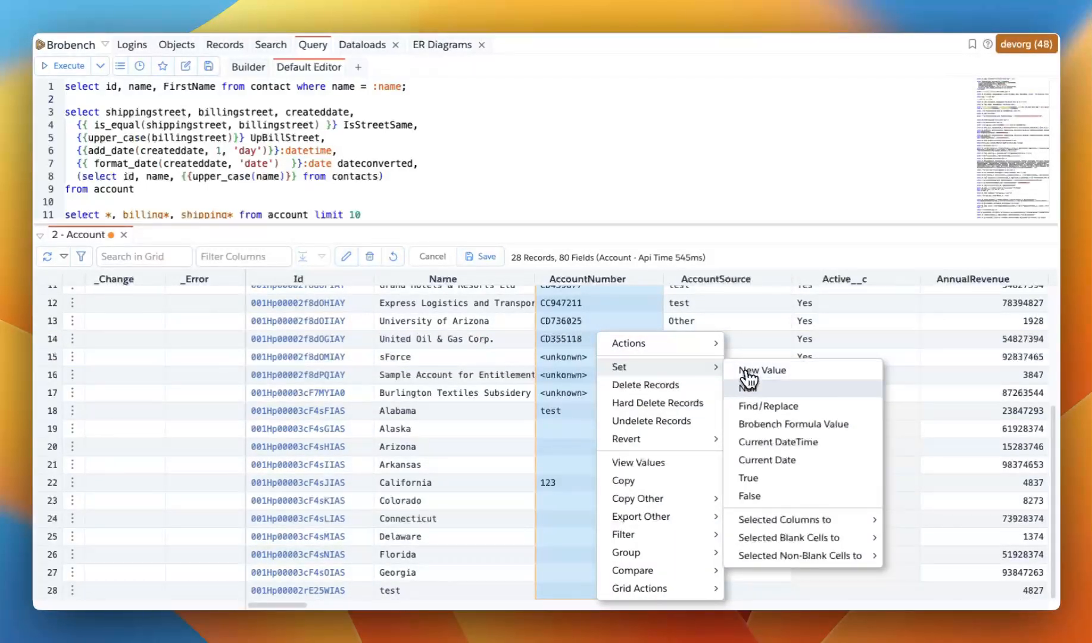
mouse_move(765, 520)
click(767, 375)
click(622, 359)
Start setting the selected AccountNumber cells to a Brobench formula value, ready for entering the formula.
right_click(609, 341)
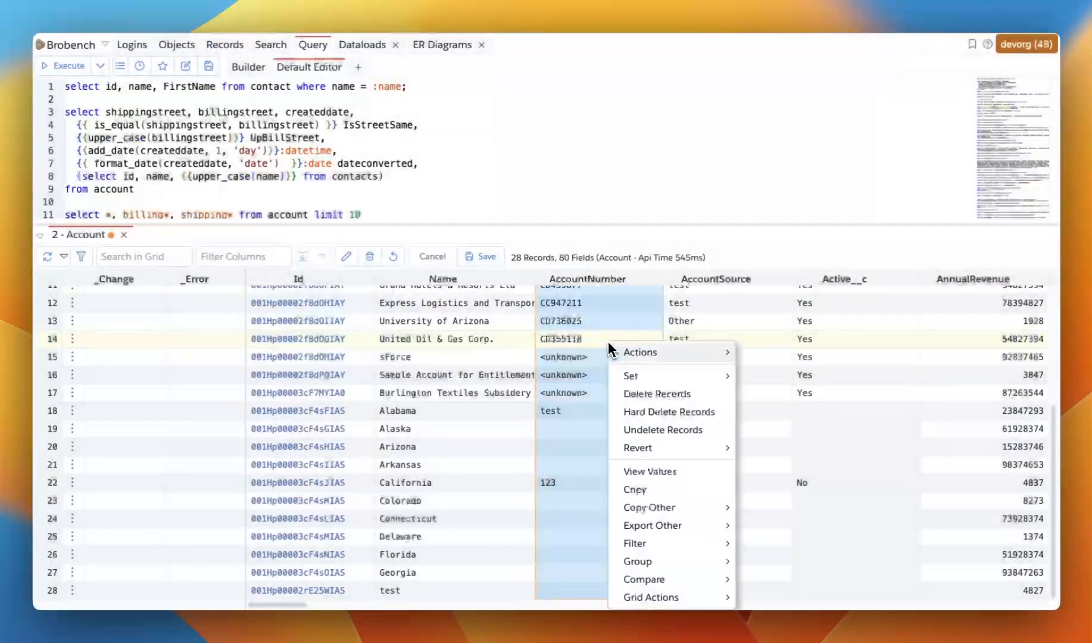
mouse_move(634, 377)
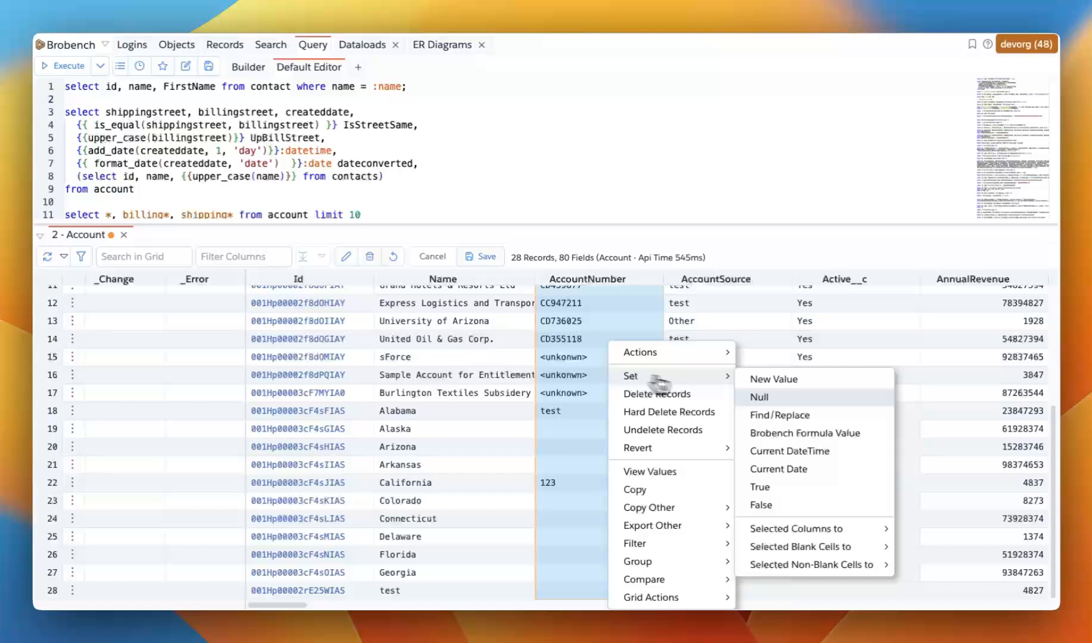
click(787, 432)
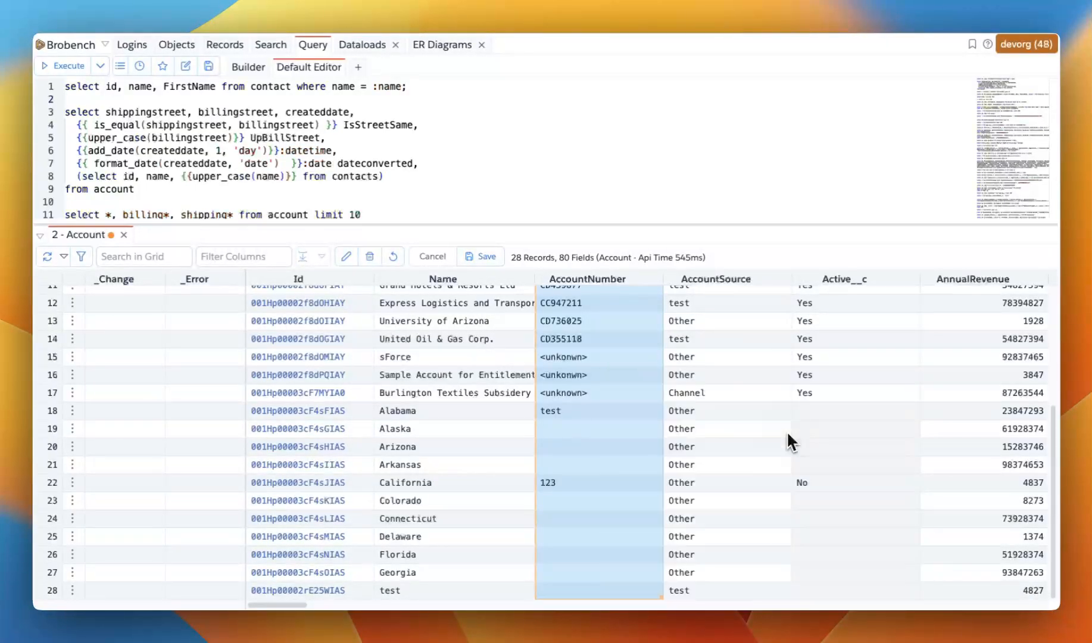
drag(562, 92, 508, 86)
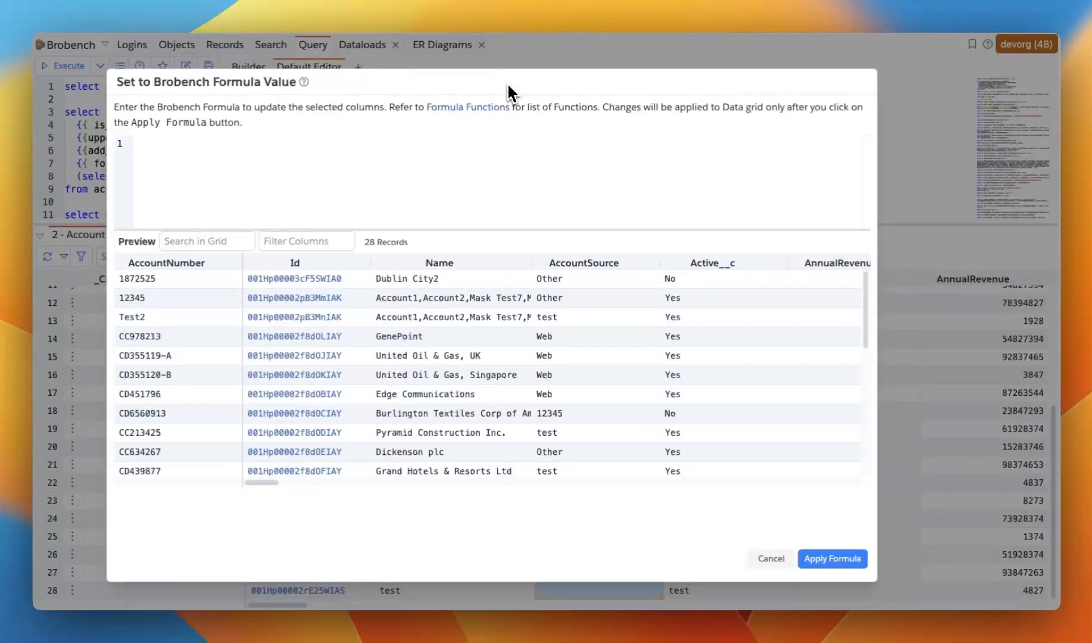
click(417, 159)
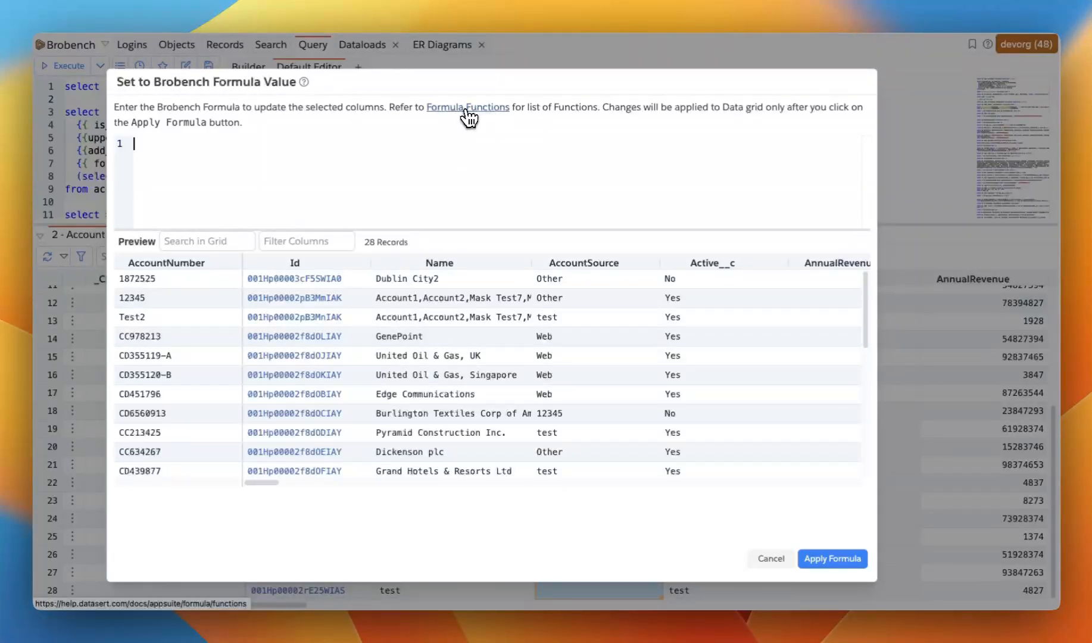
Consult the Formula Functions documentation linked from the formula dialog, then return to the dialog.
click(469, 117)
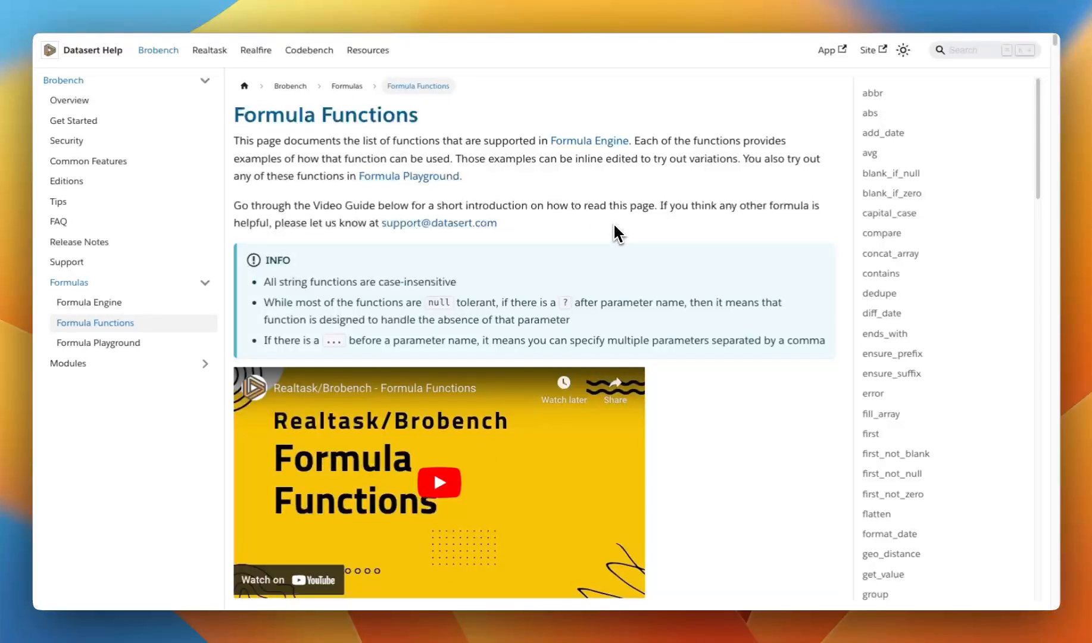
scroll(727, 241, down, 5)
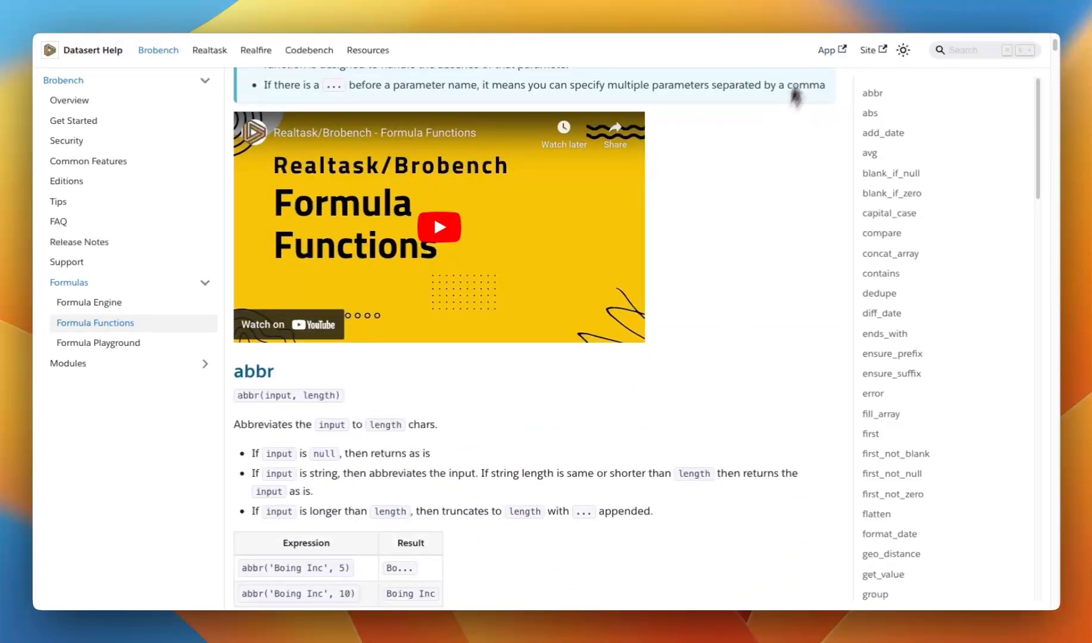
key(super+w)
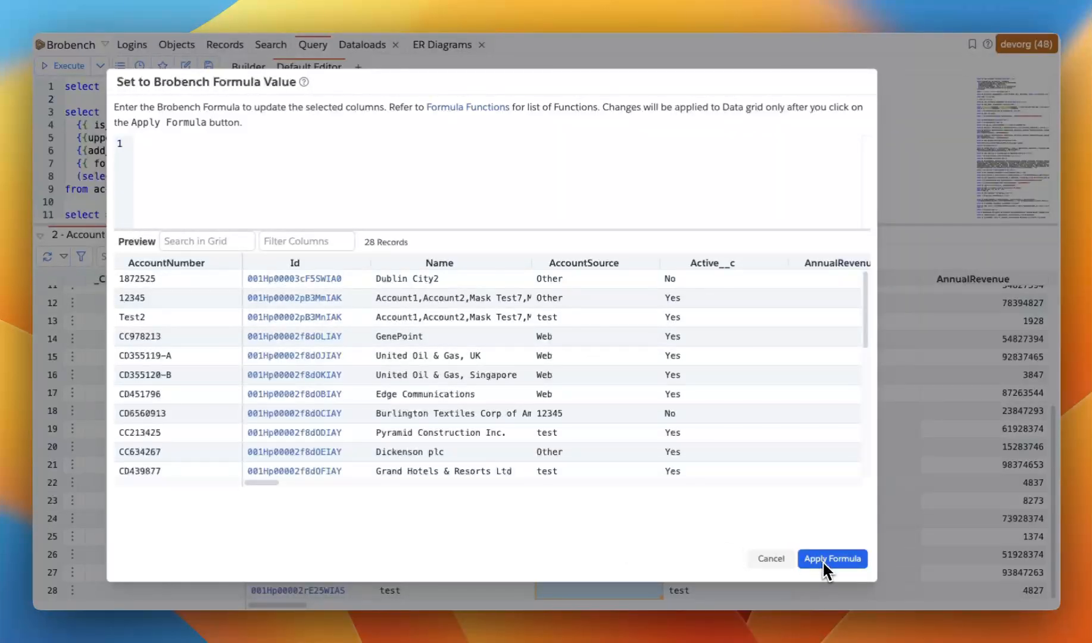
Enter the formula first_not_blank(accountnumber, '<unknown>') for the selected AccountNumber cells.
click(257, 198)
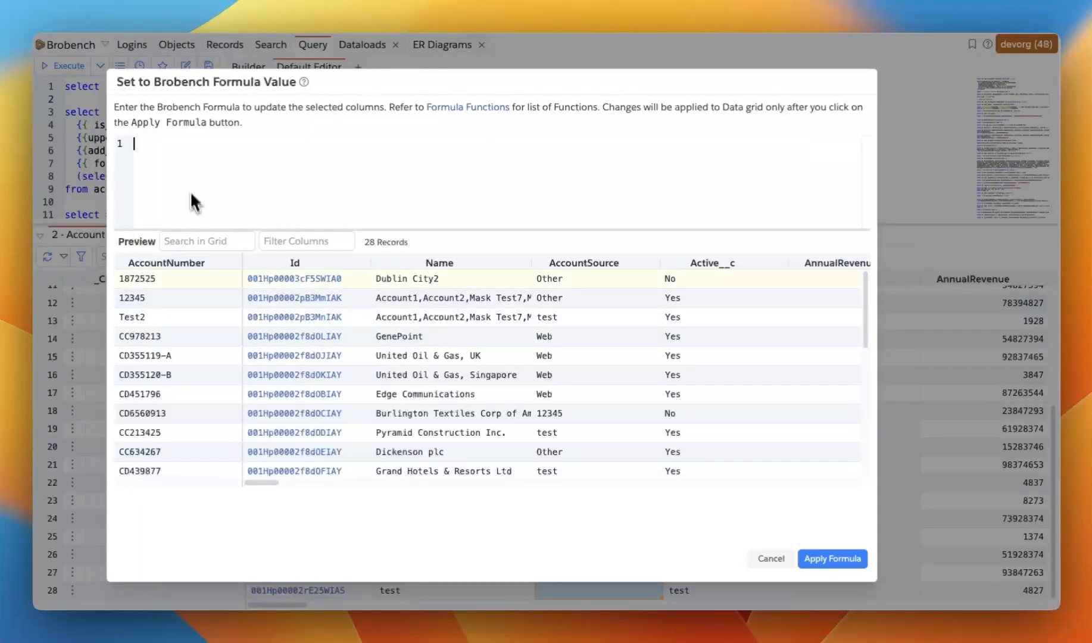
scroll(224, 343, down, 5)
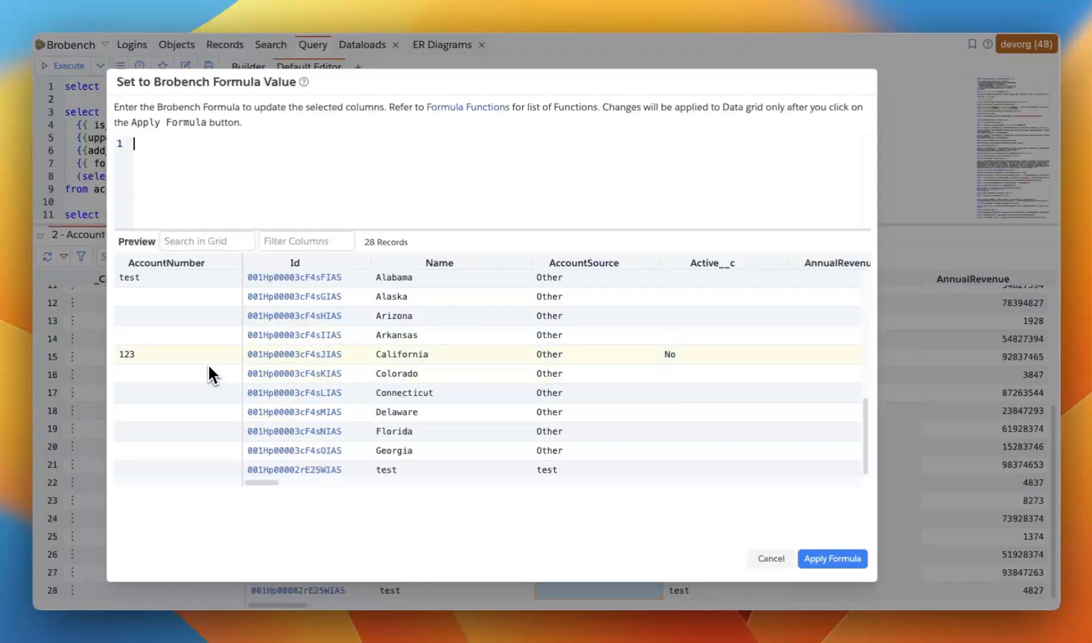
scroll(238, 310, up, 1)
click(200, 172)
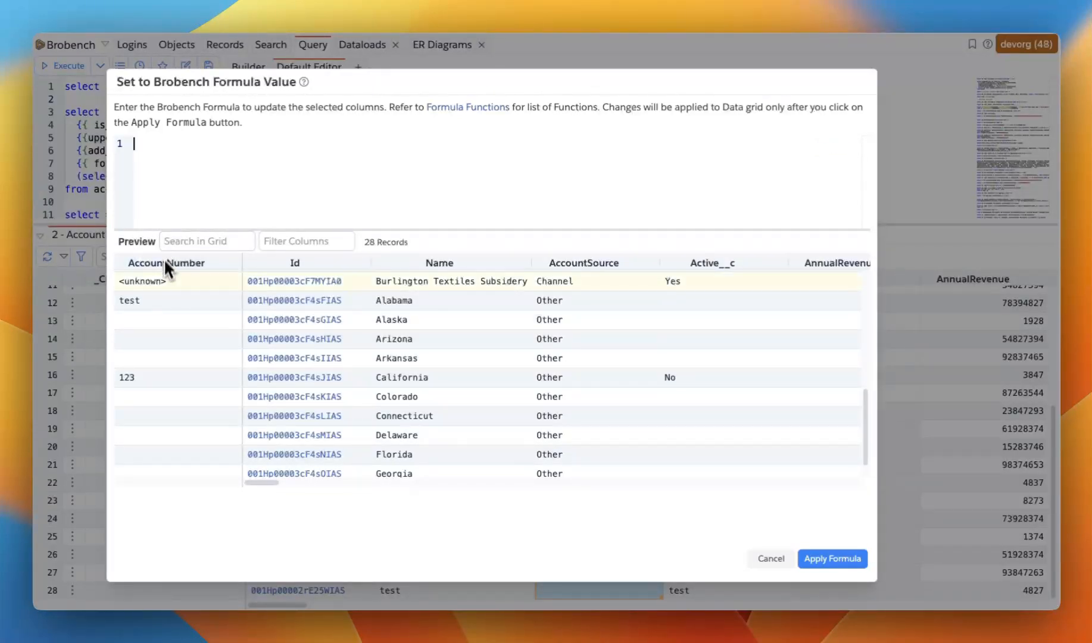
text(fir)
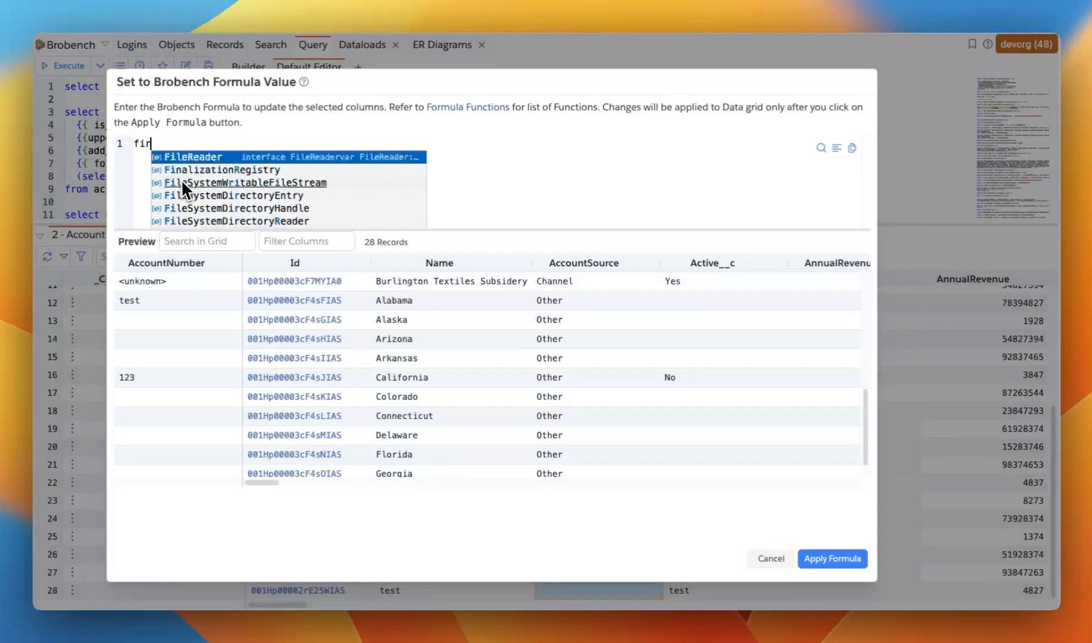
text(st_)
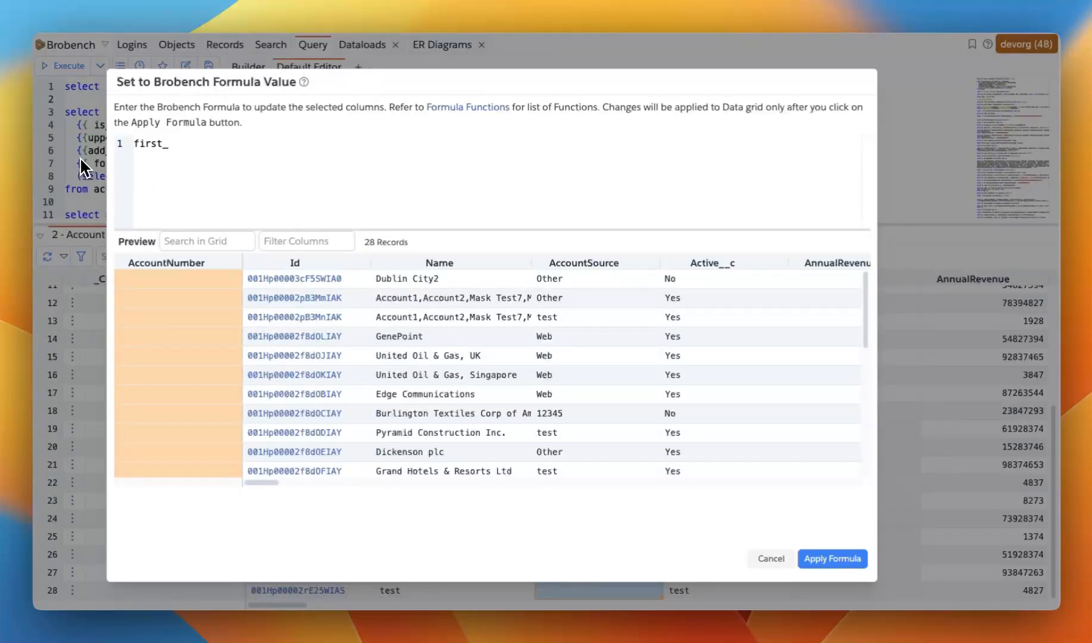
text(not_bl)
text(ank(accou)
text(ntnumber)
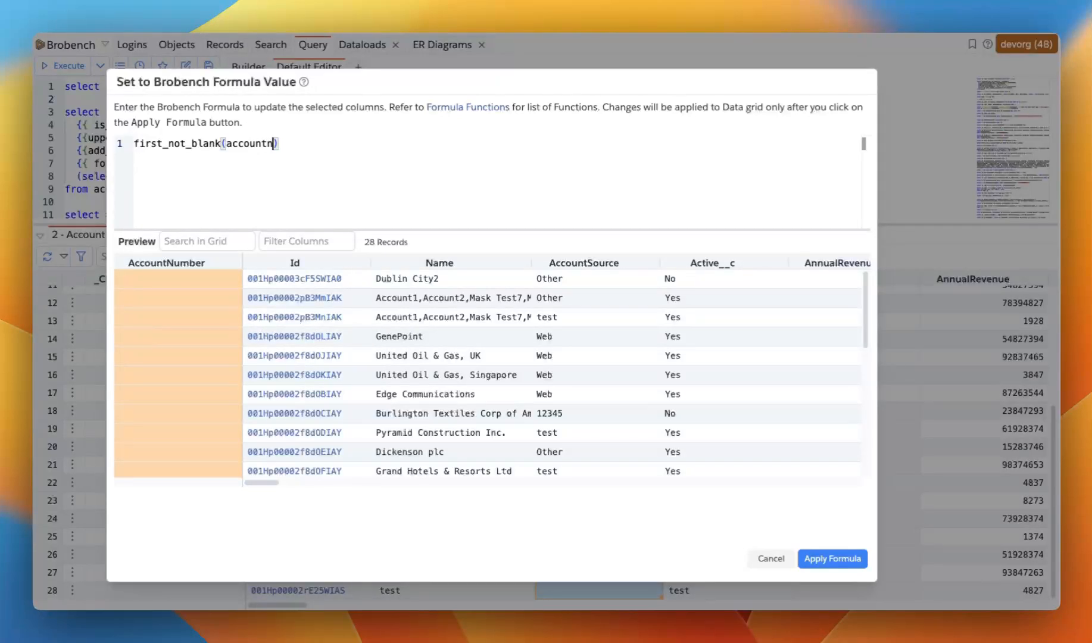
text(, ''<unknown)
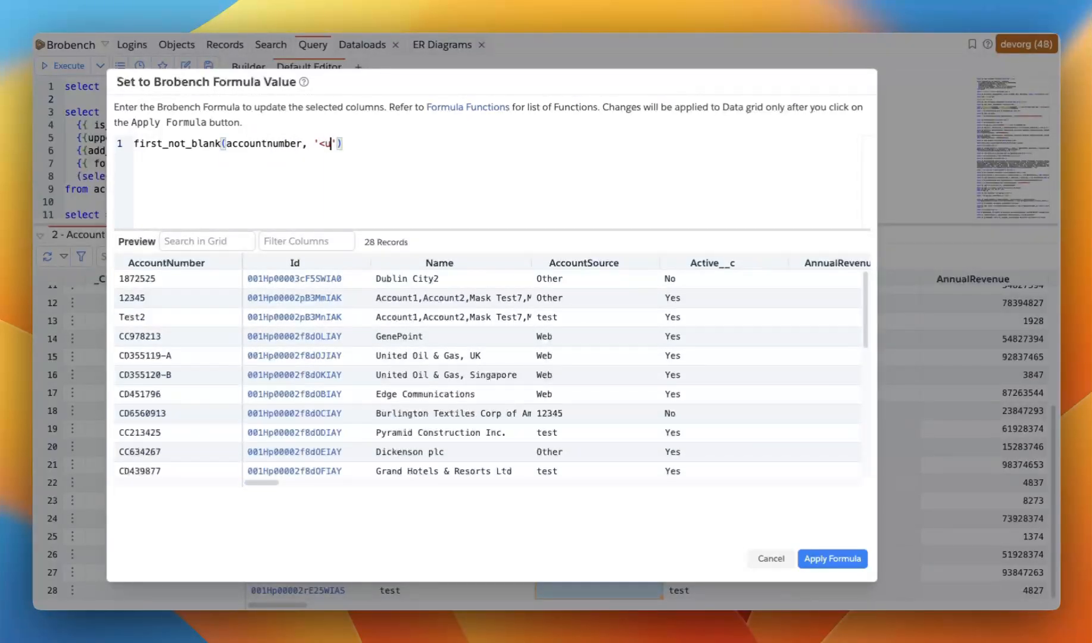
text(>)
Examine the formula preview to compare the AccountNumber values of filled and blank records.
scroll(189, 284, down, 5)
scroll(188, 312, down, 3)
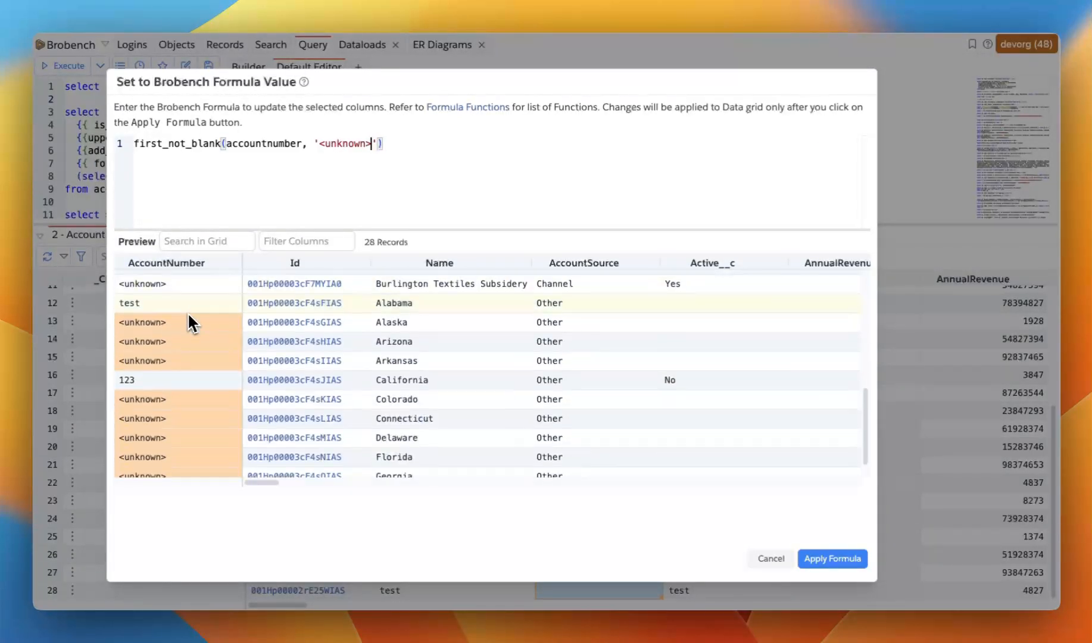
scroll(187, 313, up, 3)
scroll(184, 310, down, 1)
scroll(184, 325, down, 1)
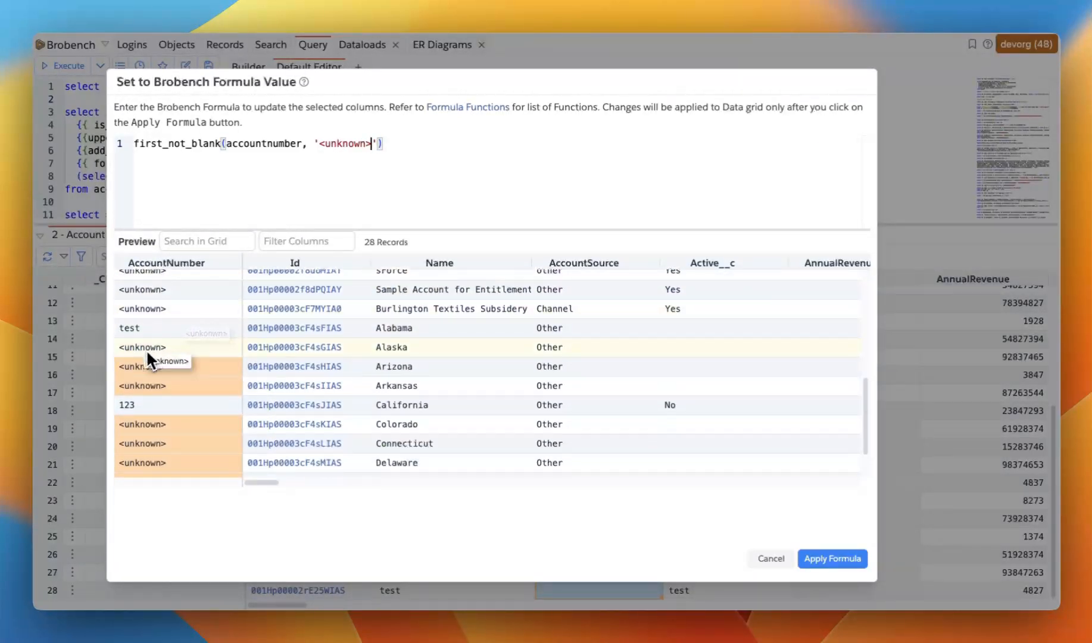
scroll(178, 300, up, 3)
scroll(173, 396, up, 5)
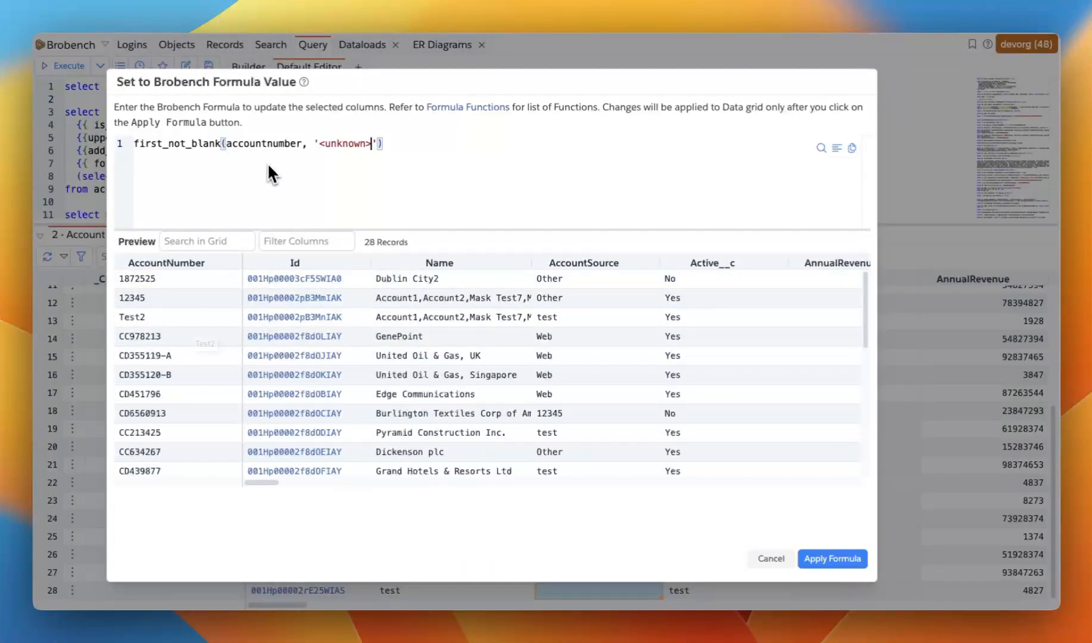
scroll(215, 327, down, 1)
scroll(215, 324, down, 5)
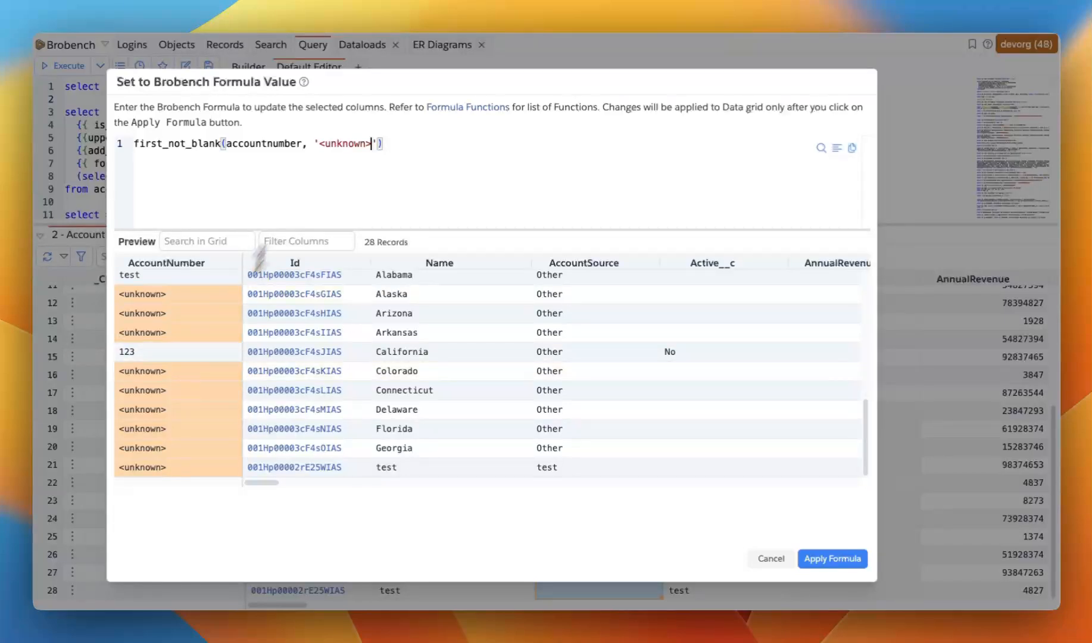
Copy the function name first_not_blank from the formula and find its description on the Formula Functions help page.
double_click(341, 144)
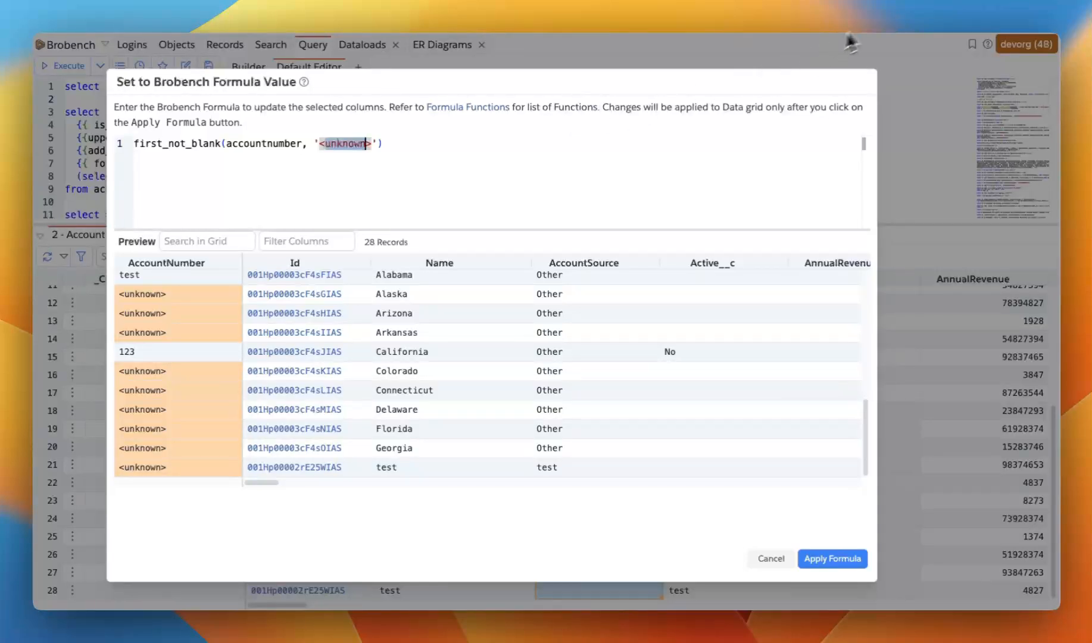
double_click(160, 144)
key(super+c)
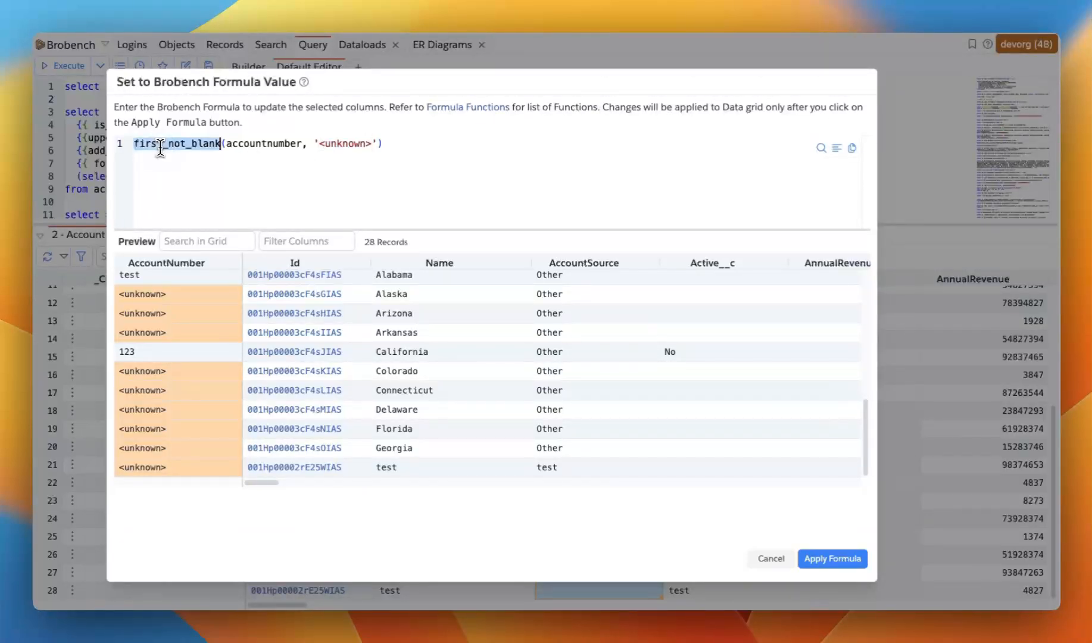
click(902, 3)
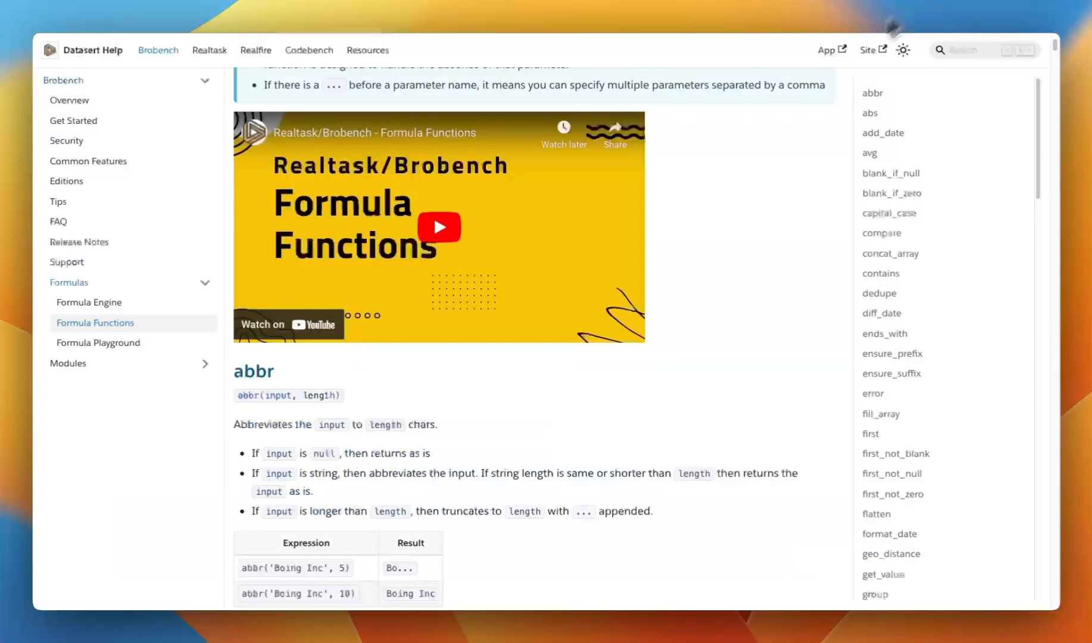
key(super+f)
key(super+v)
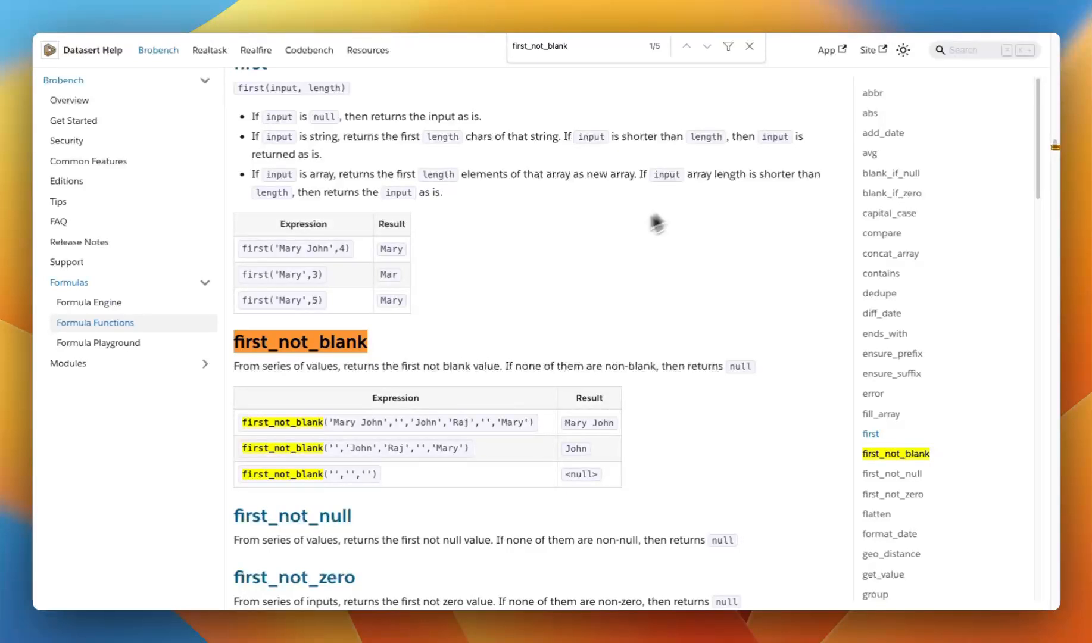
key(Escape)
click(435, 376)
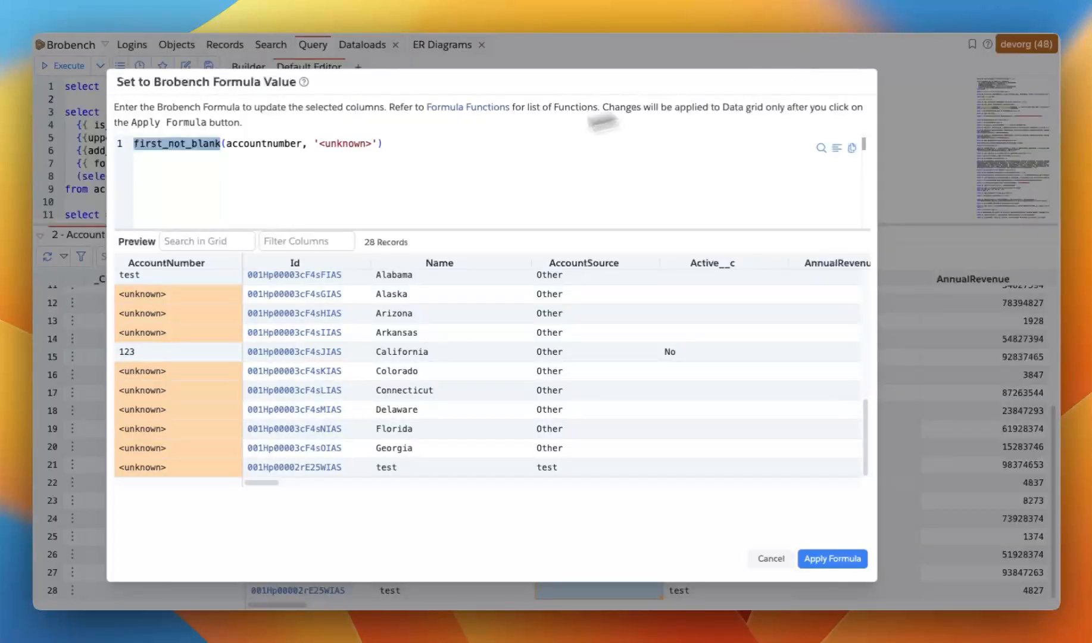
Copy the whole formula first_not_blank(accountnumber, '<unknown>') from the formula editor.
double_click(297, 144)
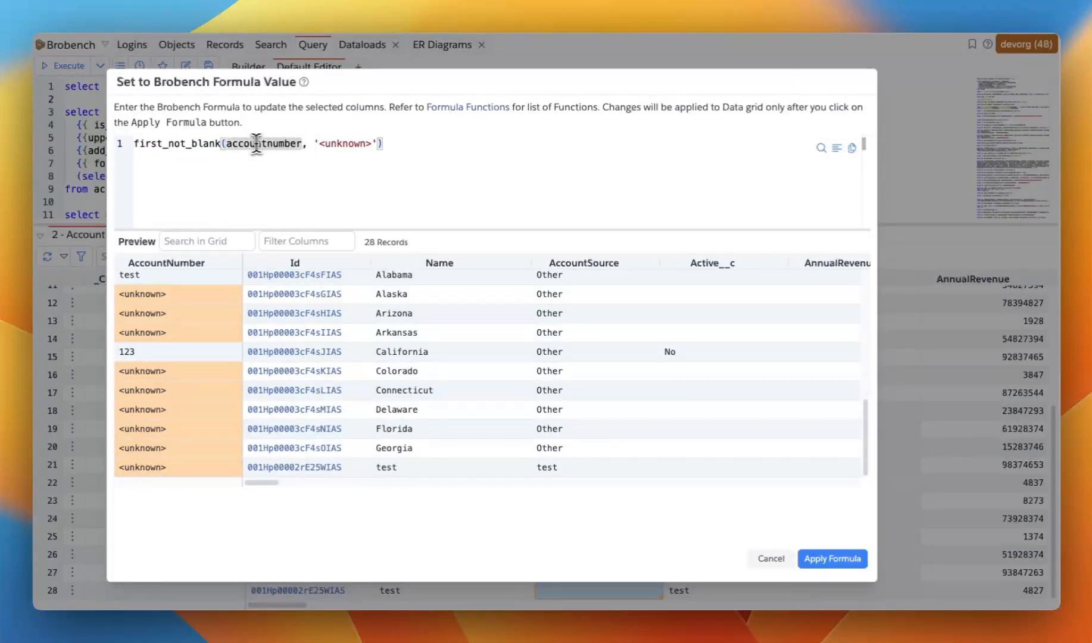
double_click(215, 143)
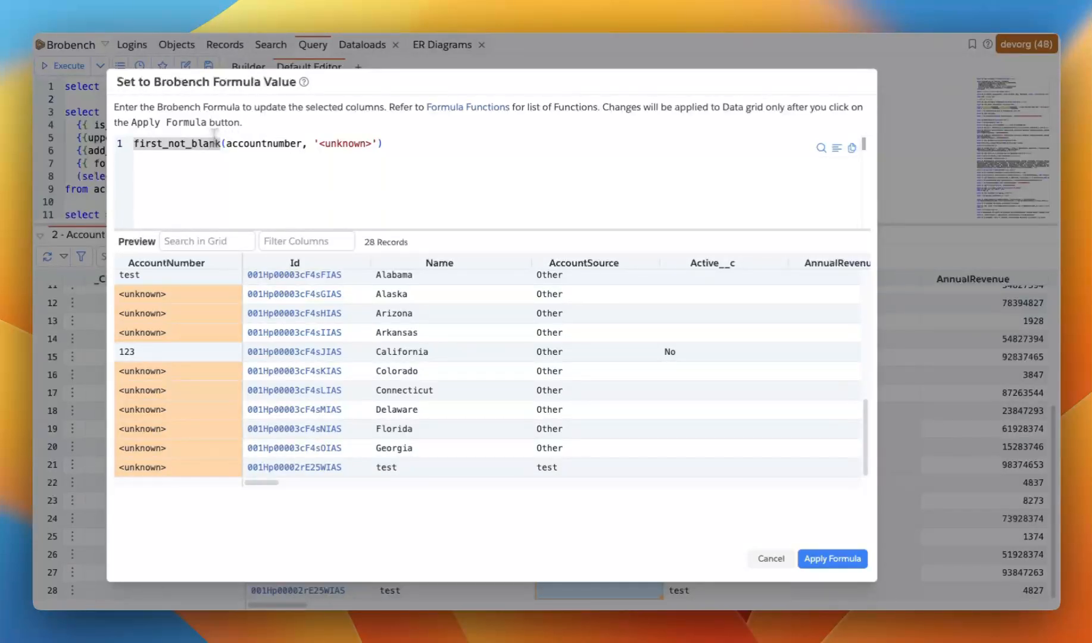
key(super+a)
key(super+c)
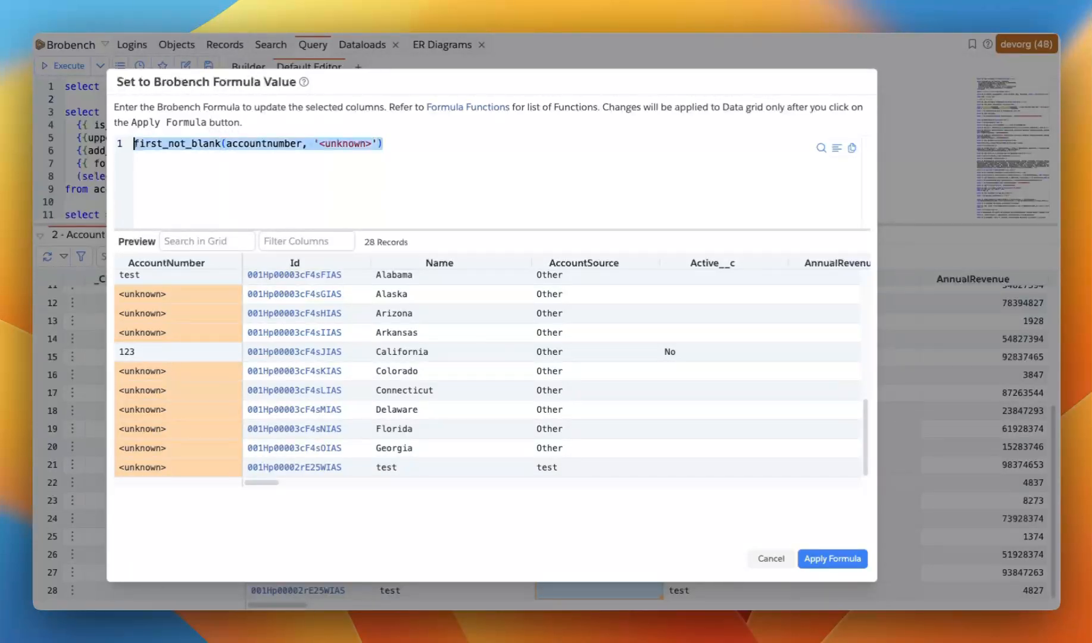
Replace the formula with pad_start(first_not_blank(accountnumber, '<unknown>'), ), leaving the length and padding arguments open.
key(BackSpace)
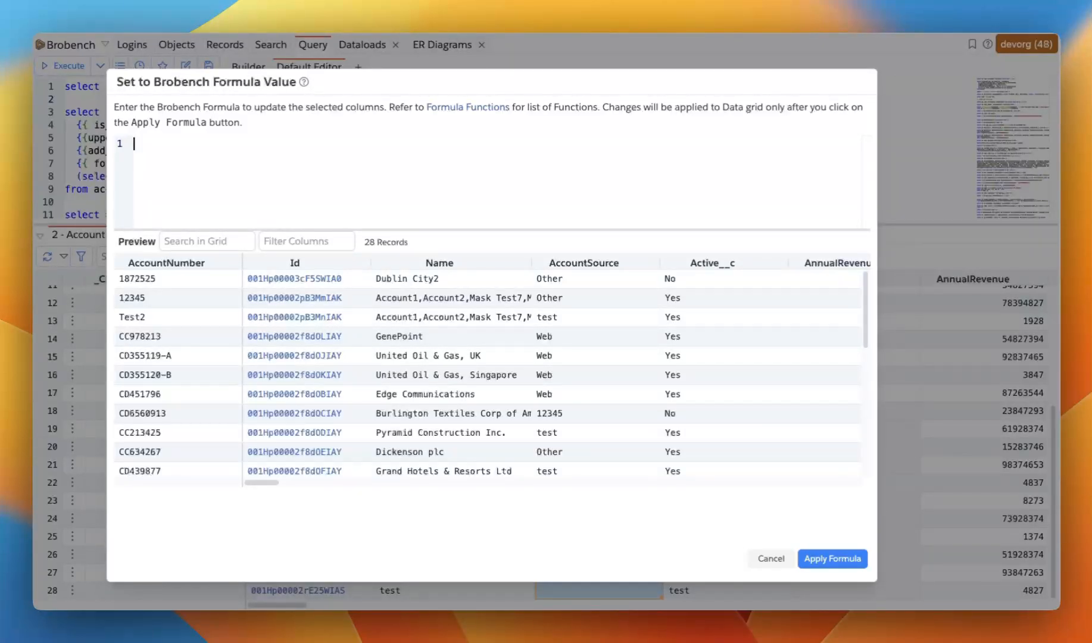
text(pad_start(ac)
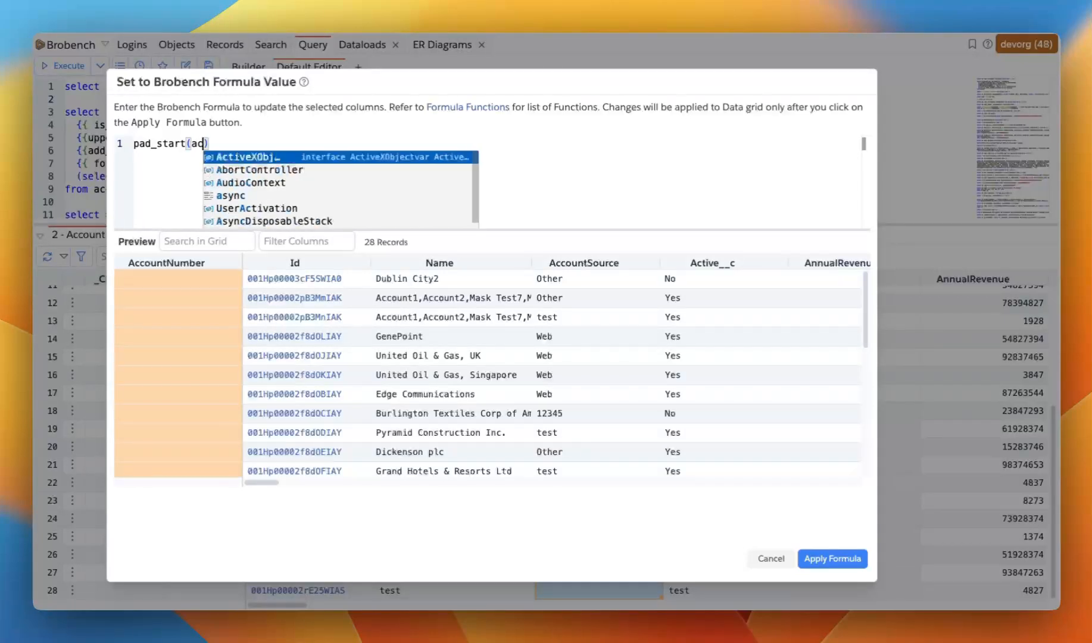
key(BackSpace)
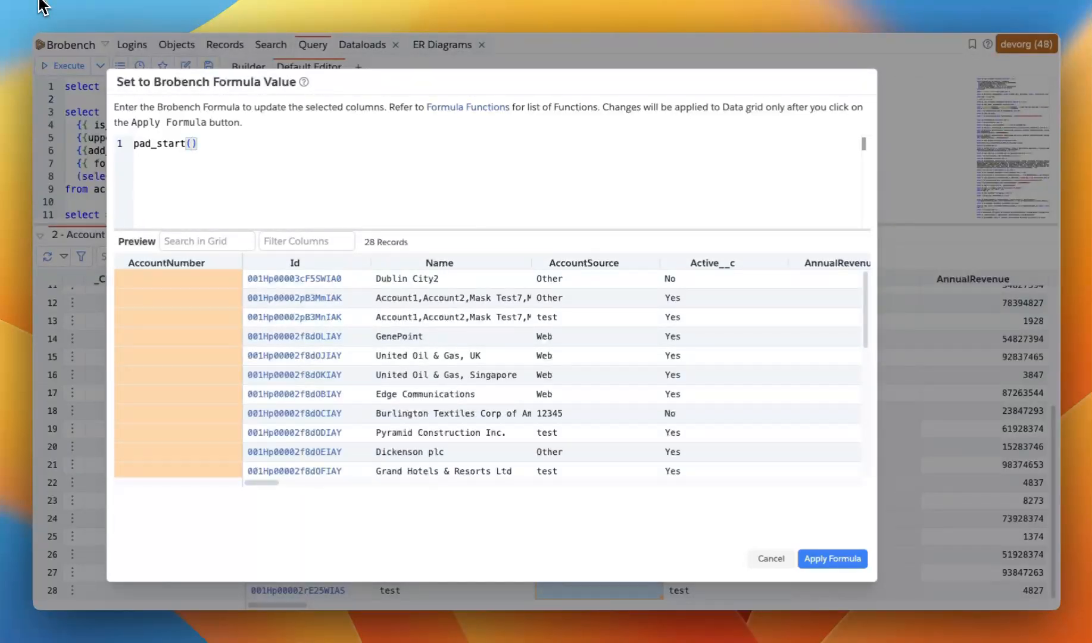
key(super+v)
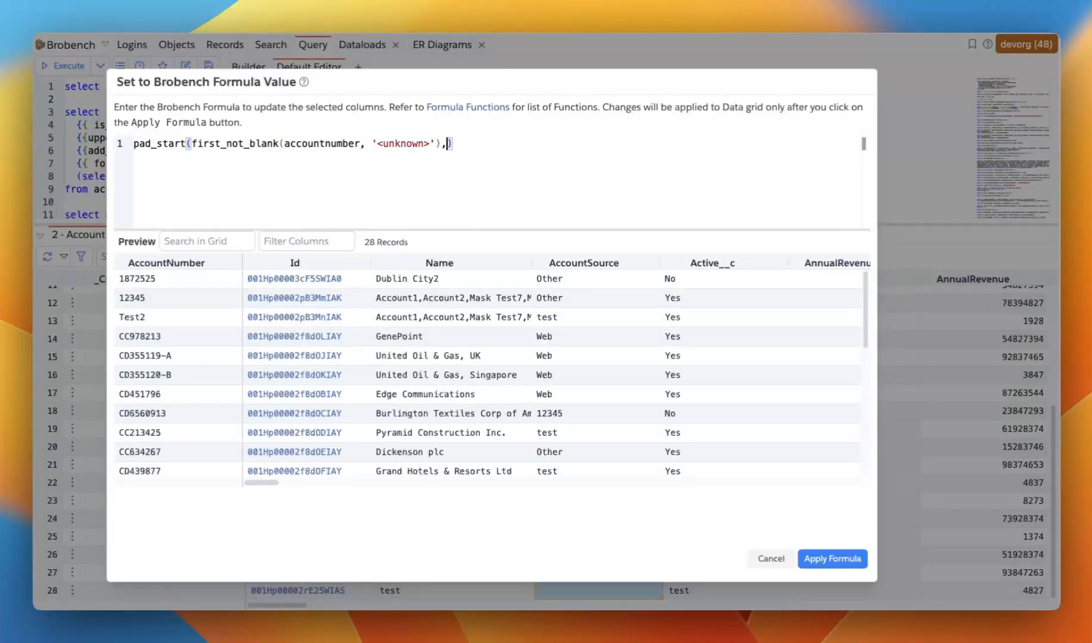
Insert a copy of first_not_blank(accountnumber, '<unknown>') at the start of the formula, before pad_start.
click(133, 143)
drag(191, 144, 441, 143)
key(super+c)
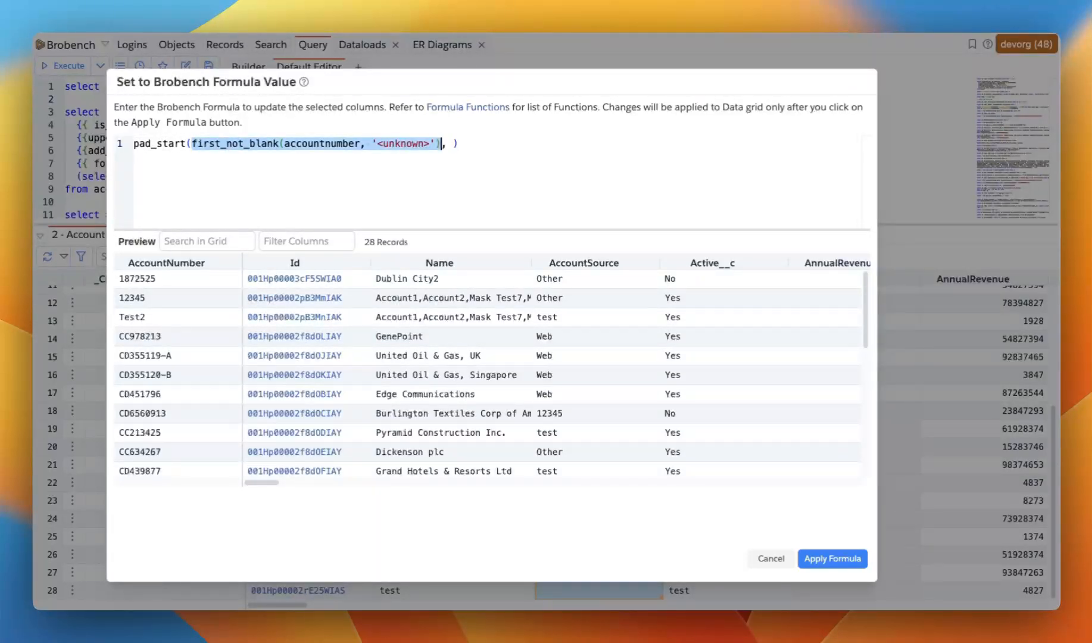
click(133, 143)
key(super+v)
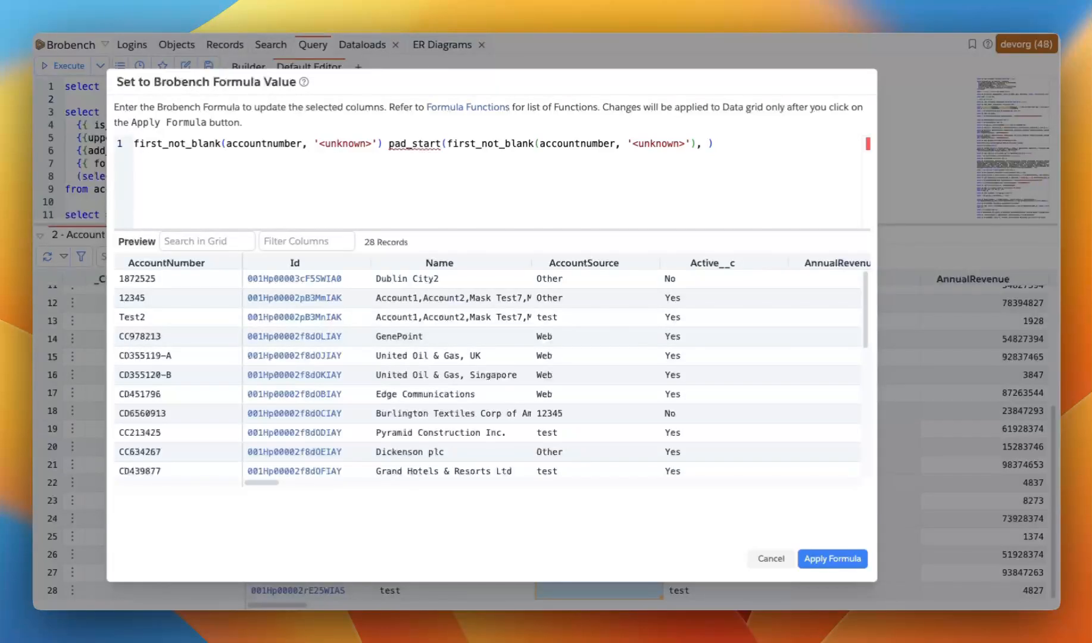
Wrap the leading first_not_blank call in starts_with, with '<unknown' as the prefix to test.
click(134, 144)
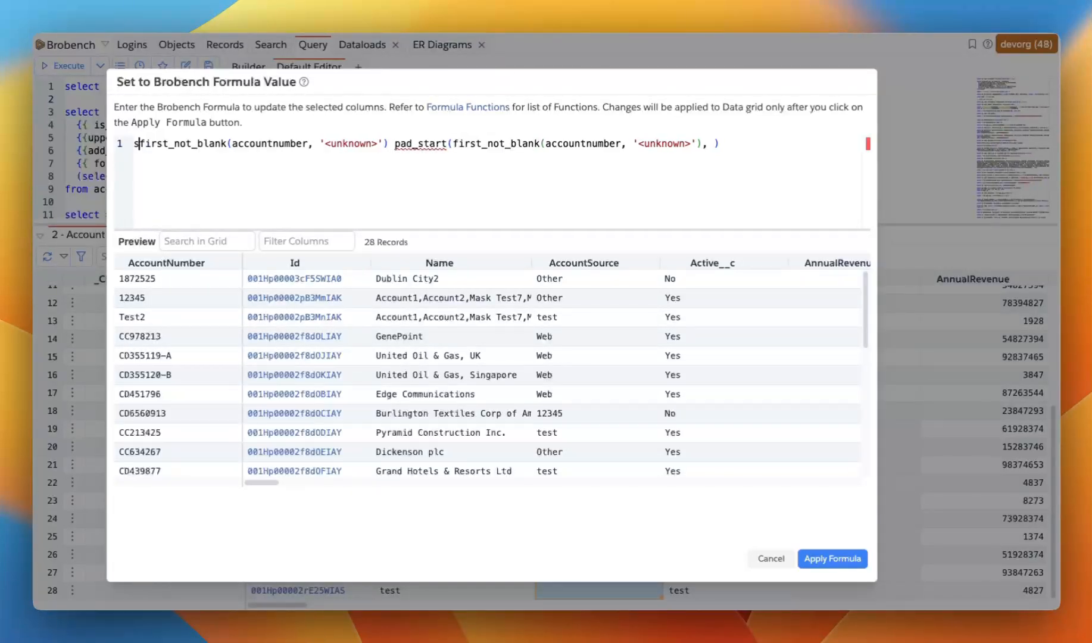
text(starts_with()
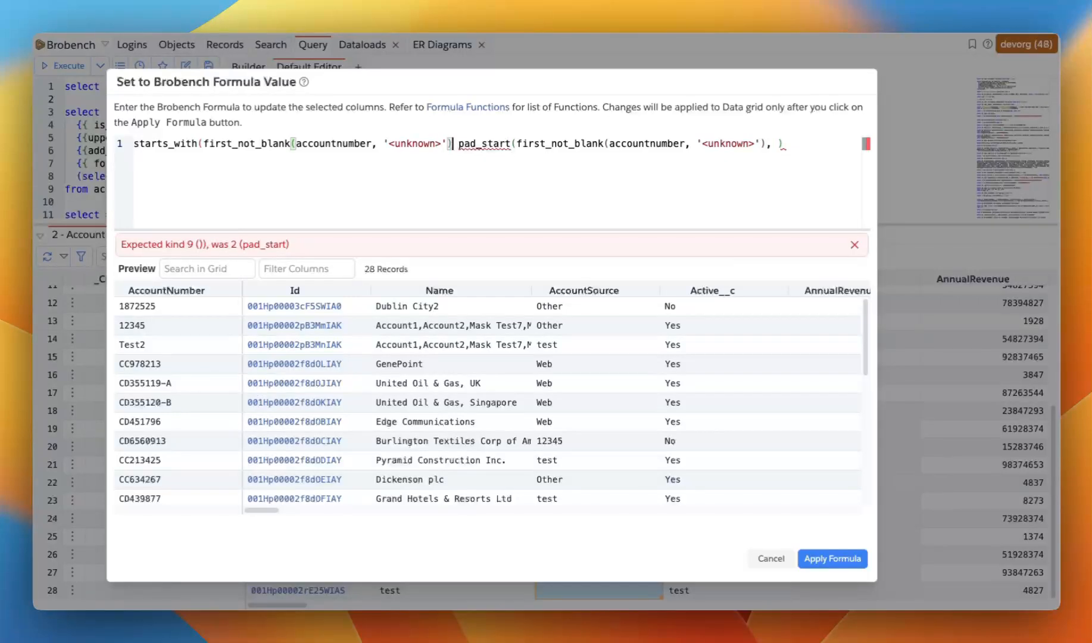
text(, ''))
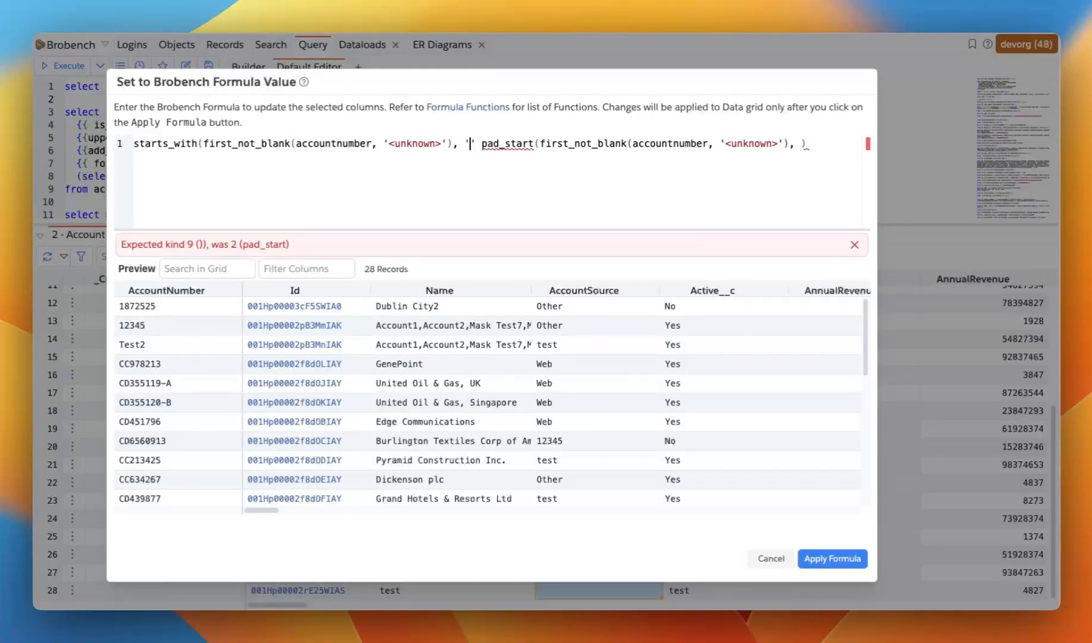
text(<unkno)
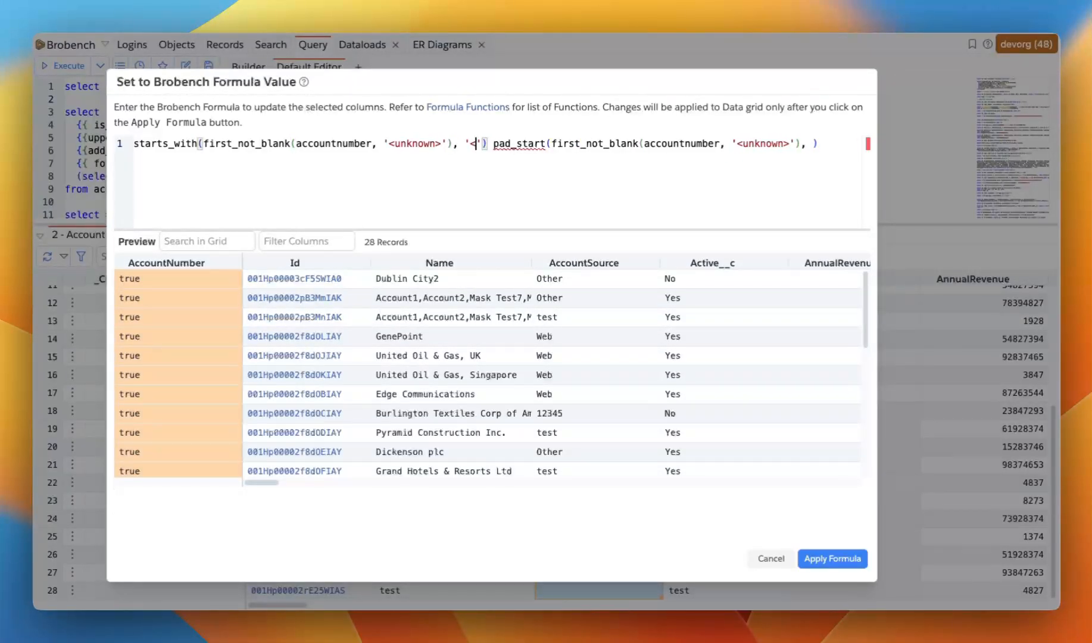
text(wn>)
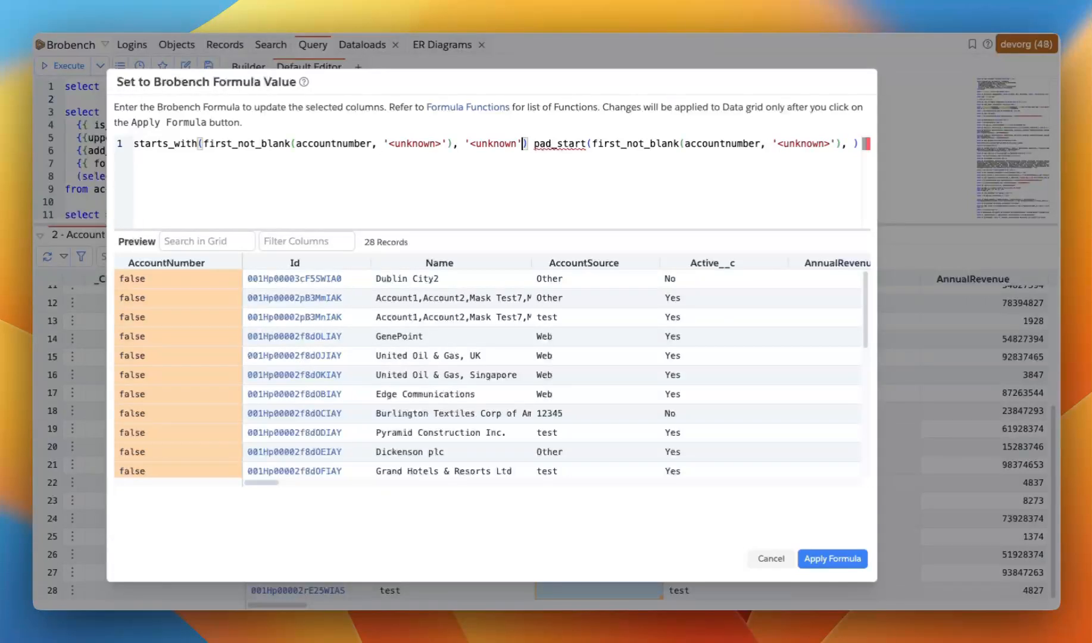
Turn the formula into a ternary returning first_not_blank(accountnumber, '<unknown>') when true and pad_start otherwise, with the else branch on a new line.
text( ?)
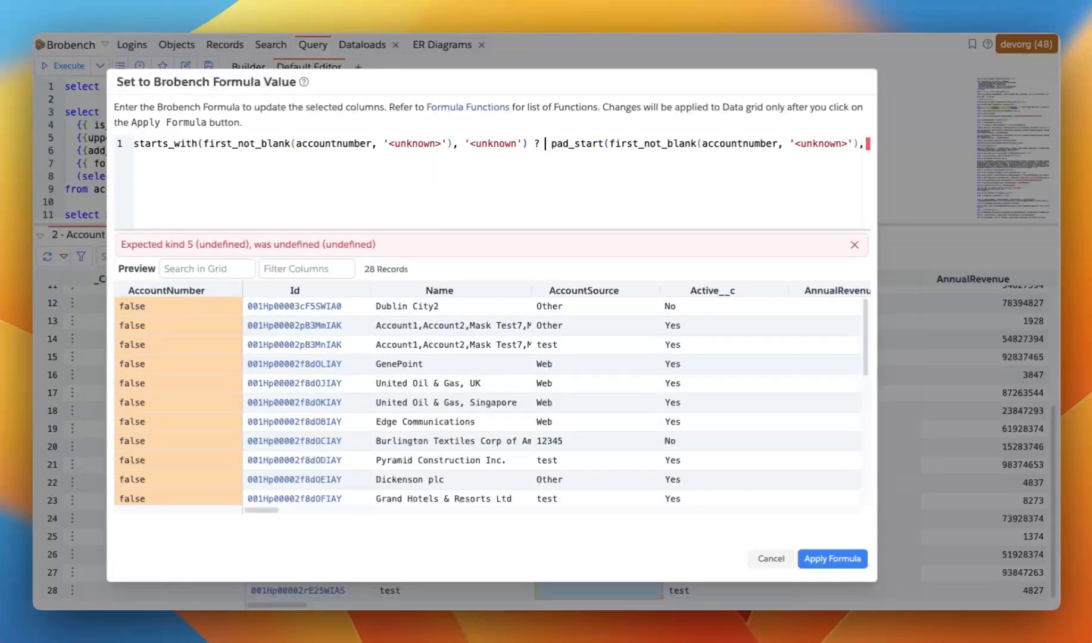
key(super+v)
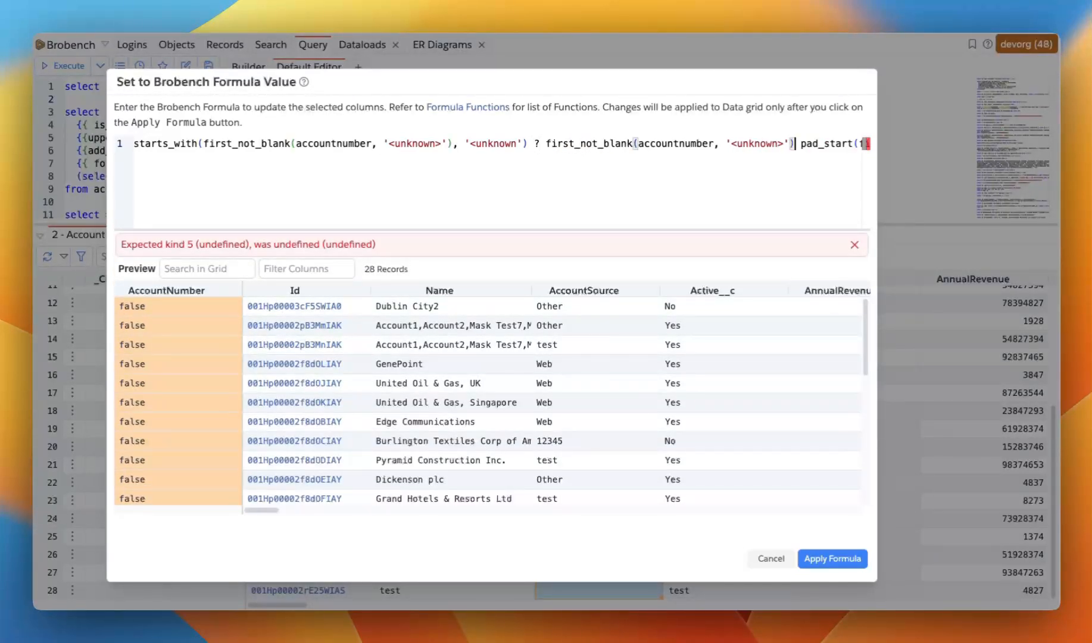
text(:)
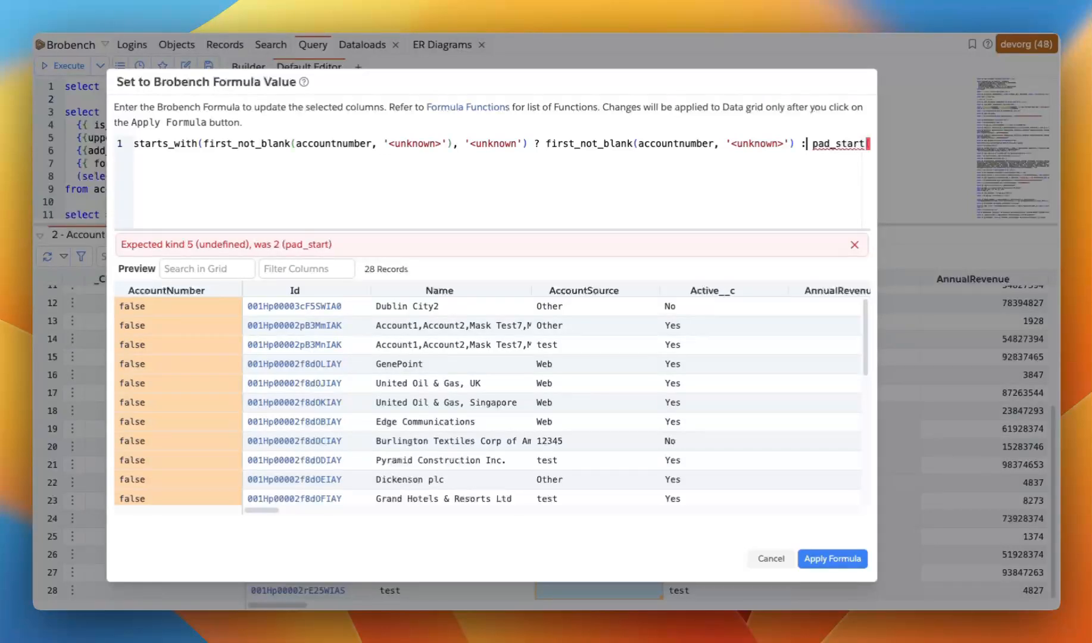
key(Return)
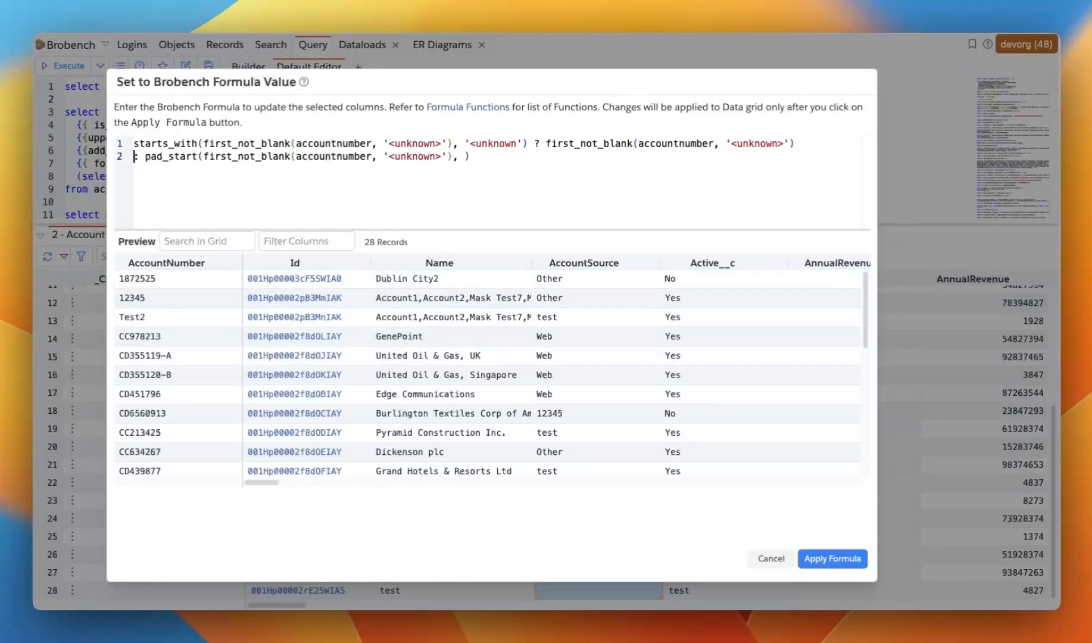
Complete pad_start with length 10 and padding character '0', and check the AccountNumber values in the preview.
click(467, 156)
text(10, '0')
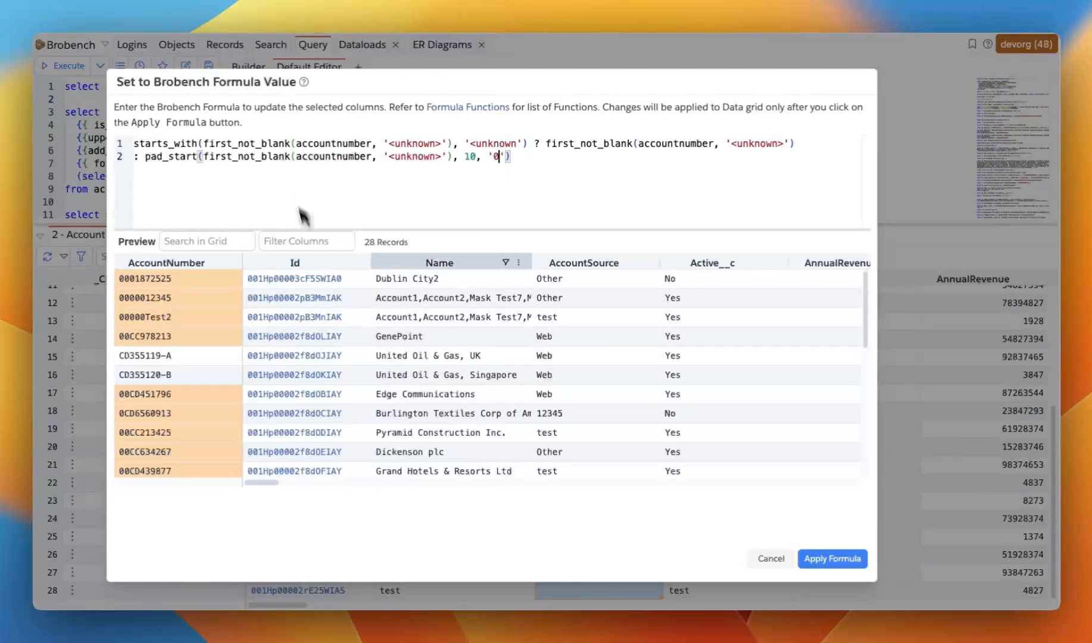
scroll(234, 320, down, 6)
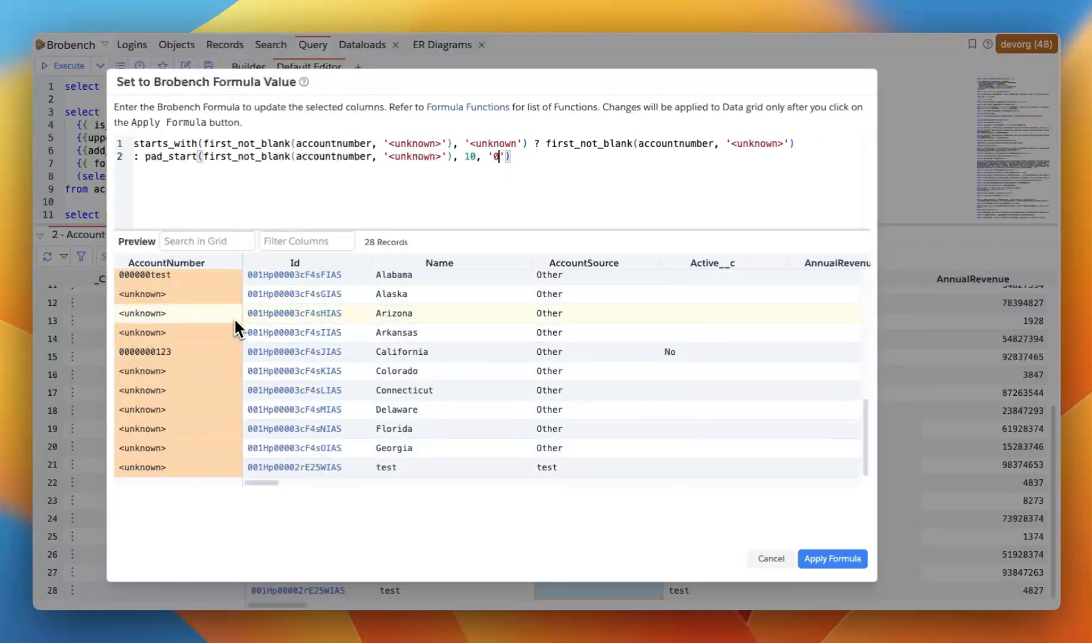
scroll(198, 300, up, 3)
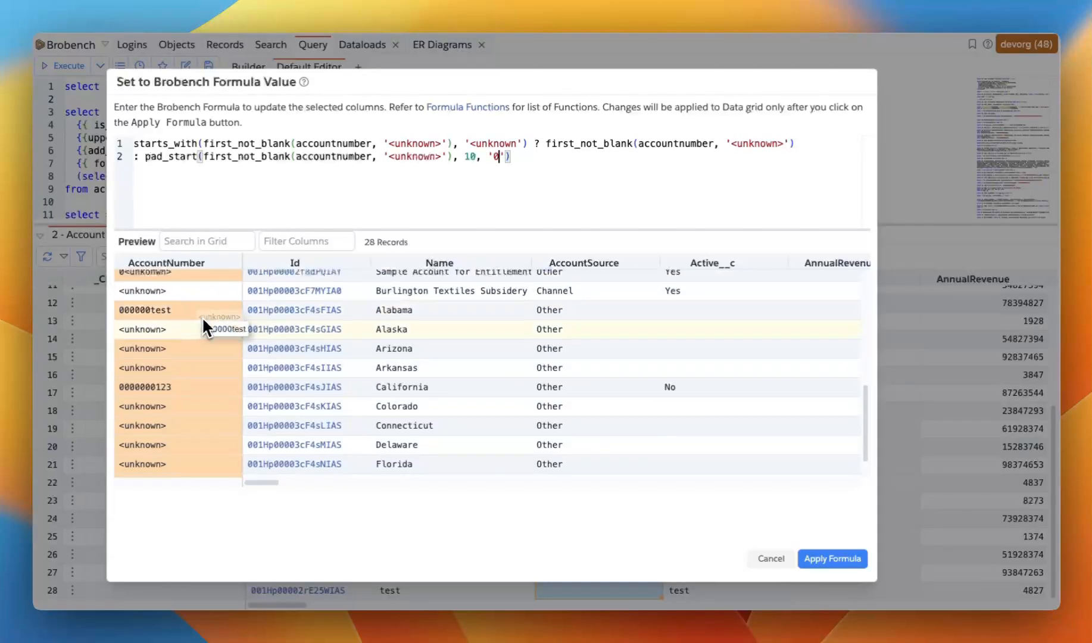
scroll(202, 325, up, 3)
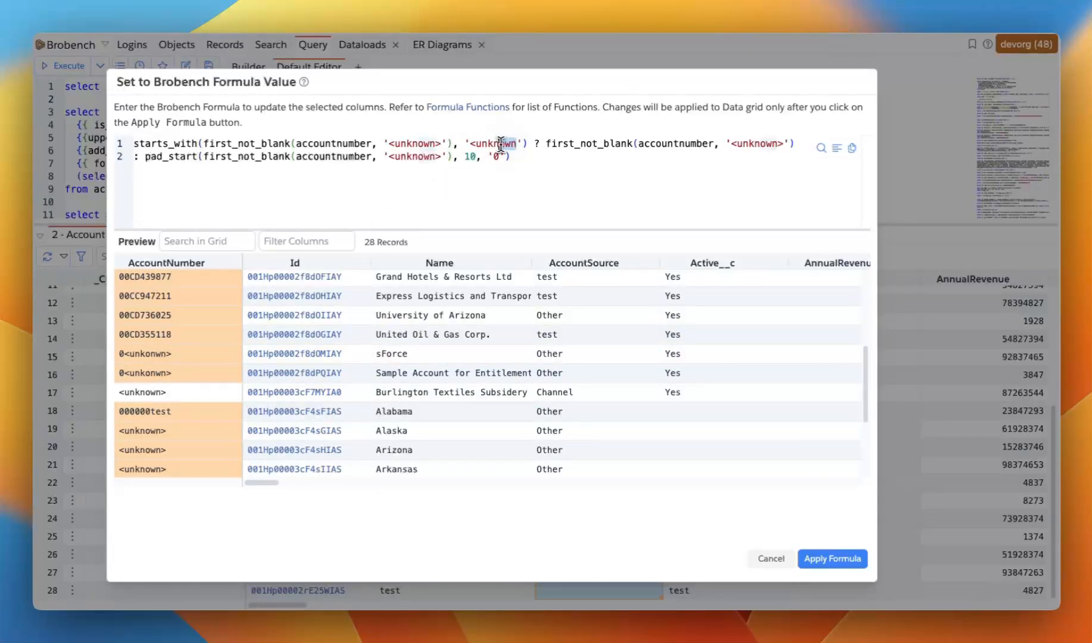
Shorten the starts_with prefix to '<unk' and check the misspelled unknown values in the preview.
drag(501, 143, 496, 145)
key(BackSpace)
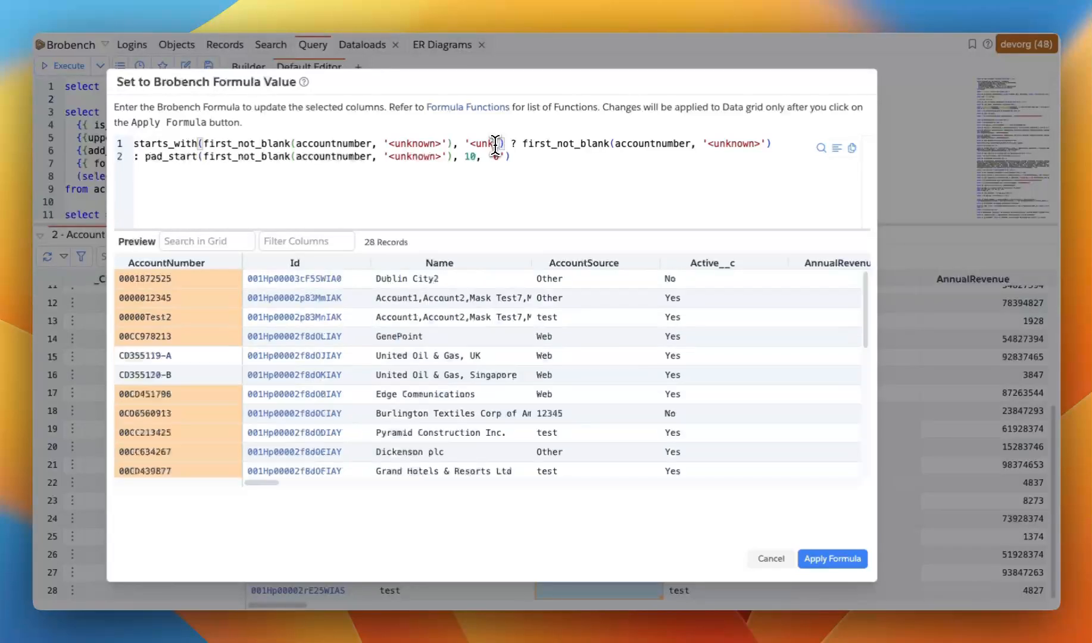
scroll(173, 357, down, 5)
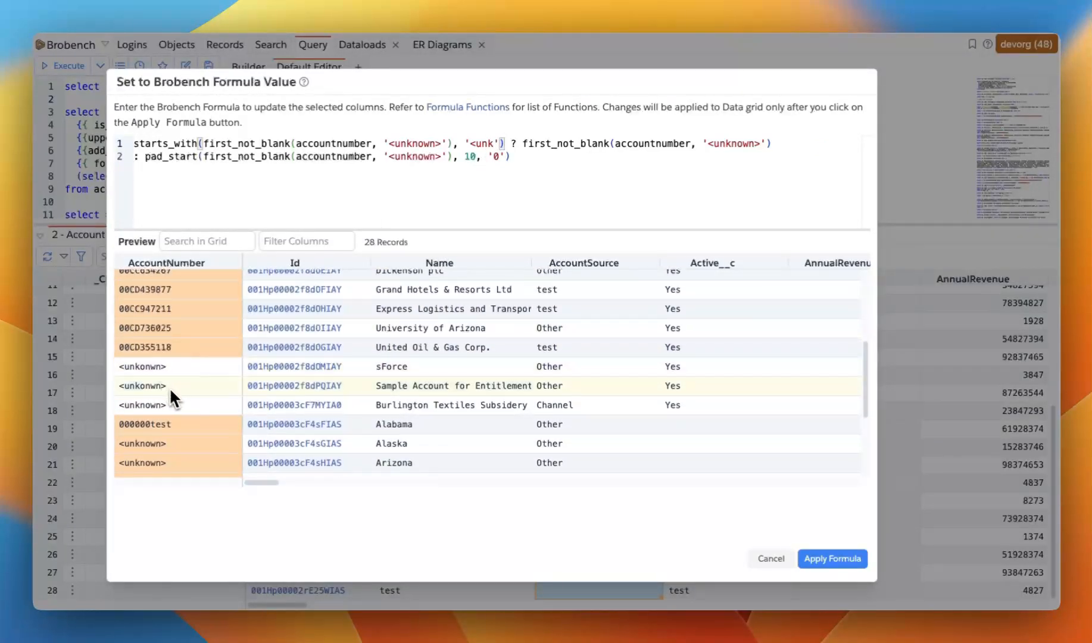
scroll(198, 340, up, 5)
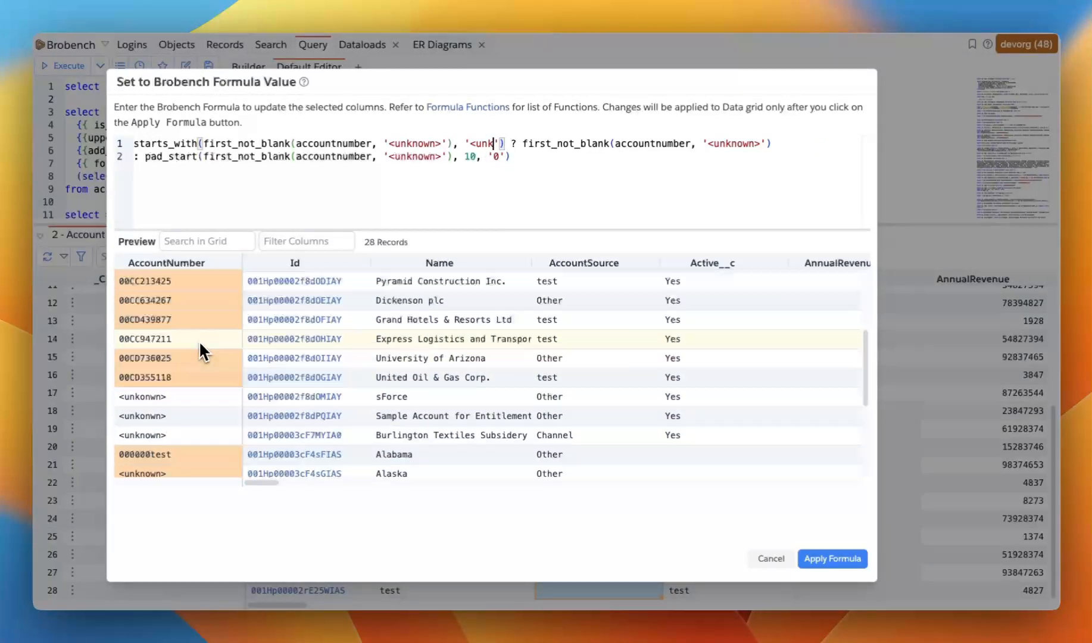
Reformat the formula onto three lines, with the indented ? and : branches each on their own line.
click(264, 196)
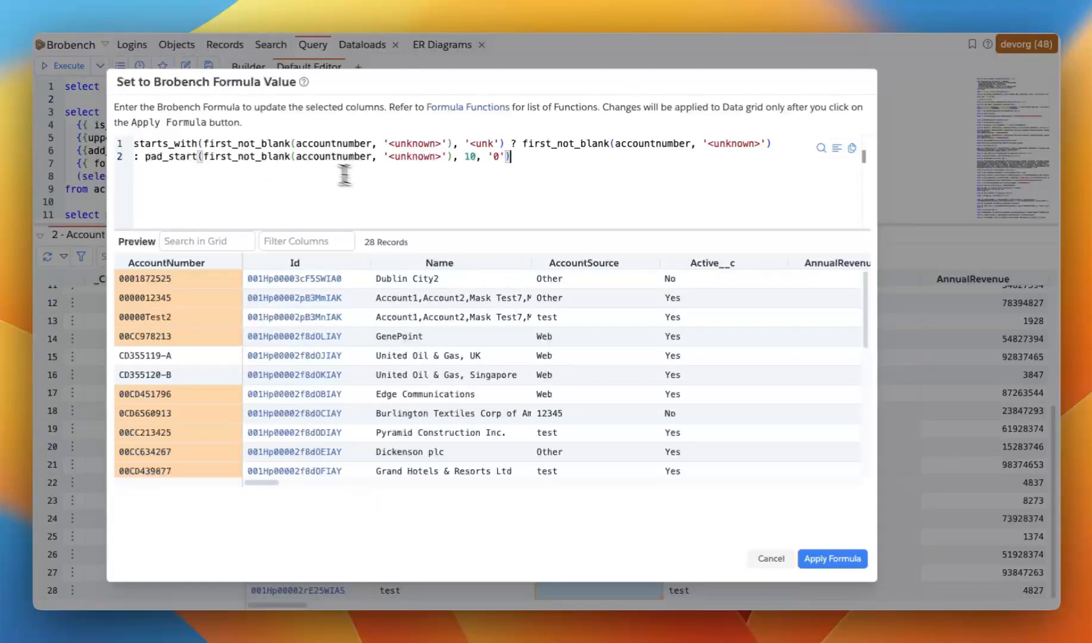
click(510, 143)
key(Return)
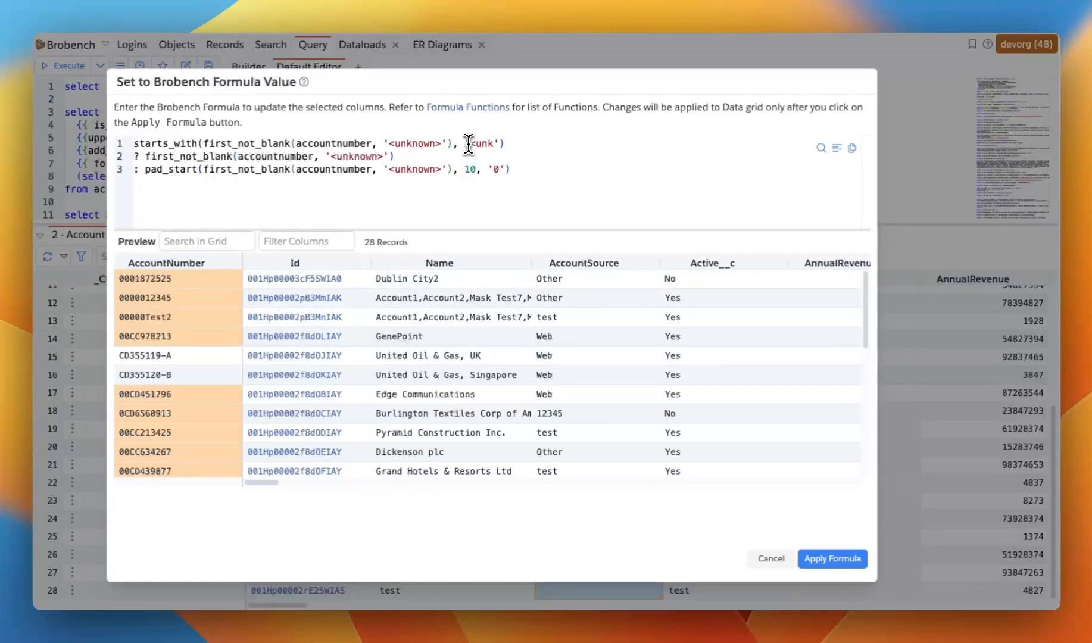
key(Down)
key(Home)
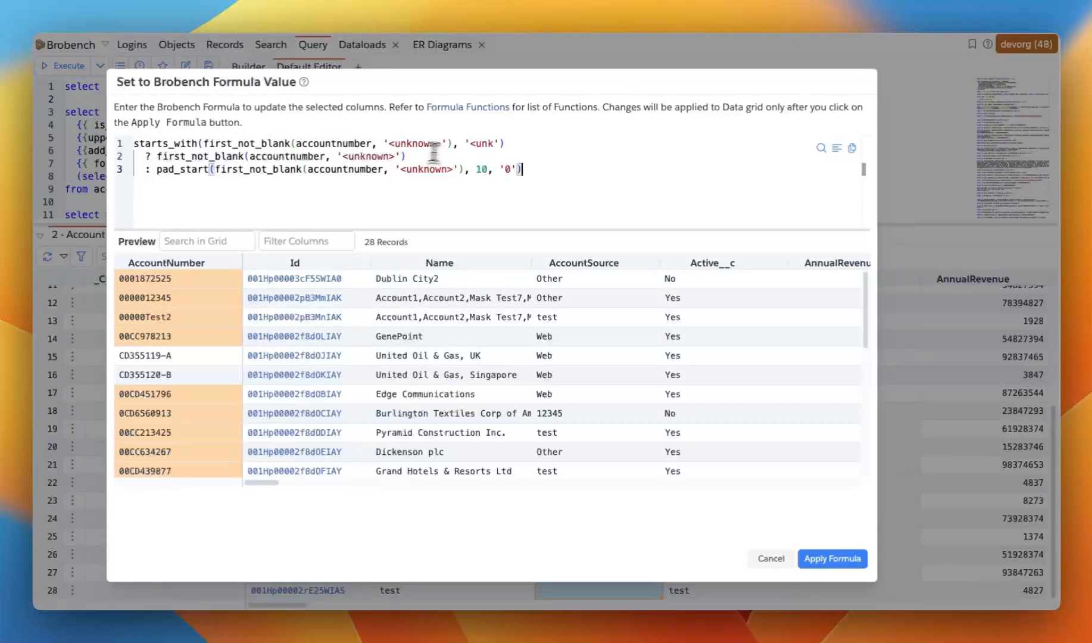
Review both branches of the formula and its preview, and apply the formula to the AccountNumber cells.
drag(156, 158, 196, 173)
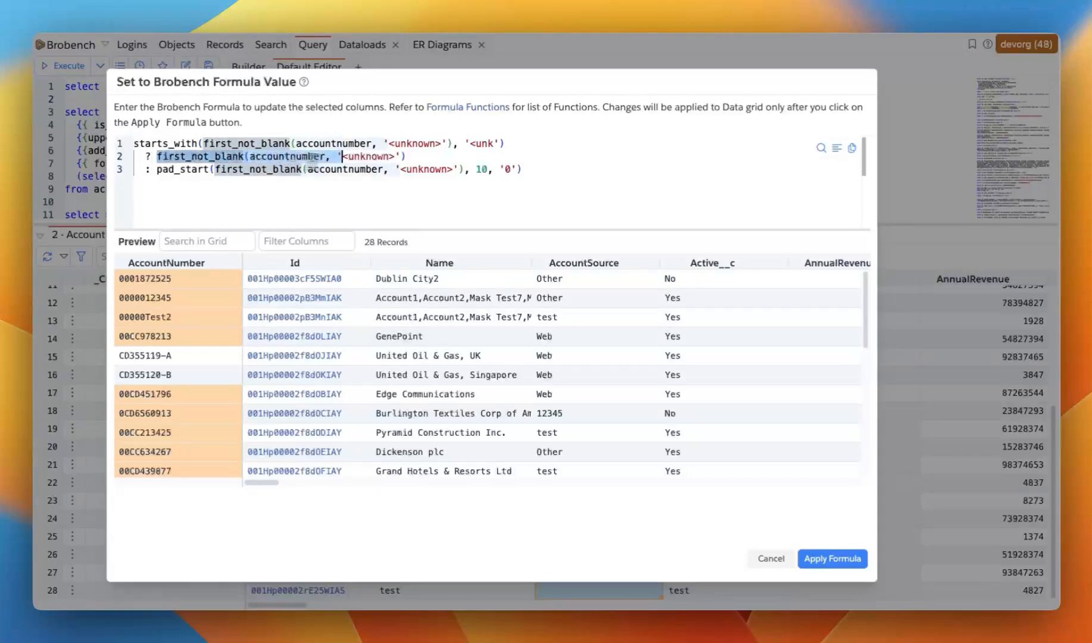
click(222, 175)
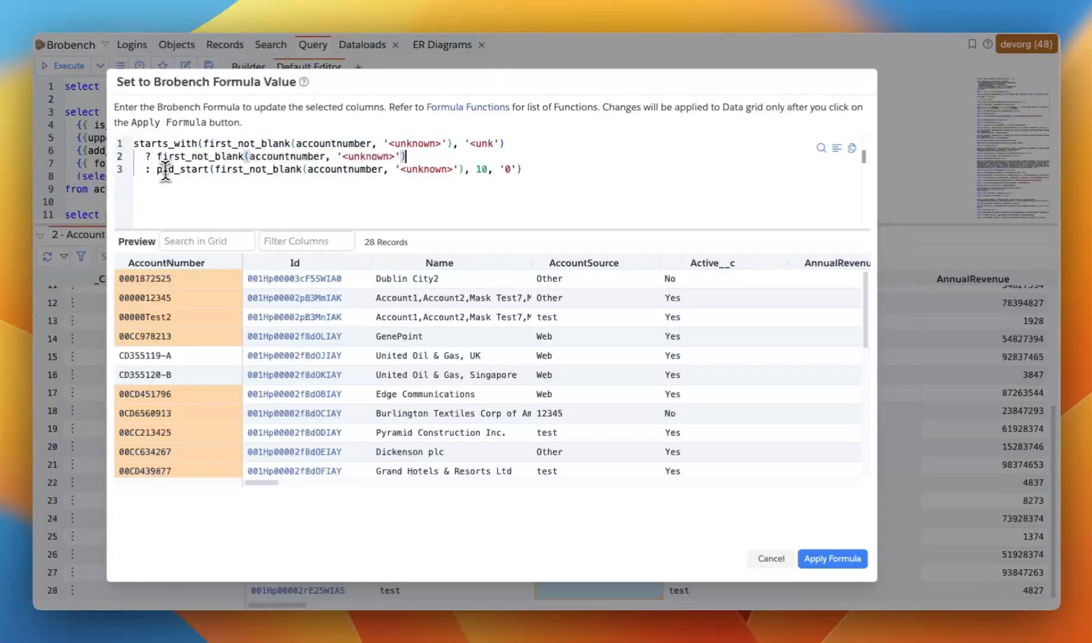
drag(155, 171, 553, 176)
click(571, 174)
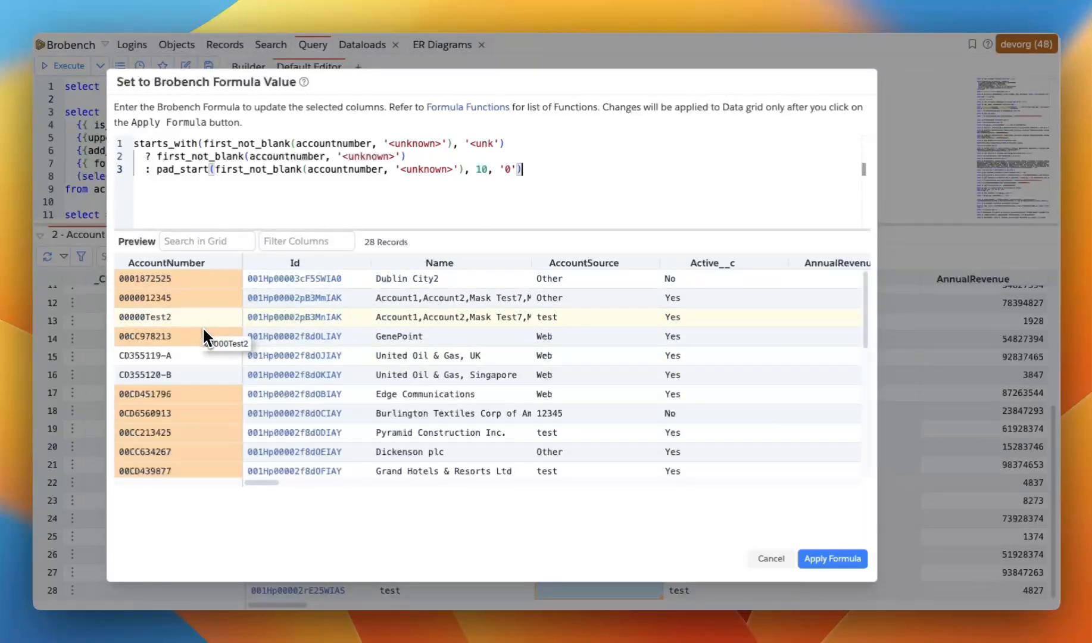
scroll(201, 333, down, 5)
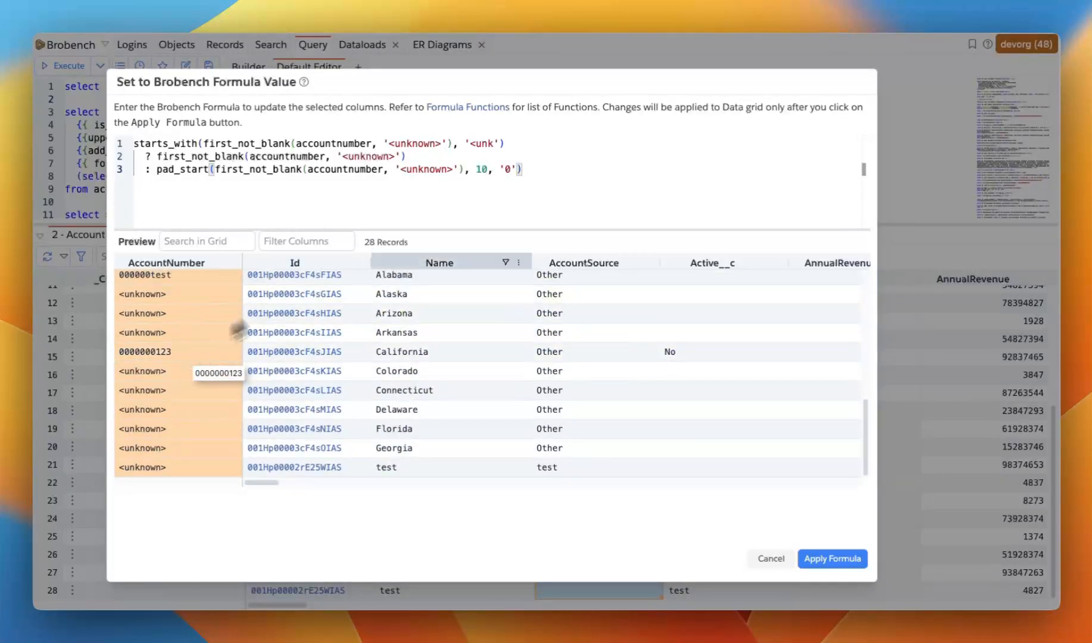
click(827, 560)
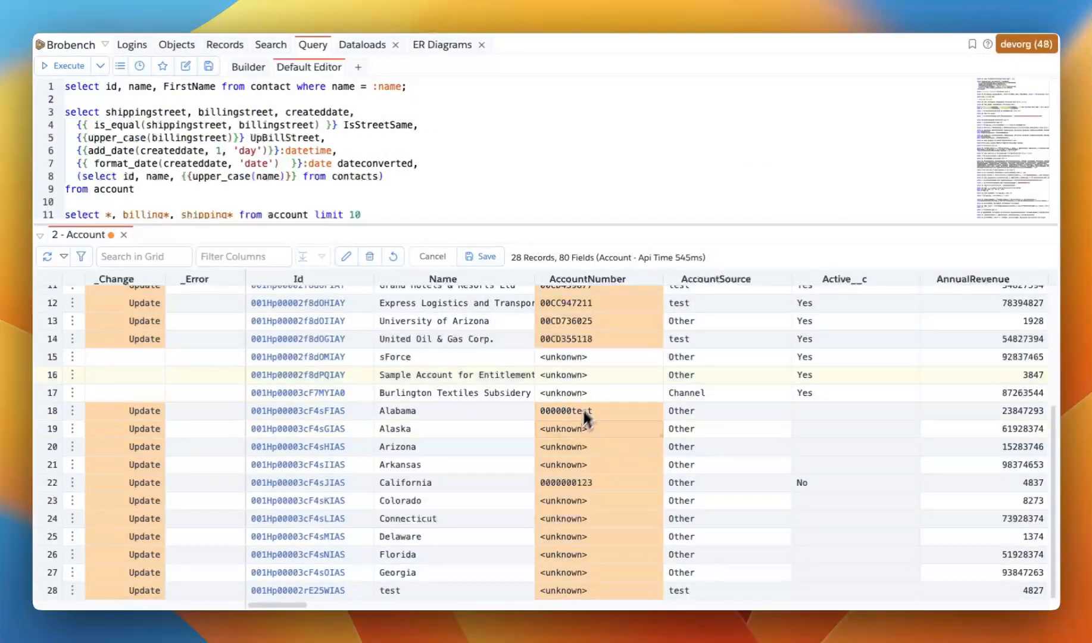
Examine the Account grid for rows marked Update and their changed AccountNumber values.
scroll(604, 401, up, 5)
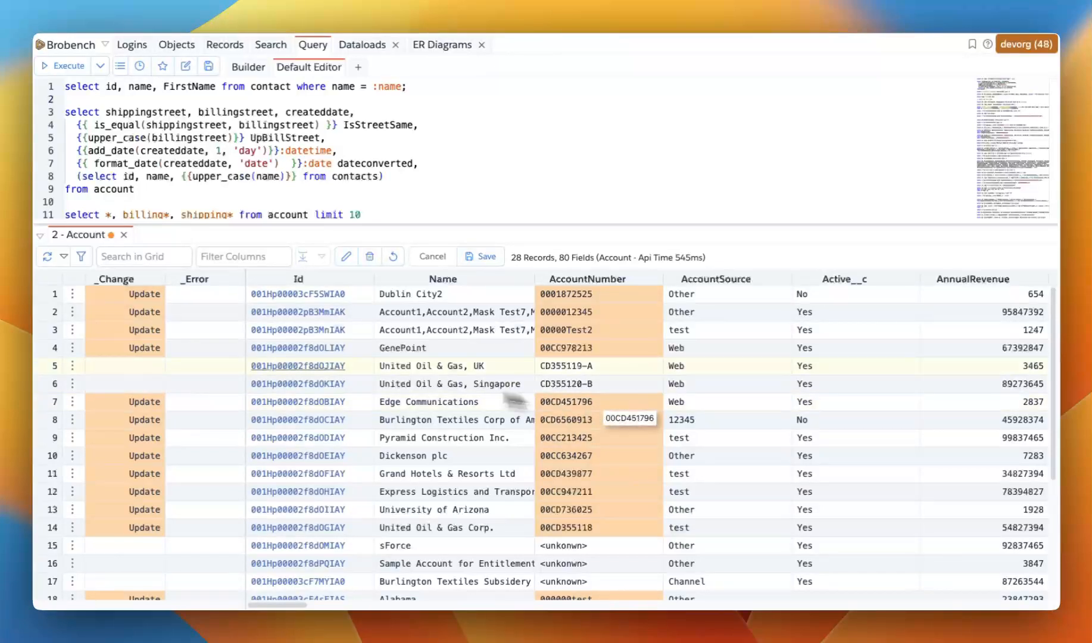
click(146, 298)
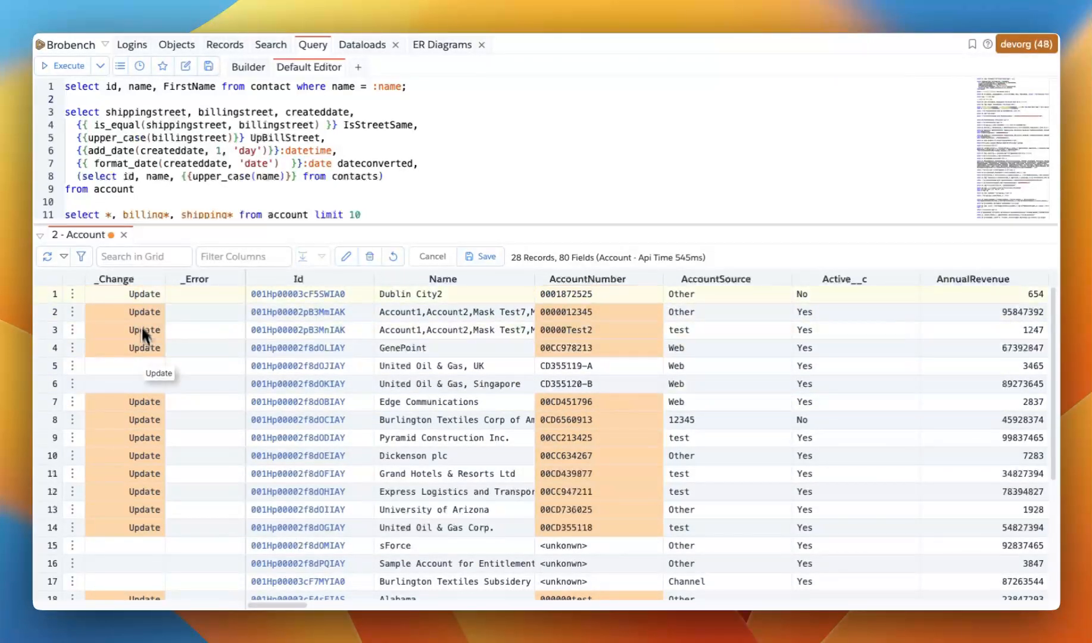
click(615, 331)
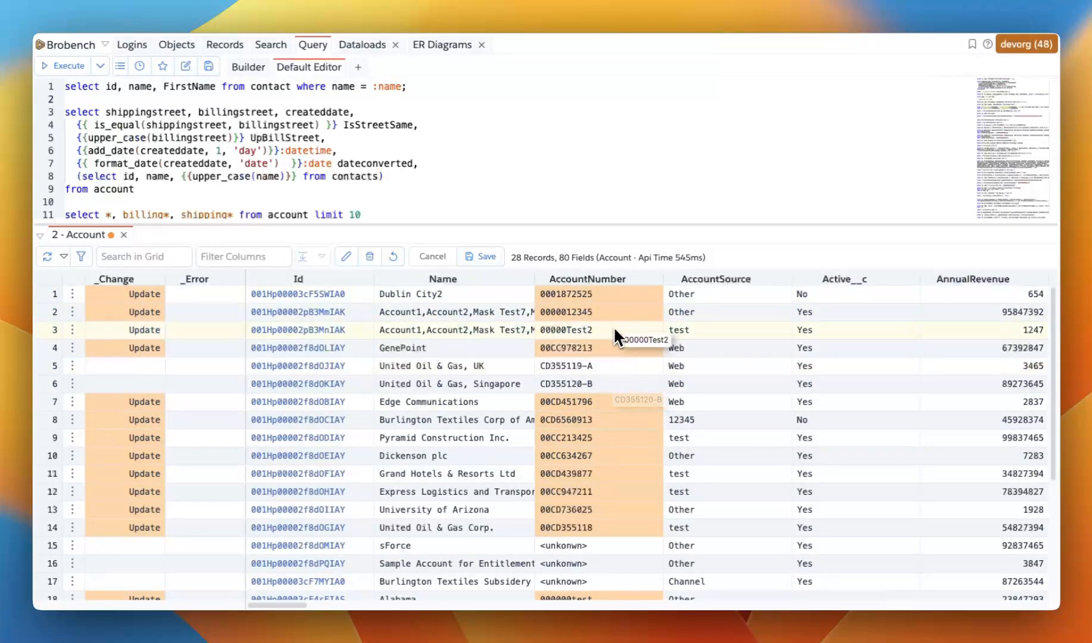
click(604, 345)
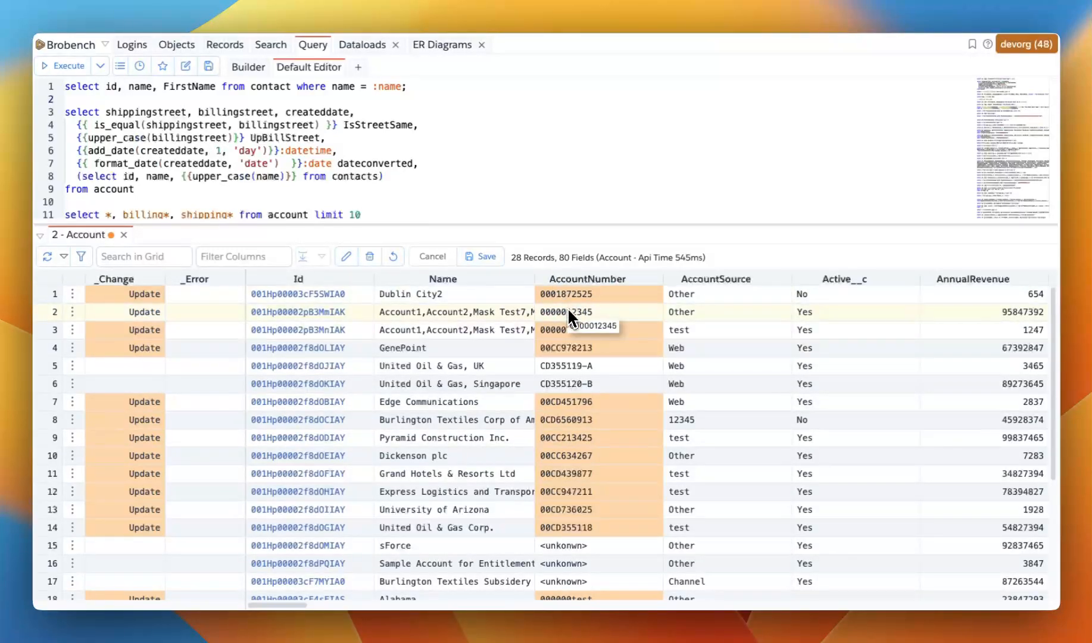
scroll(596, 366, down, 5)
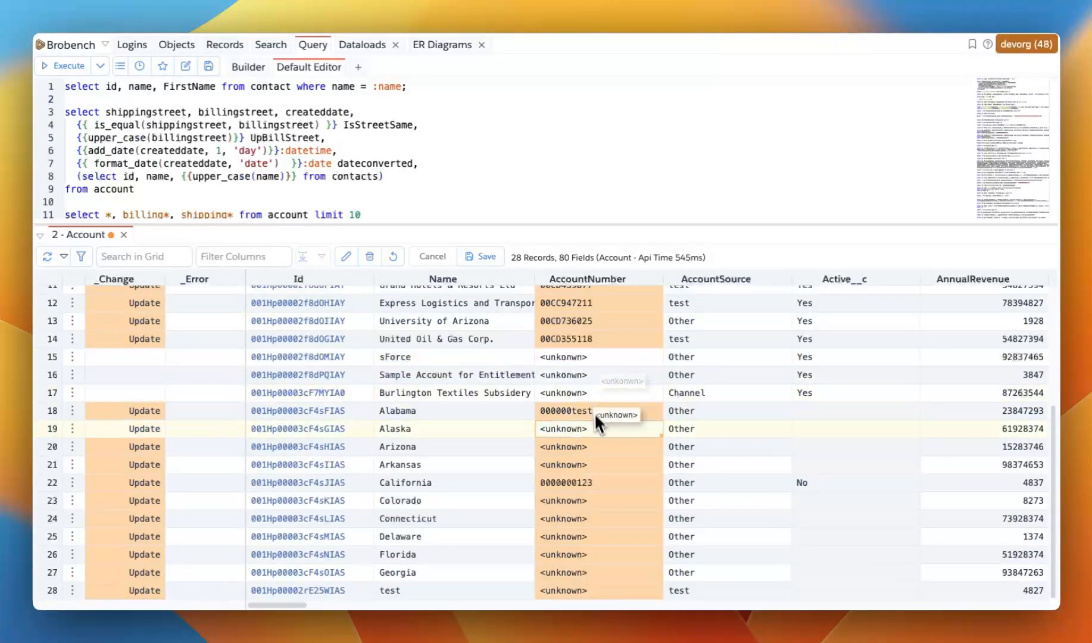
Start a Brobench formula for the first four AccountNumber cells and enter truncate_start(accountnumber, 5).
scroll(595, 417, up, 5)
drag(602, 312, 606, 340)
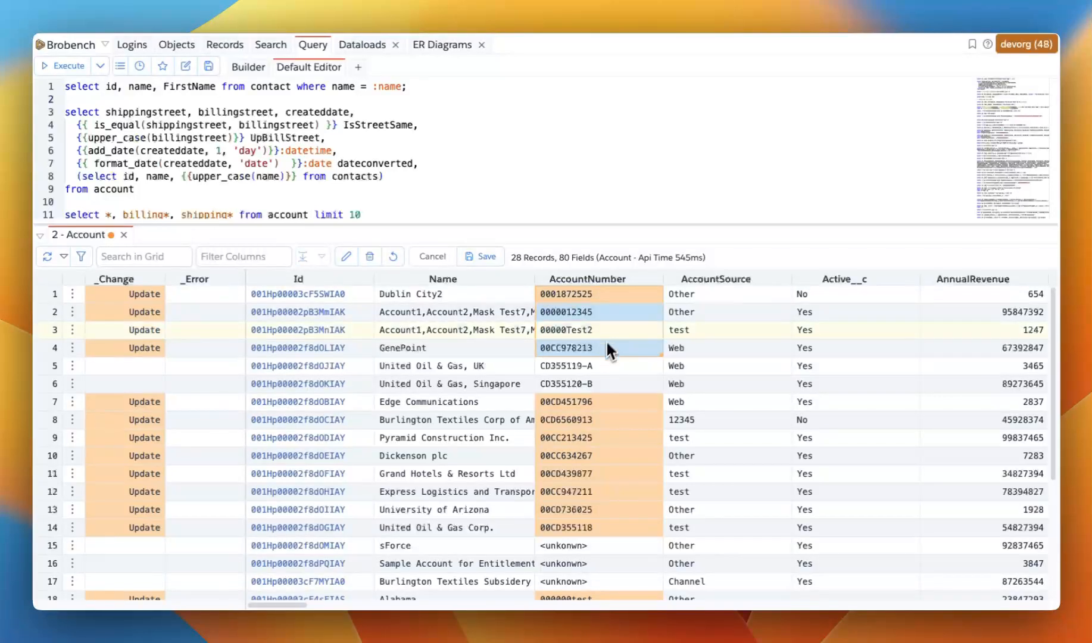
right_click(615, 324)
mouse_move(660, 360)
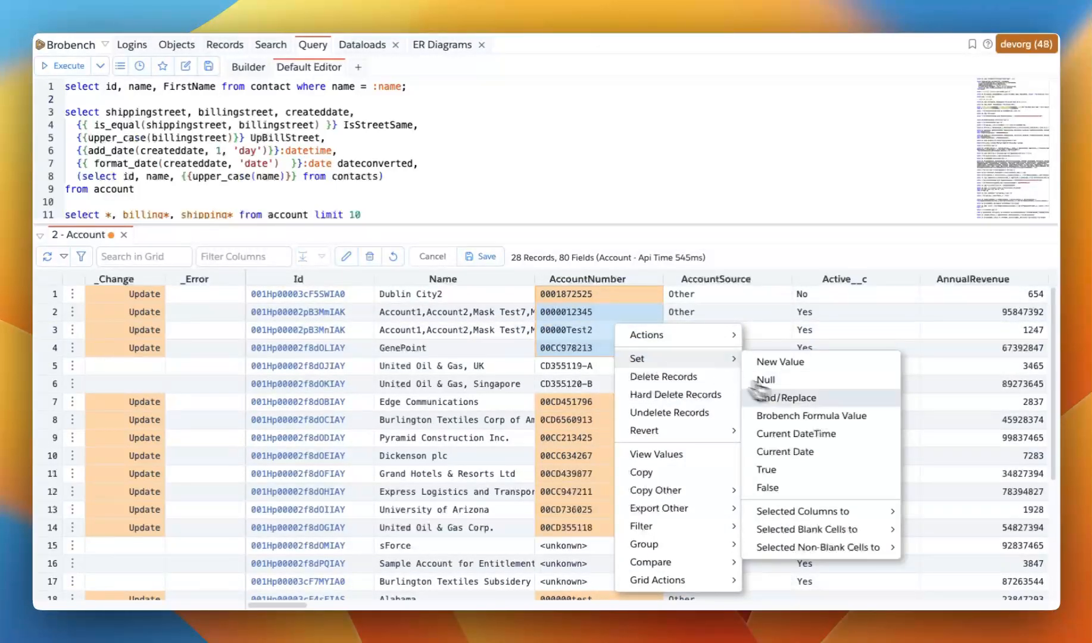
click(807, 417)
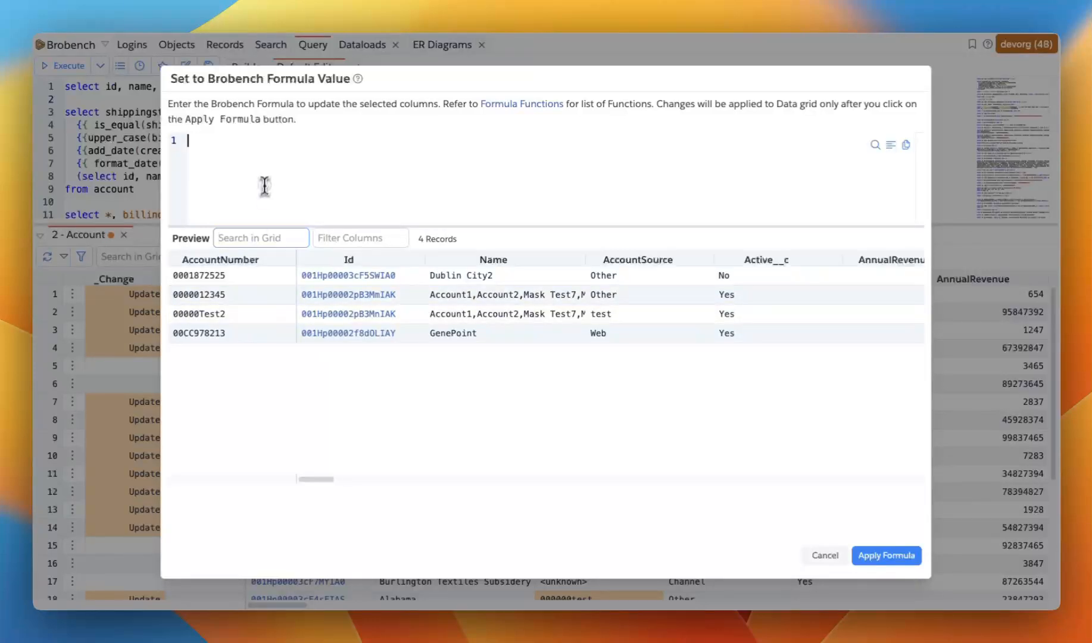
text(t)
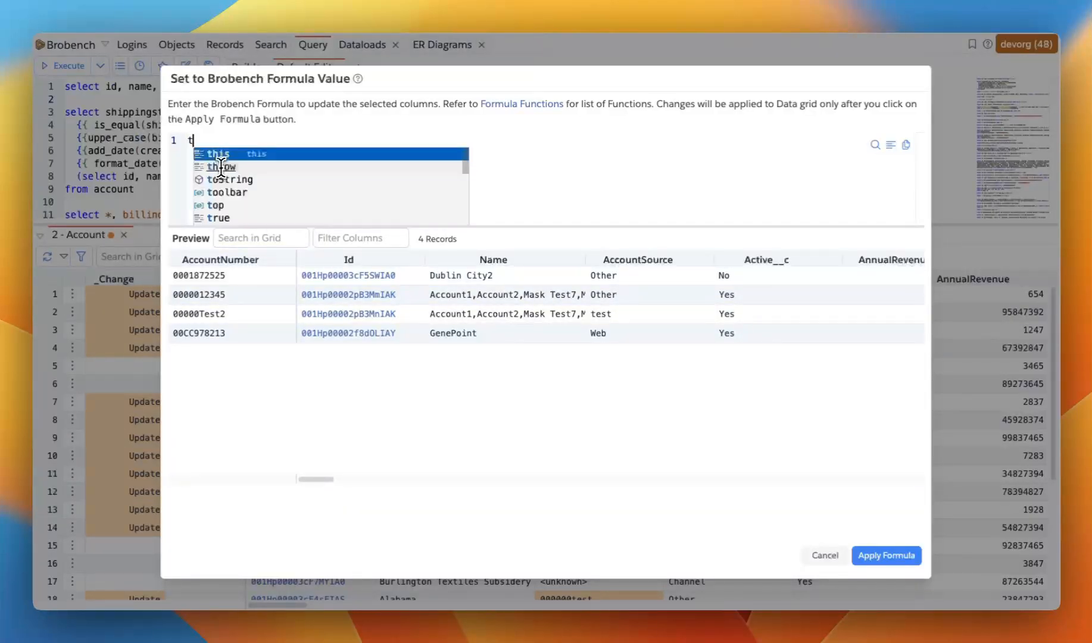
text(runcate_s)
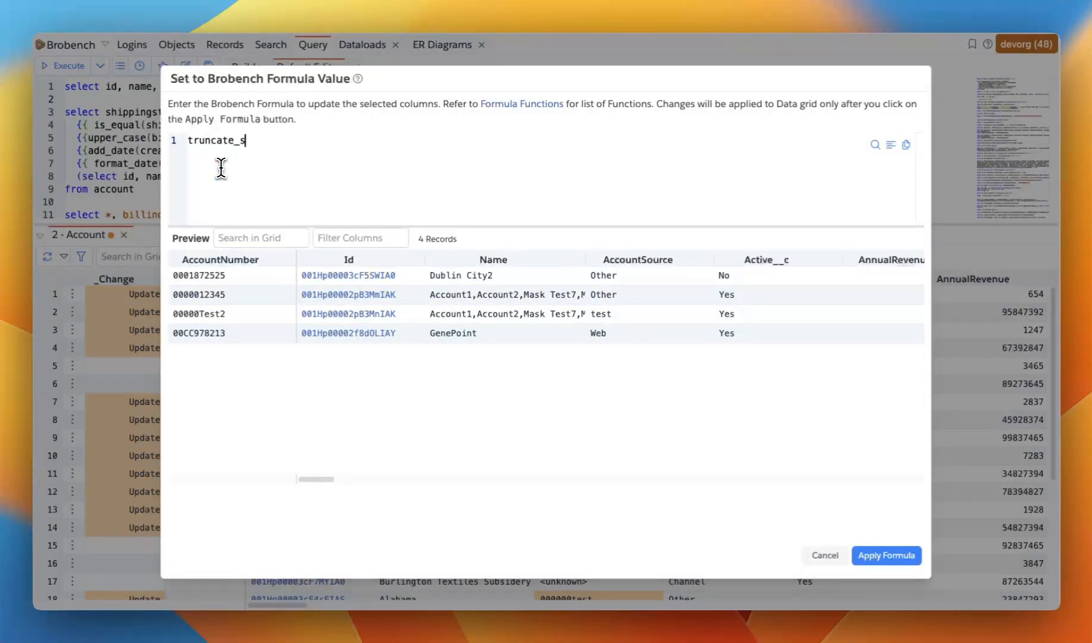
text(tart(accou)
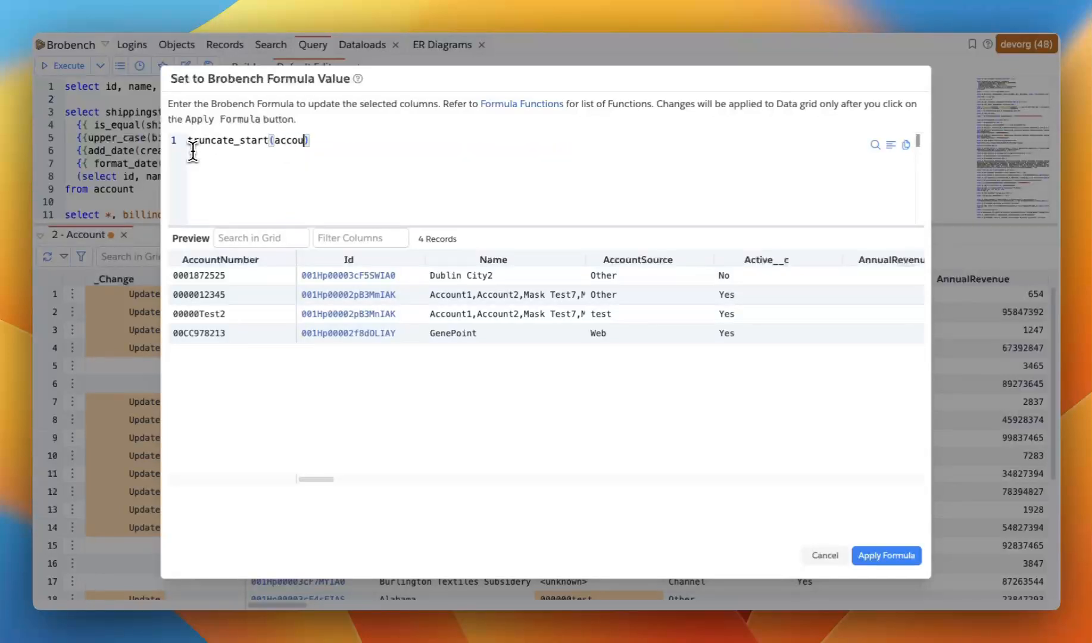
text(ntnumber, 5)
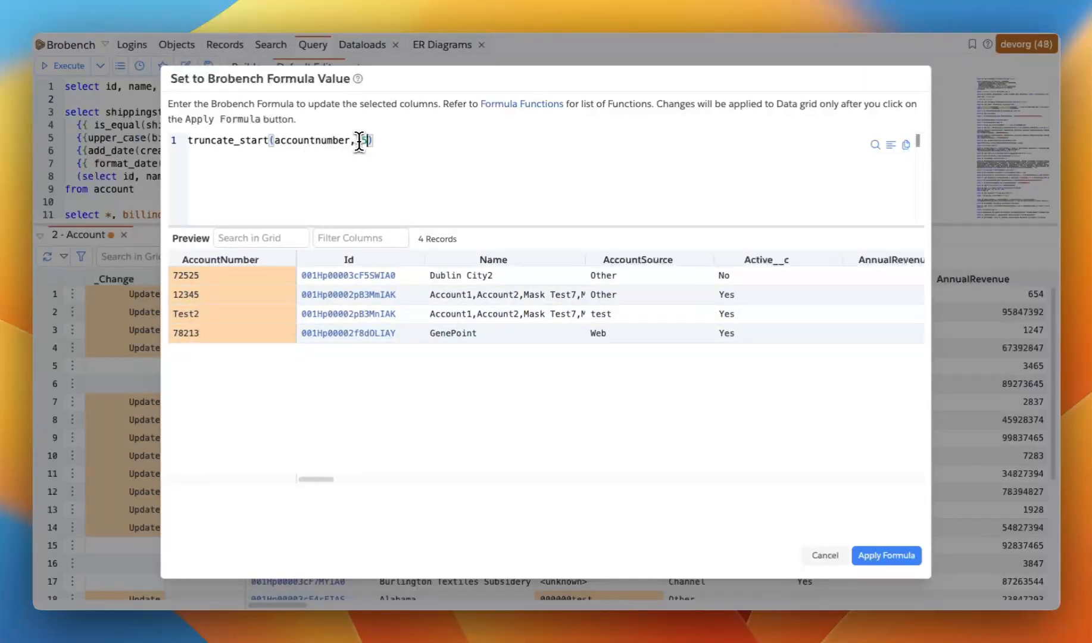
Change the formula to truncate_end(accountnumber, 5) and apply it to the selected AccountNumber cells.
key(Left)
key(Left)
key(Left)
key(Left)
key(Left)
key(Left)
key(Left)
key(Left)
key(Left)
key(Left)
key(Left)
key(Left)
key(Left)
key(Left)
key(Left)
key(Left)
key(Left)
key(Left)
key(Left)
key(Left)
key(Delete)
key(Delete)
key(Delete)
key(Delete)
key(Delete)
text(end)
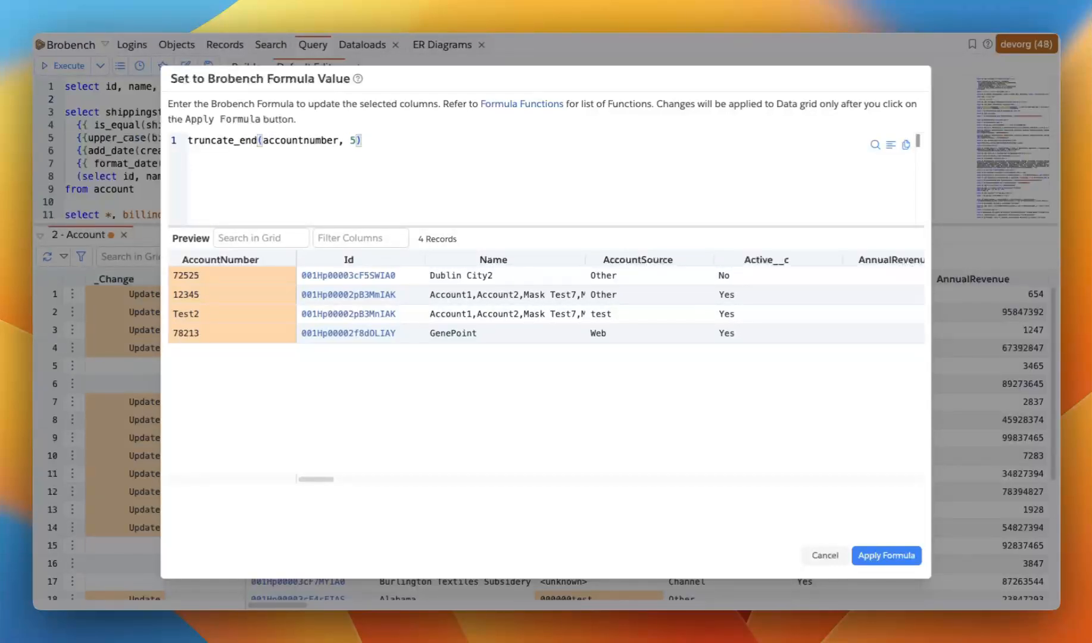
key(super+Right)
key(shift+super+Left)
key(Left)
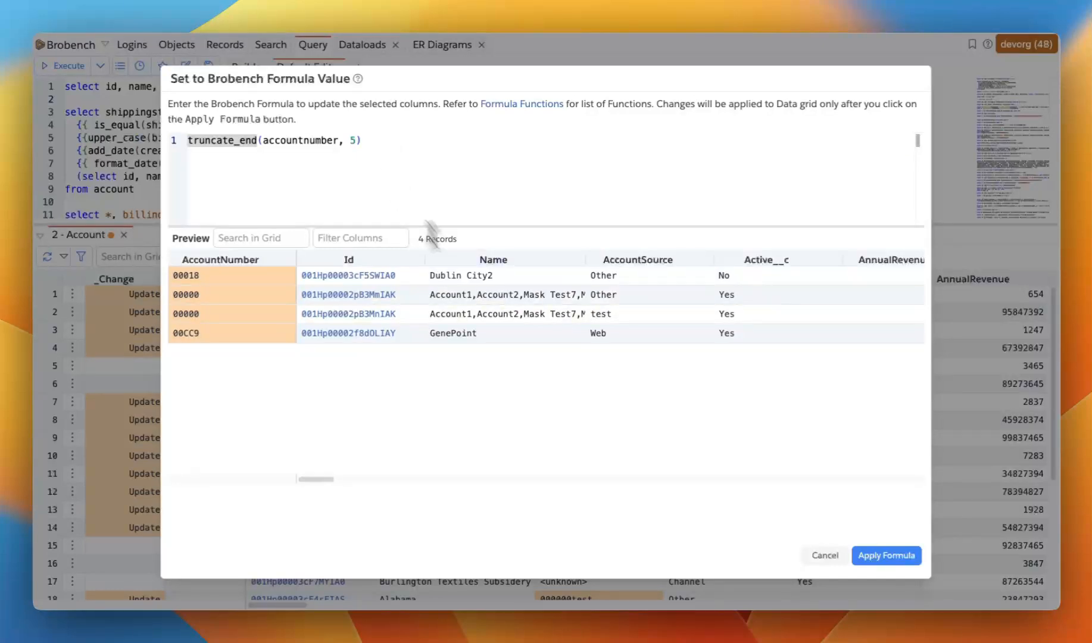
click(885, 558)
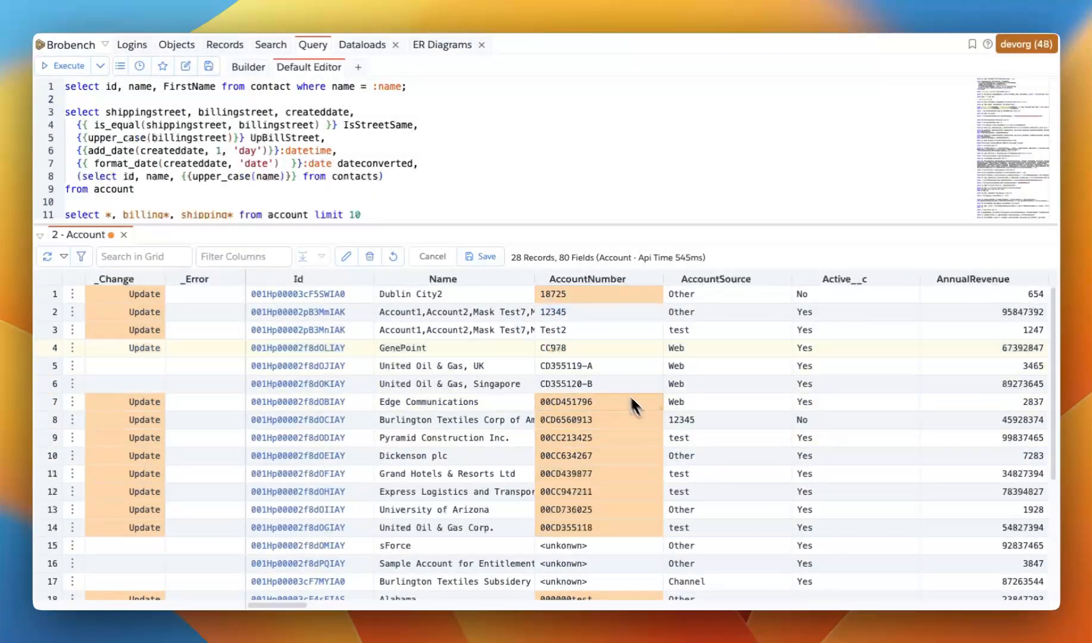
Inspect the AccountNumber cells in rows 2 and 3, opening the row 2 value without editing it.
click(561, 327)
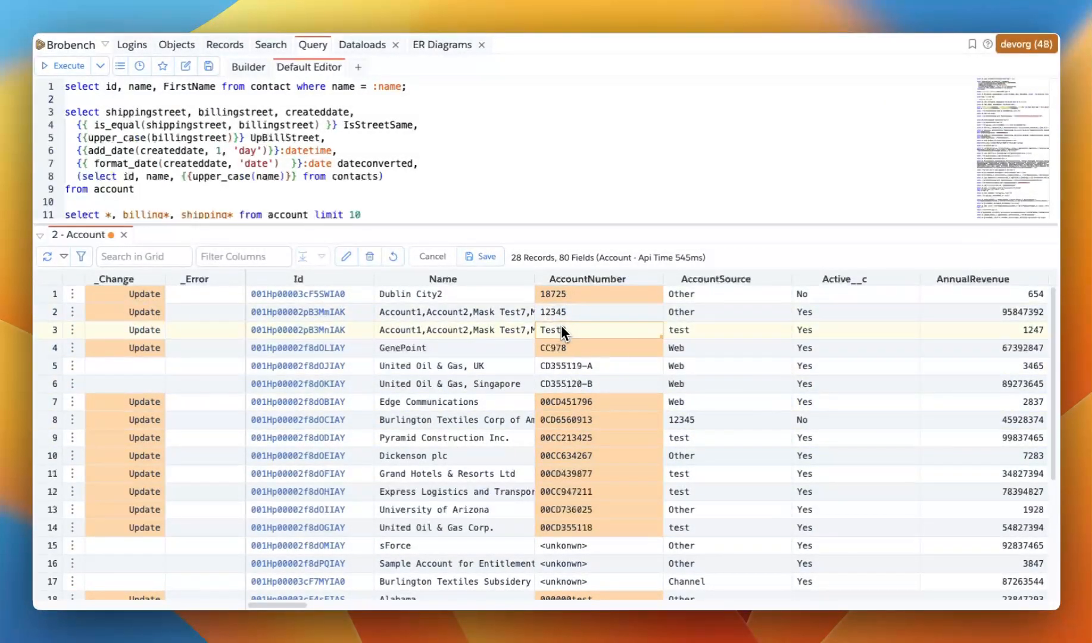
click(707, 318)
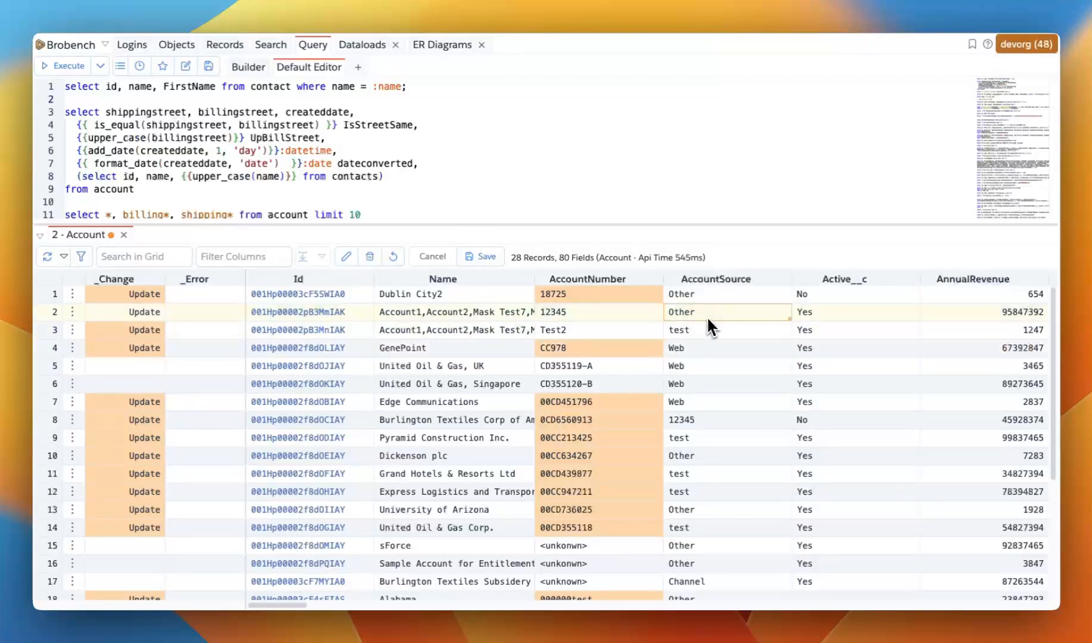
click(563, 315)
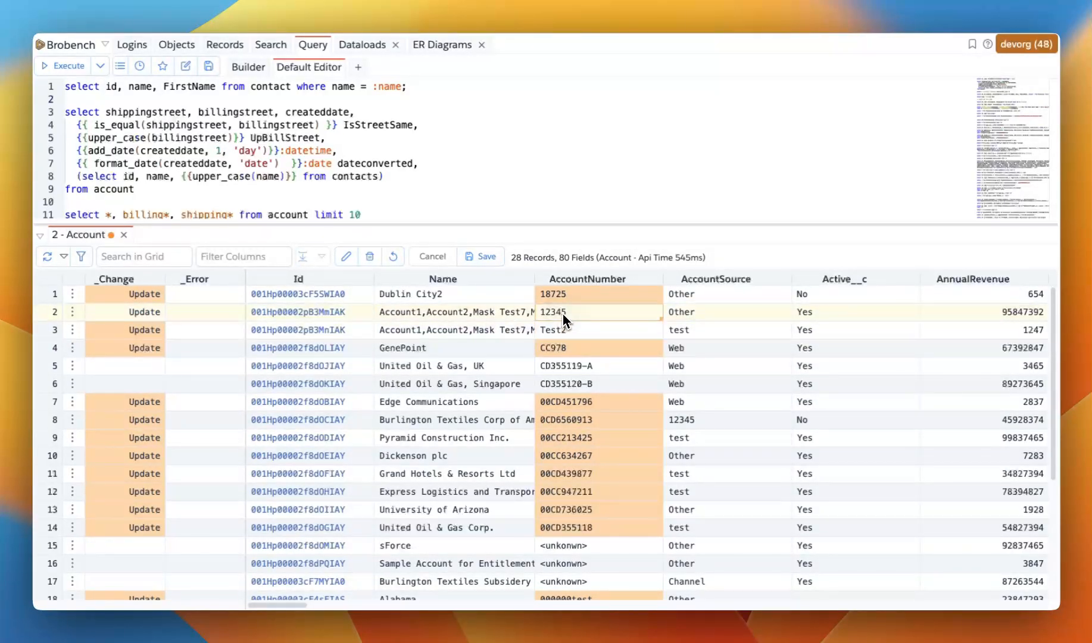
double_click(564, 314)
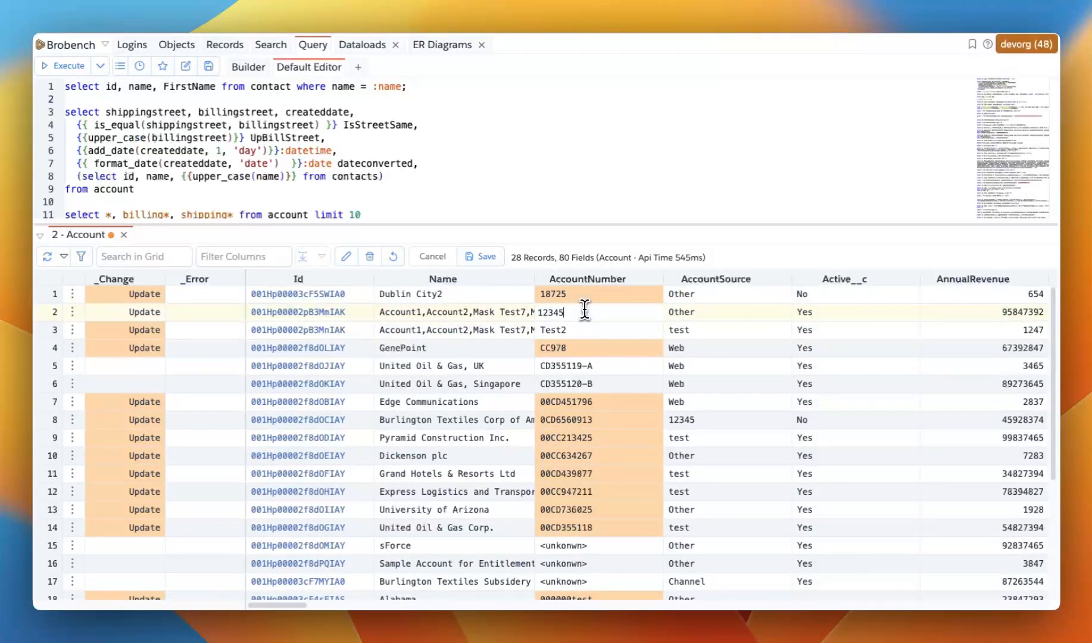
click(719, 317)
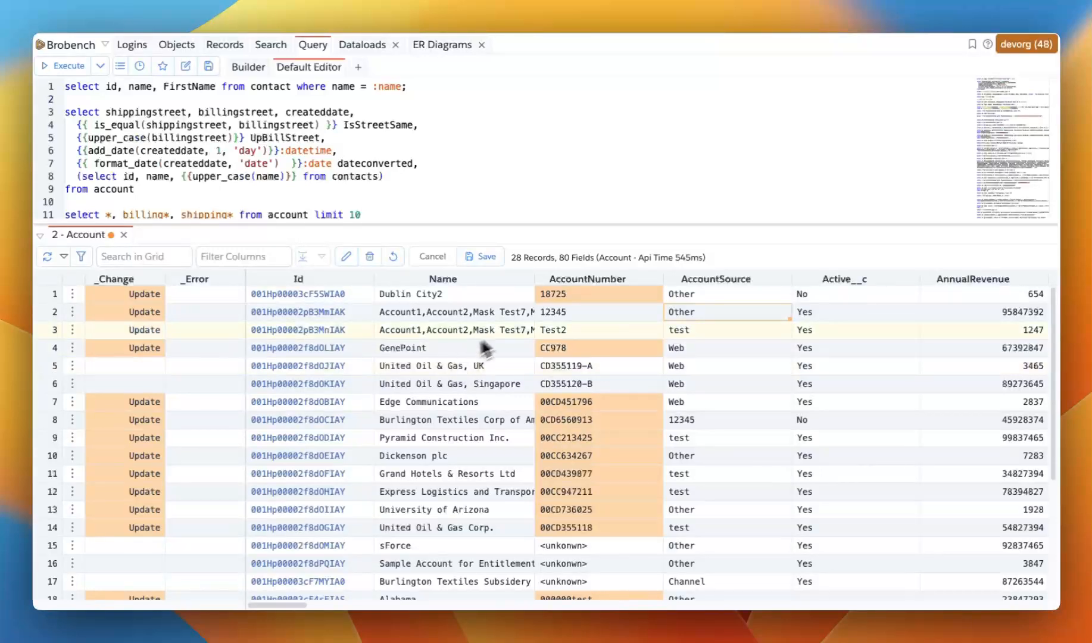
Append the digit 6 to the AccountNumber value in row 2.
double_click(586, 312)
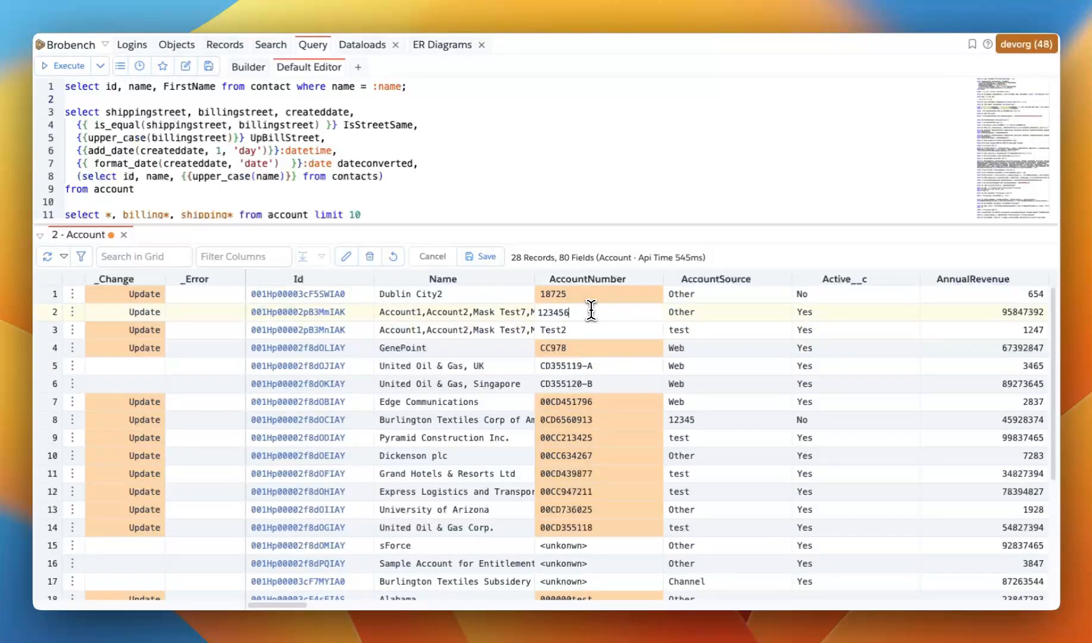
text(6)
click(695, 315)
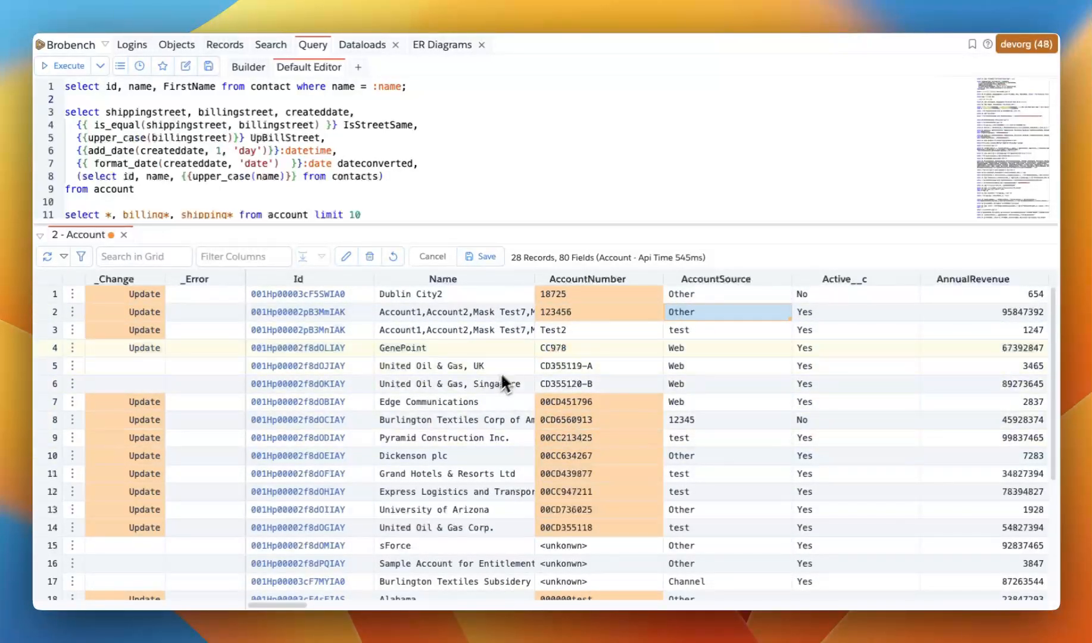
Revert the selected change on row 2's AccountNumber cell and check the neighbouring row 3.
click(586, 312)
right_click(577, 313)
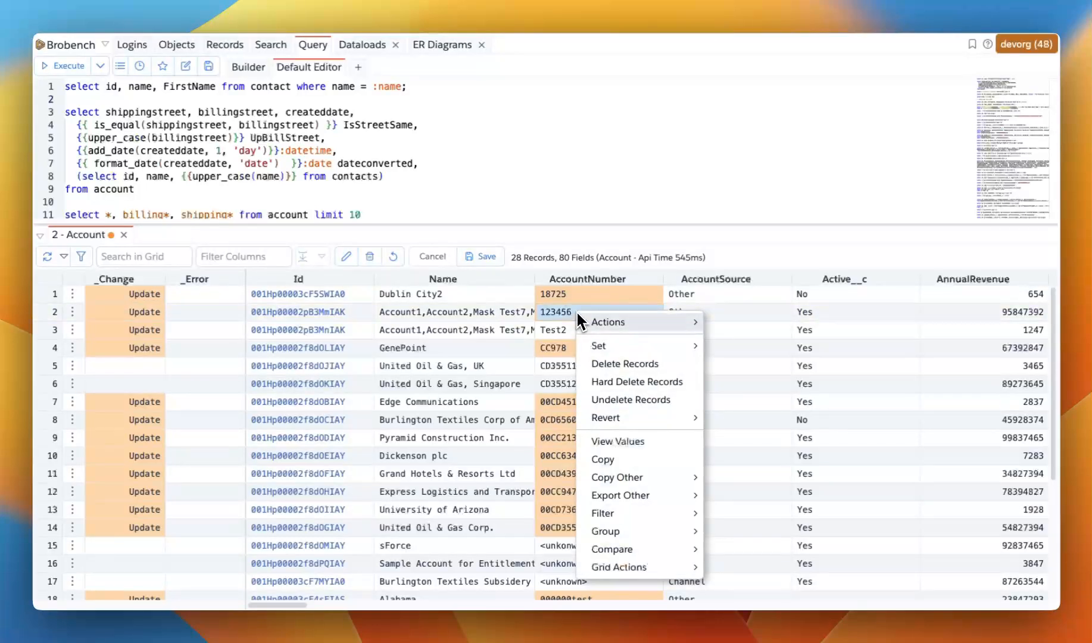
mouse_move(632, 419)
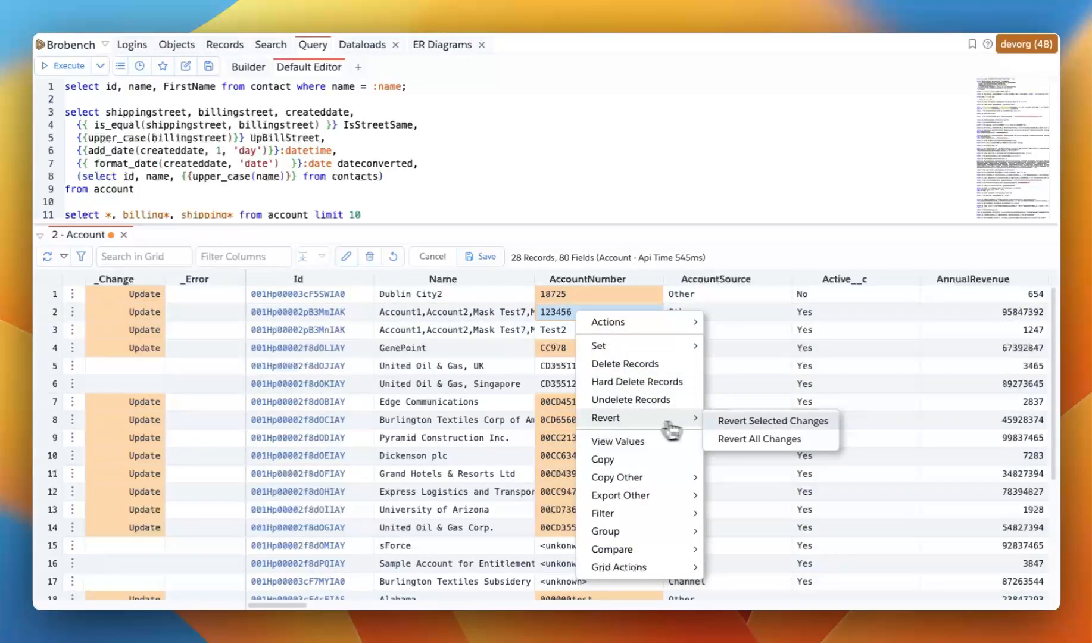
click(717, 421)
click(470, 330)
click(562, 330)
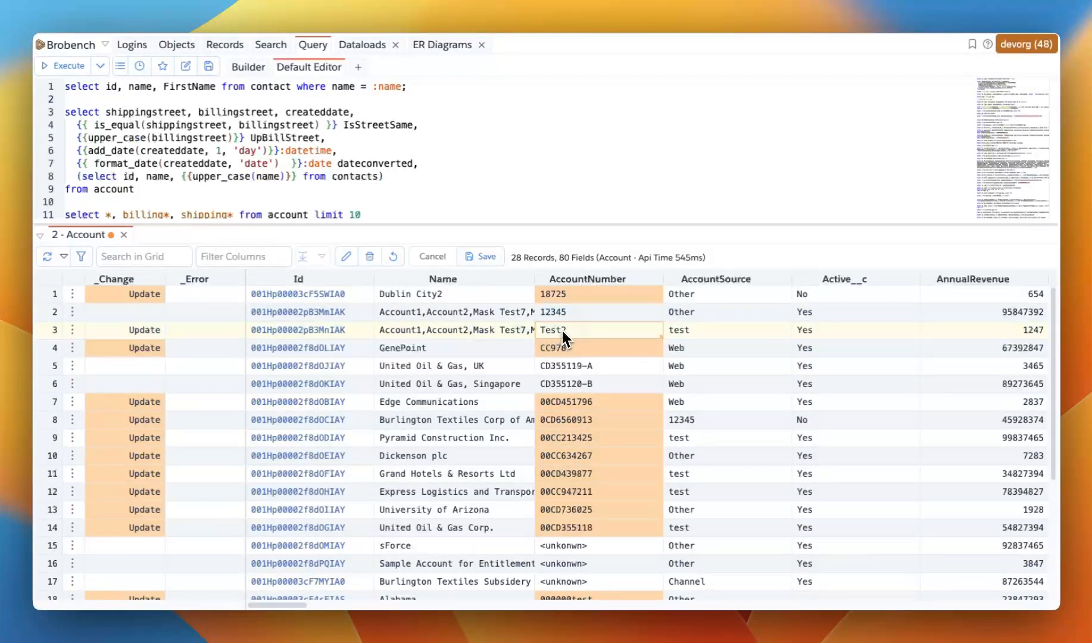
click(526, 334)
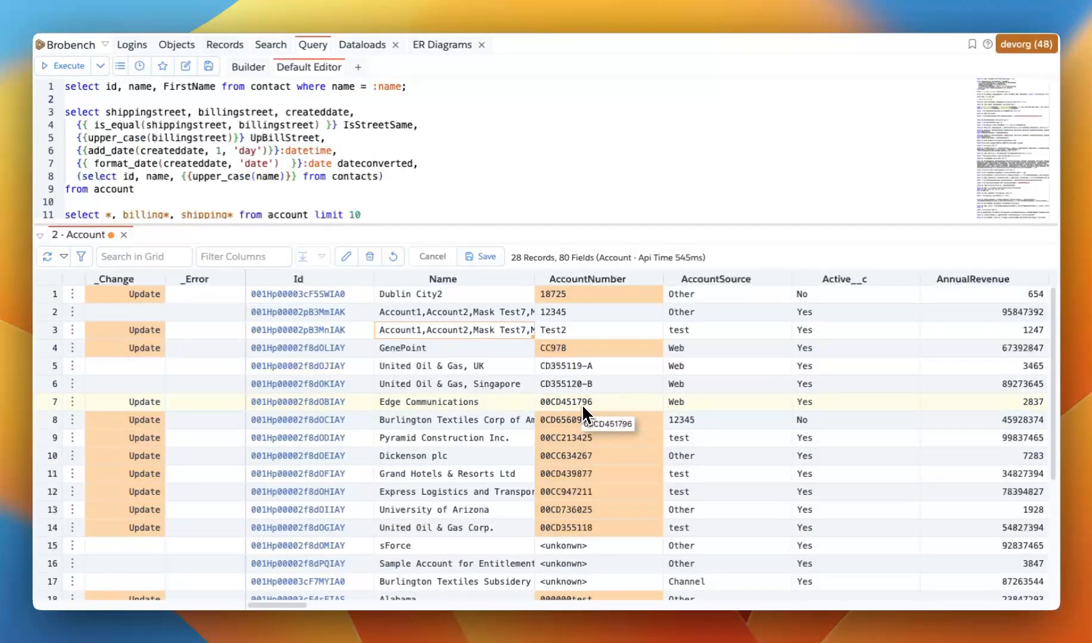
Filter the Account grid's columns by 'dis' to isolate the Discount__c field.
key(alt+Tab)
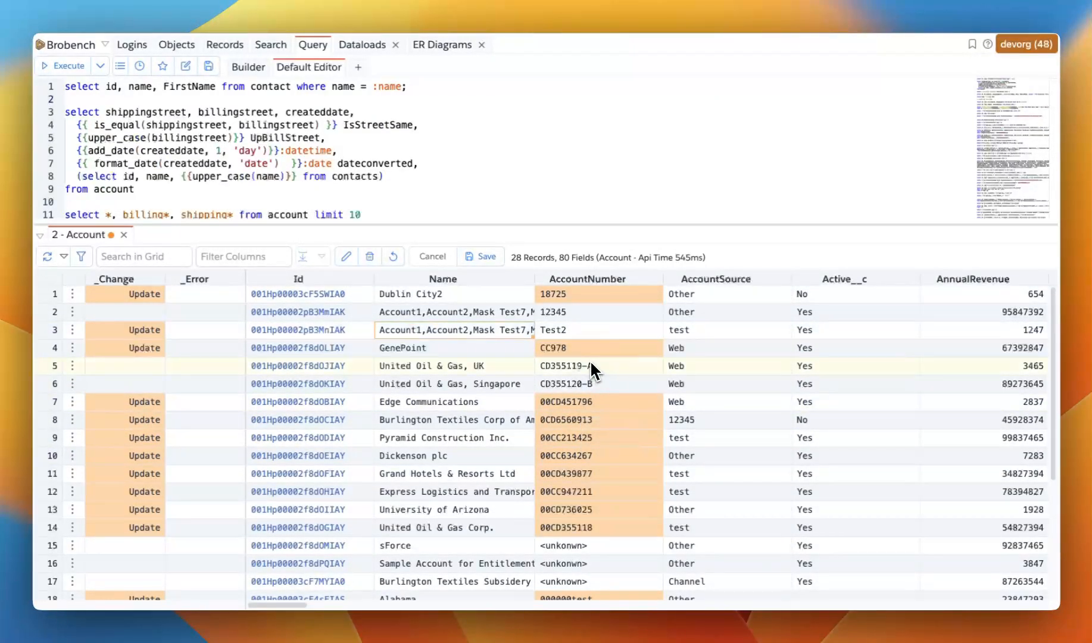
key(super+f)
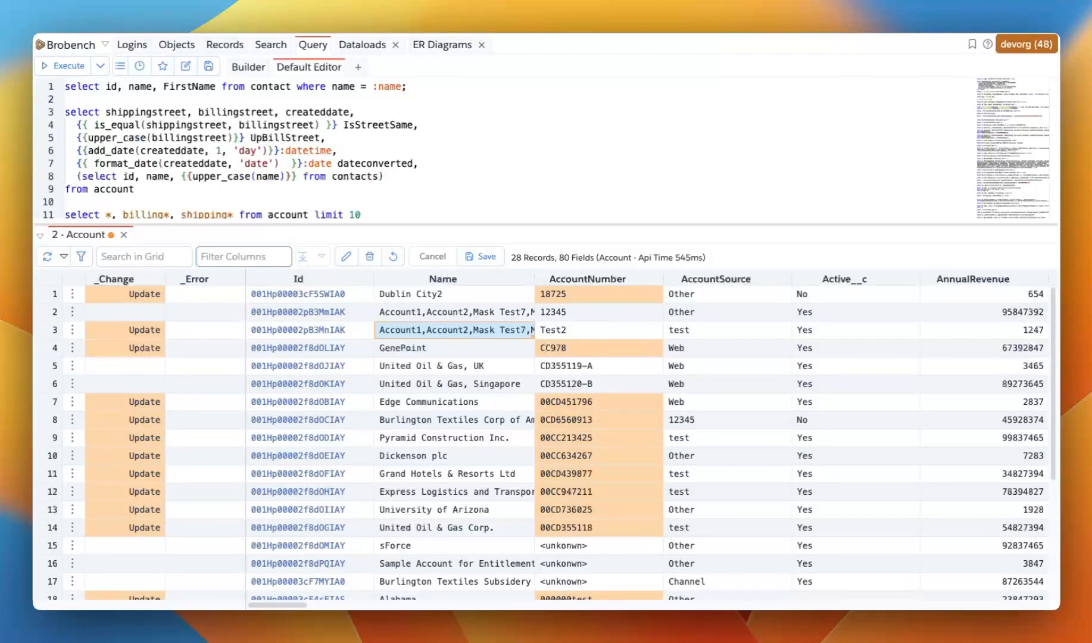
text(dis)
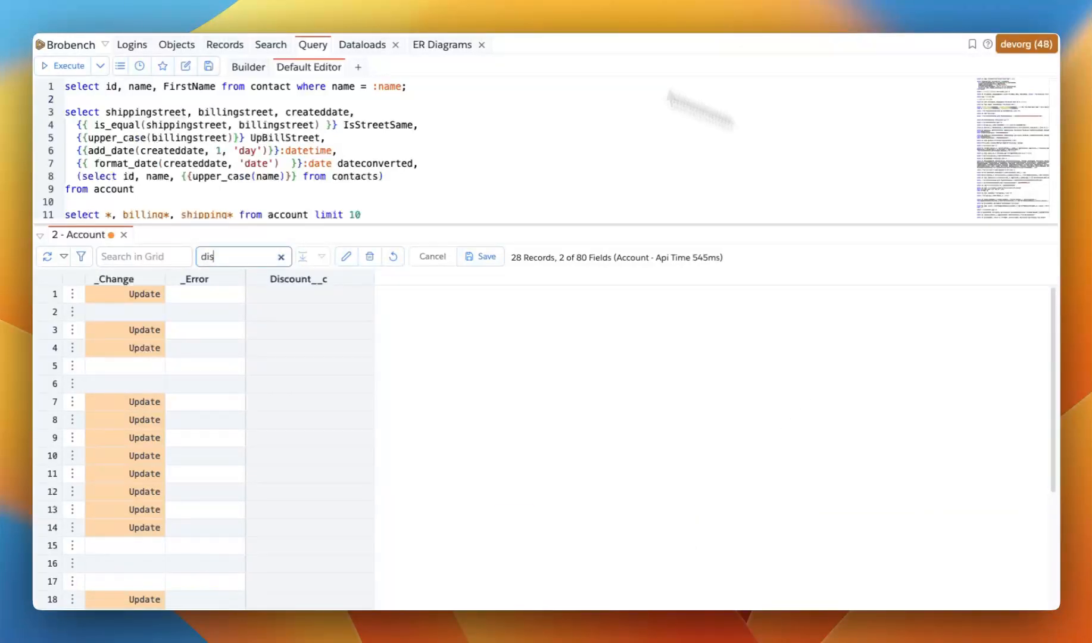
click(281, 258)
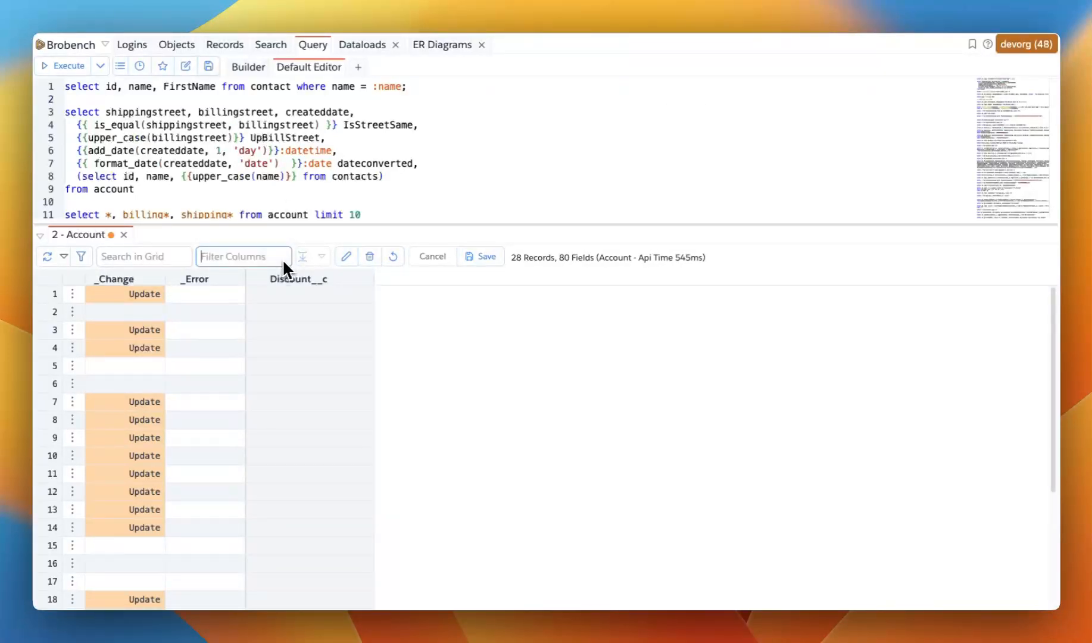
text(dis)
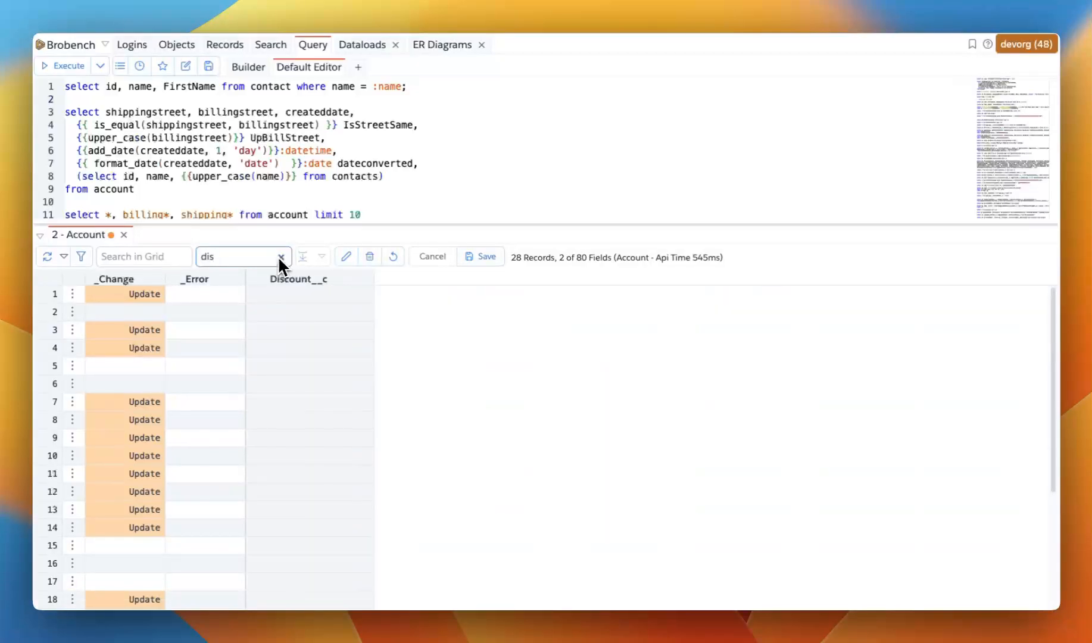
Open the Brobench formula editor for the Discount__c cells of the first six records.
drag(286, 294, 290, 403)
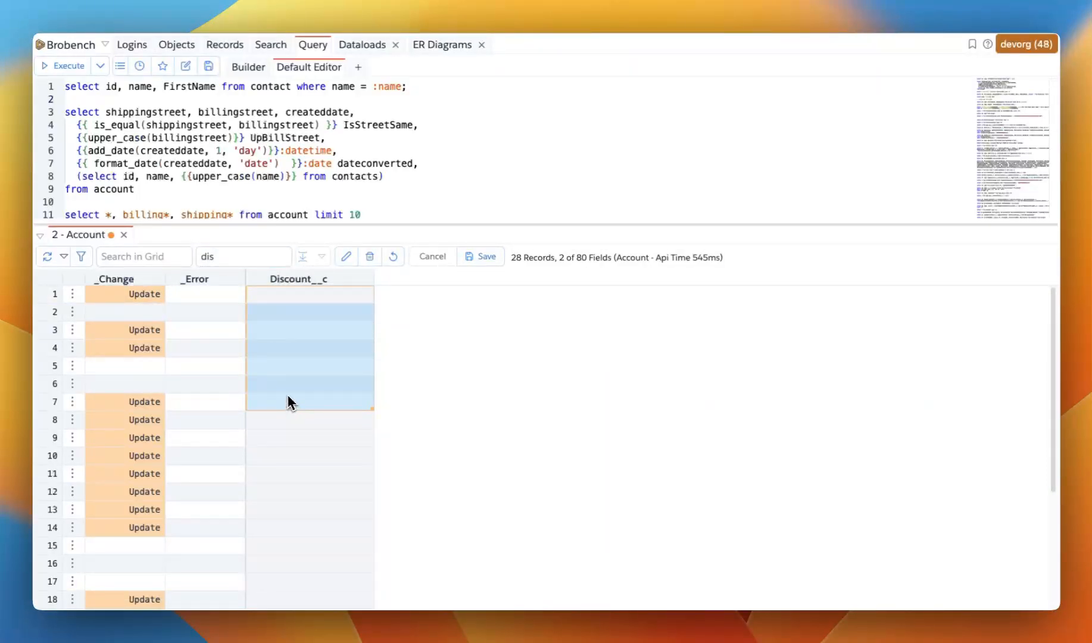
right_click(294, 338)
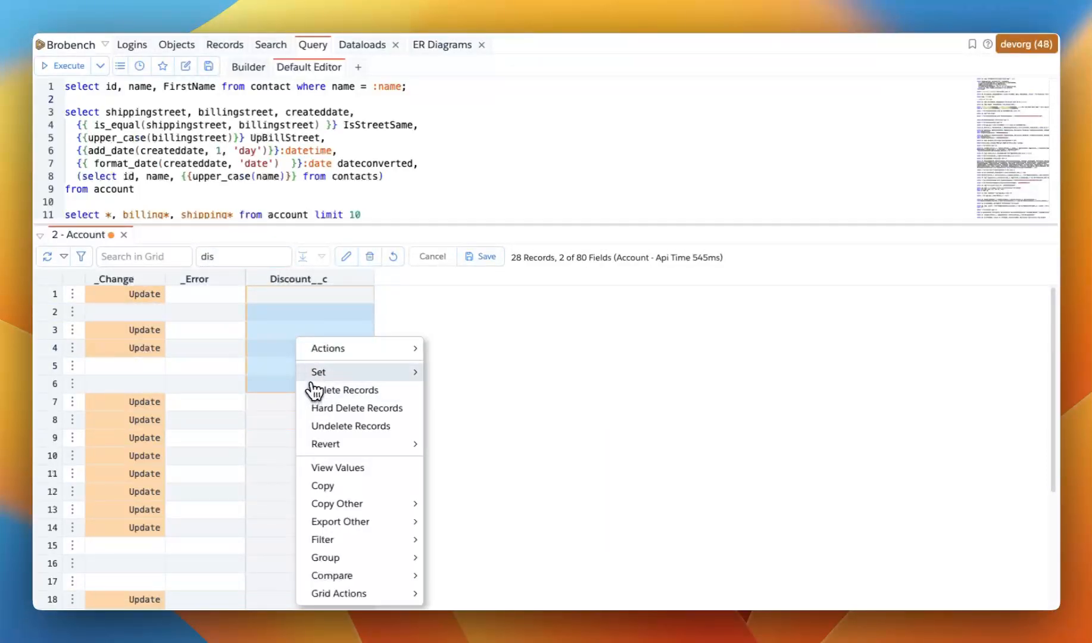
mouse_move(325, 374)
click(480, 428)
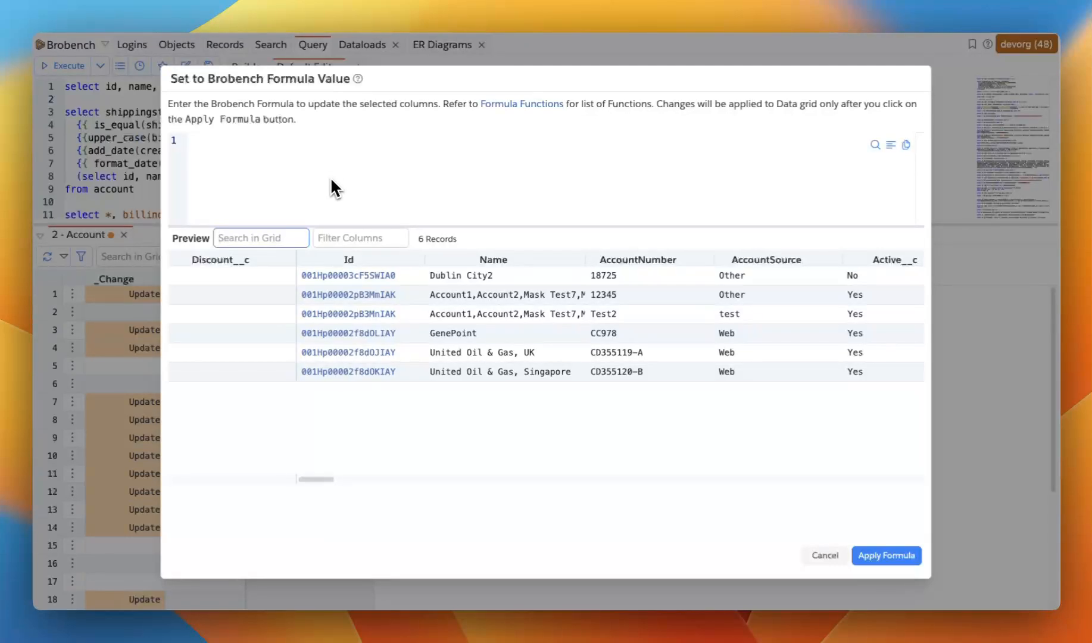
Filter the formula preview's columns by 'rev' to show AnnualRevenue beside Discount__c.
click(349, 237)
text(anu)
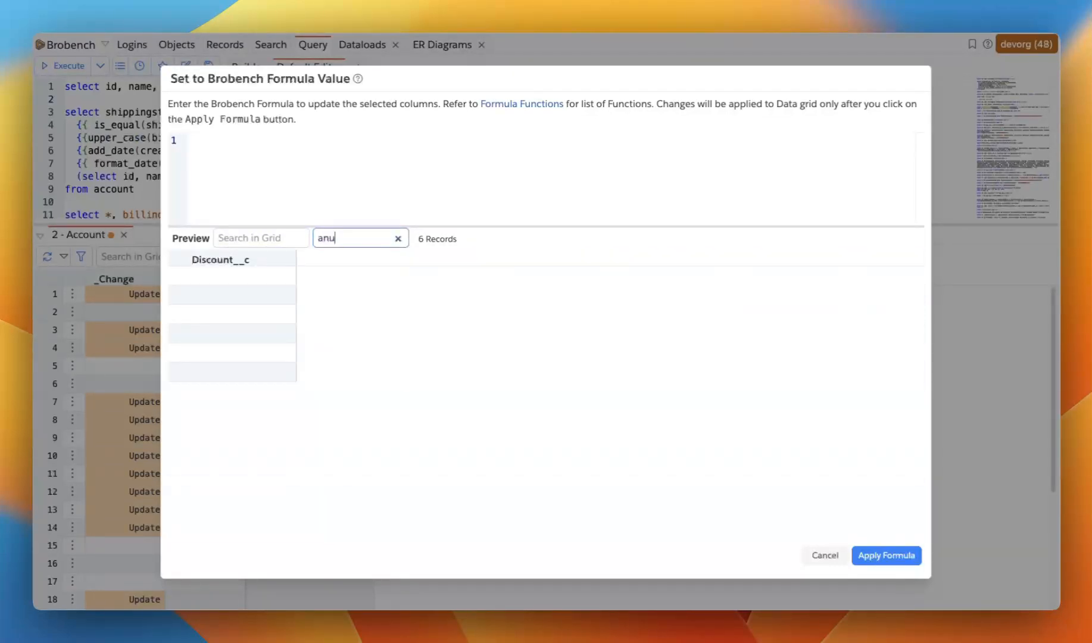
key(BackSpace)
key(BackSpace)
key(BackSpace)
text(rev)
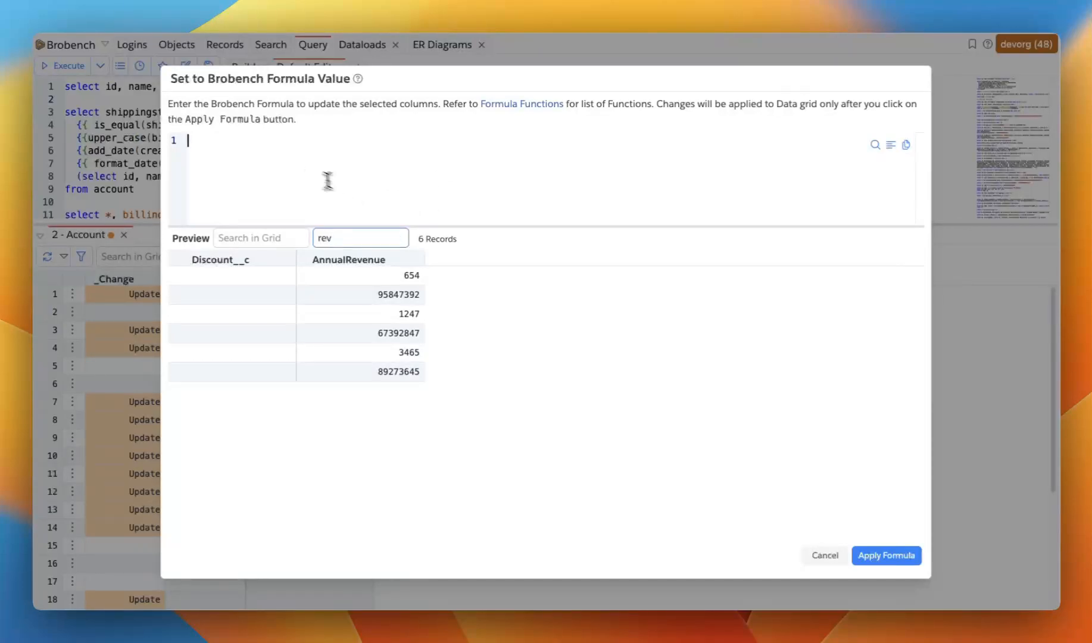
Enter a nested Discount__c formula giving 0.05 below annualrevenue 1000, 0.10 below 10000, 0.15 below 100000, 0.2 below 1000000, otherwise 0.25, and review its conditions.
click(313, 169)
text(annualrevenue < 1000 ? 0.05 : annualrevenue < 10000 ? 0.10 : annualrevenue < 100000   ? 0.15 : annualrevenue < 1000000 ? 0.2 : 0.25)
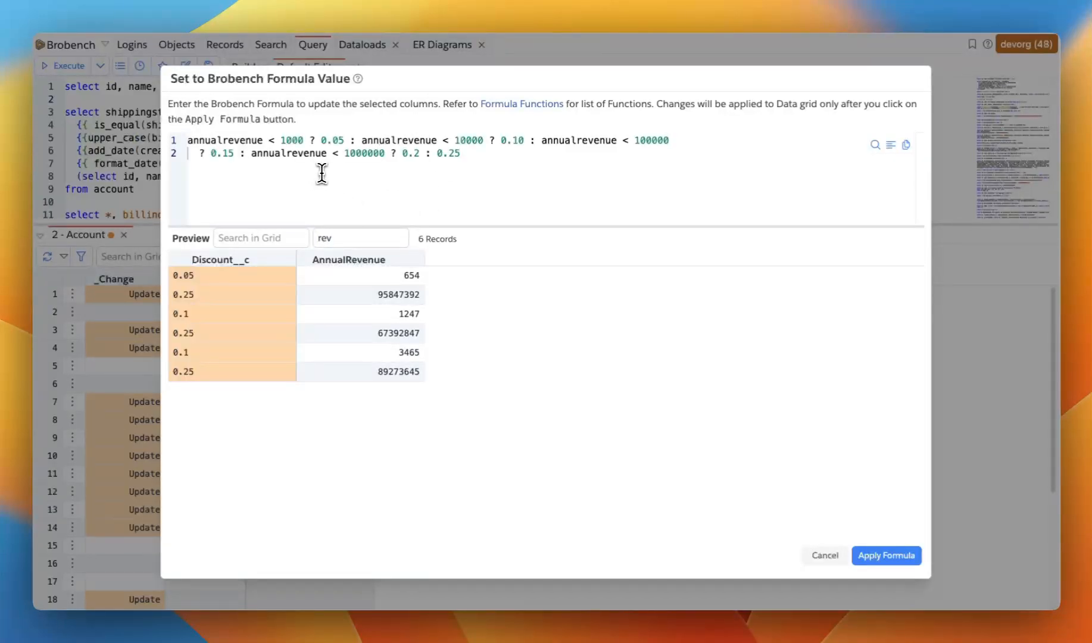
double_click(322, 153)
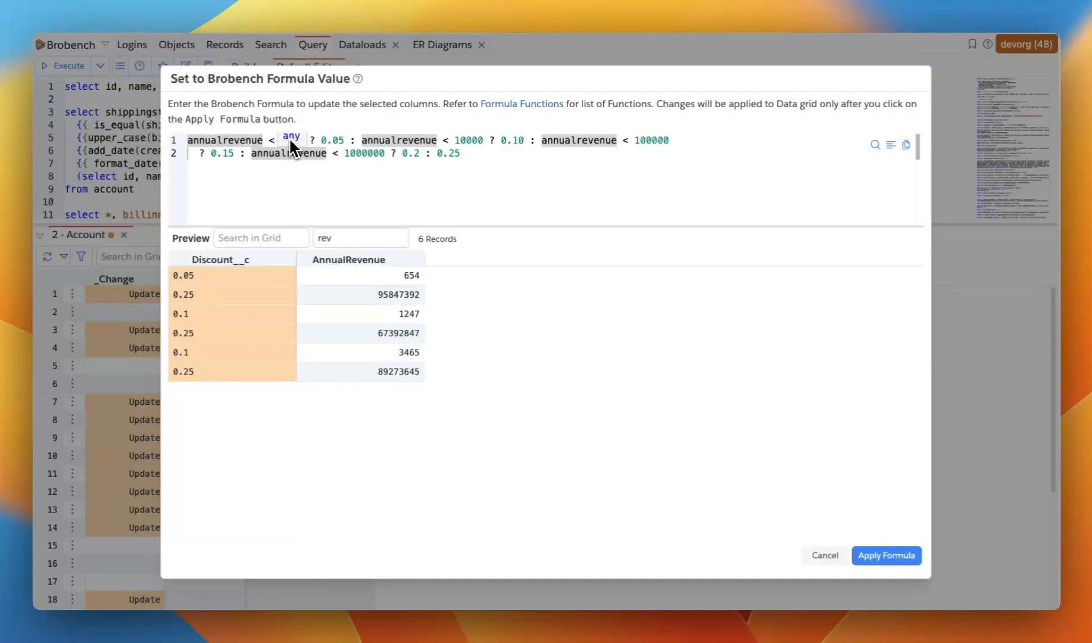
drag(323, 141, 342, 140)
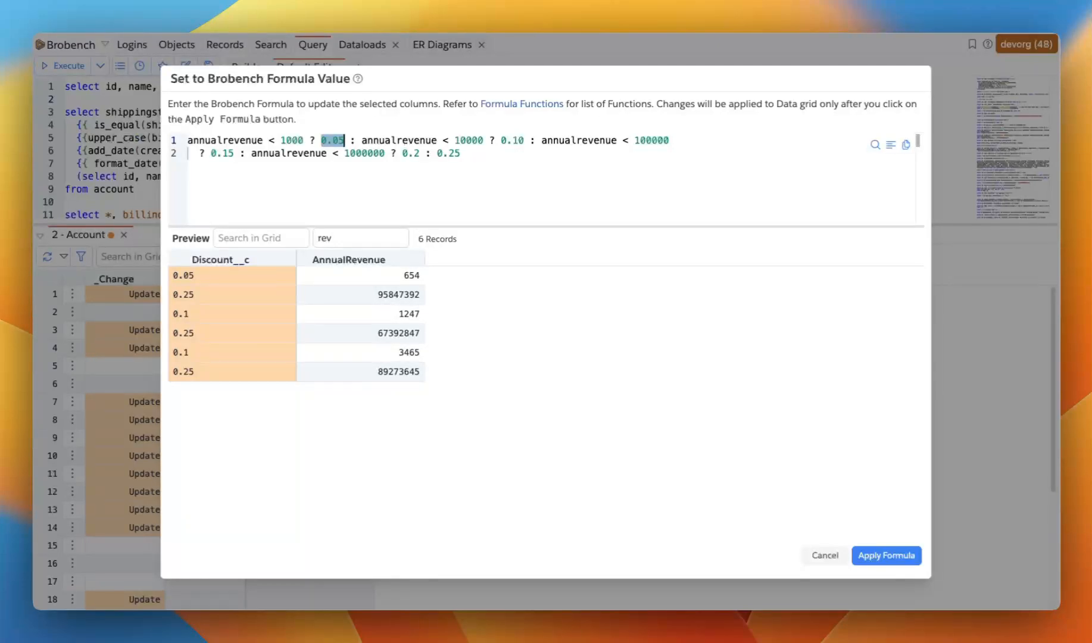
click(360, 141)
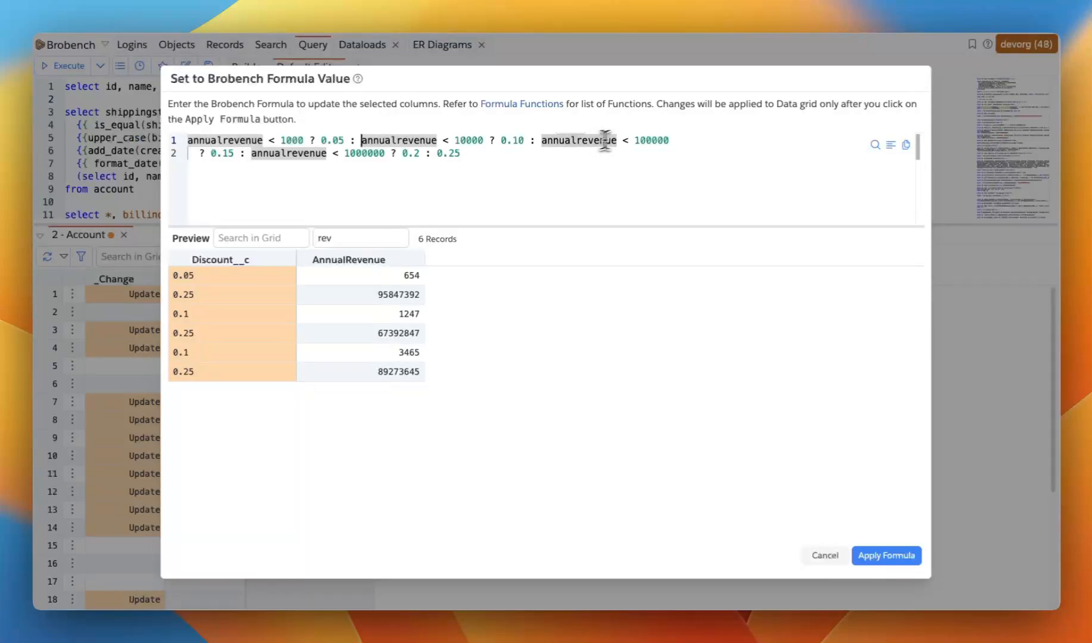
Examine the remaining conditions of the nested Discount__c formula, from the 100000 threshold through the 0.25 fallback.
double_click(640, 140)
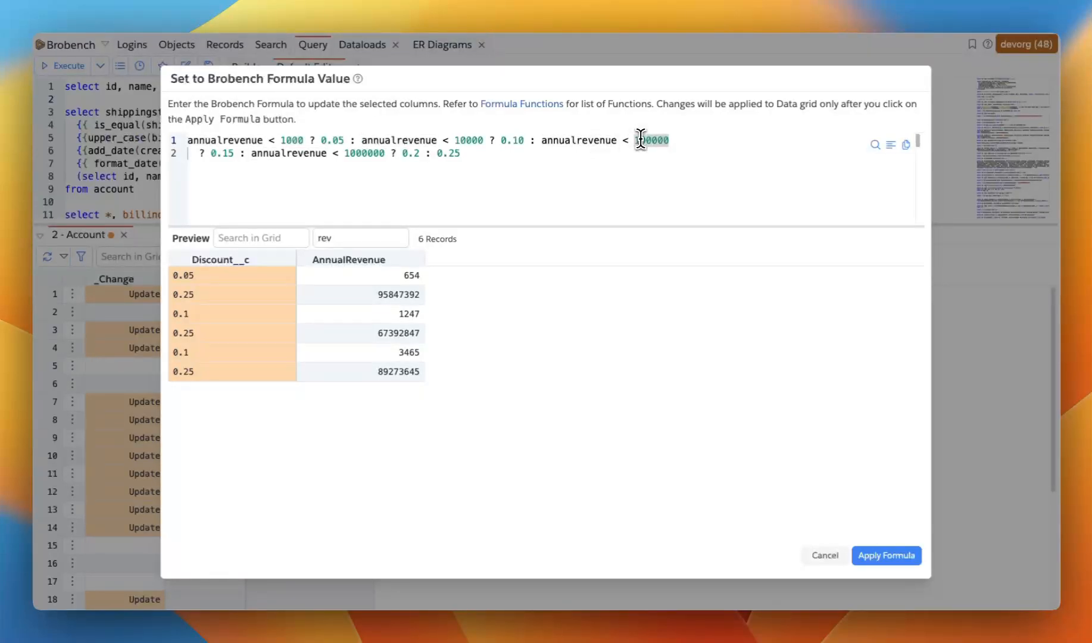
double_click(223, 153)
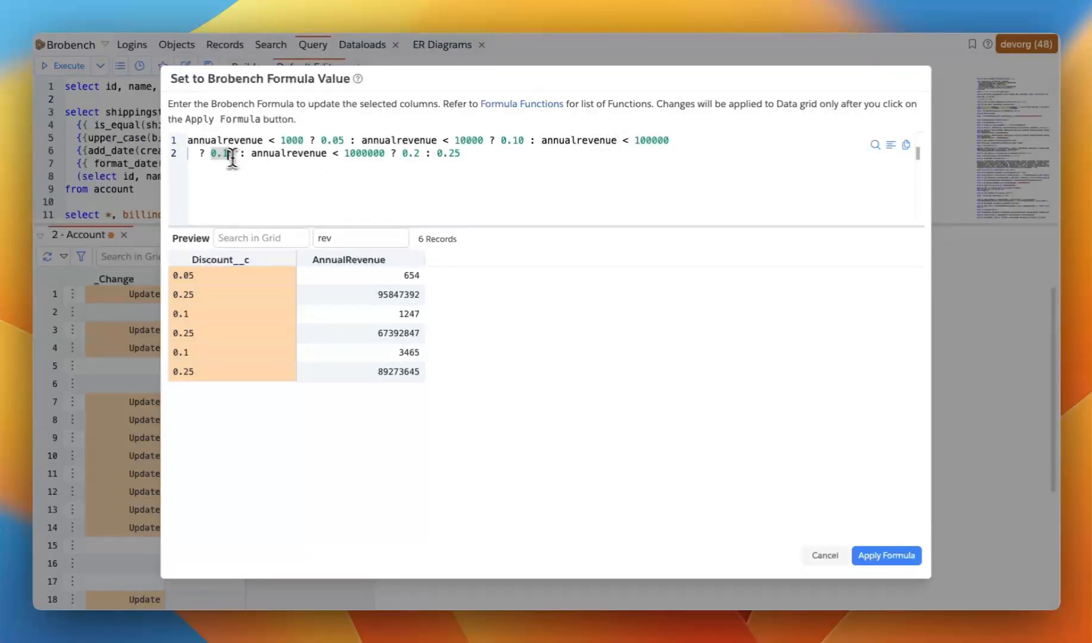
double_click(297, 156)
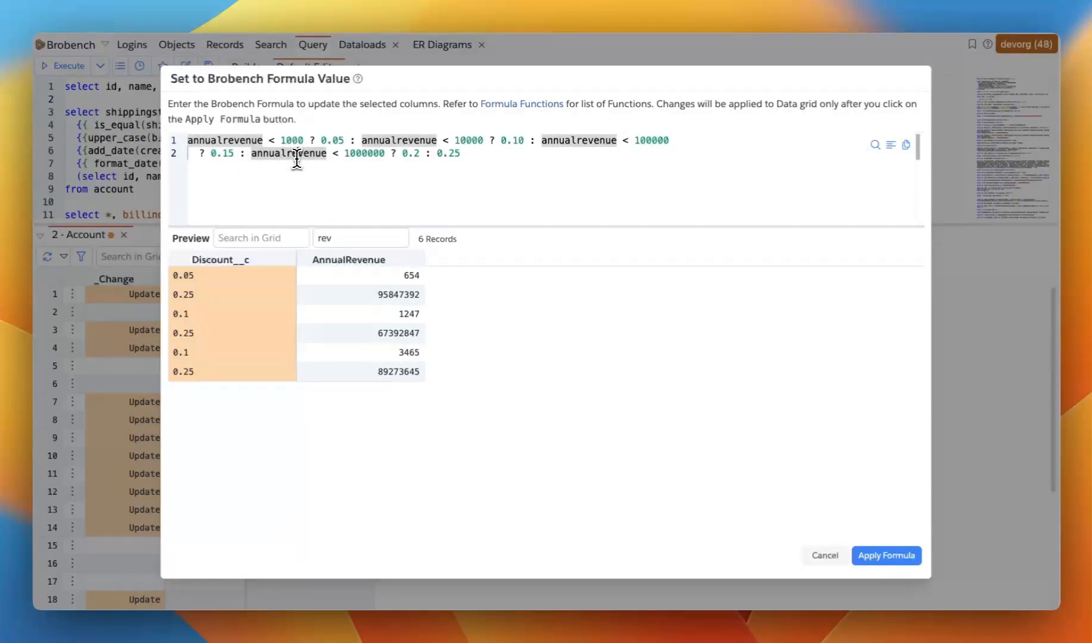
double_click(364, 153)
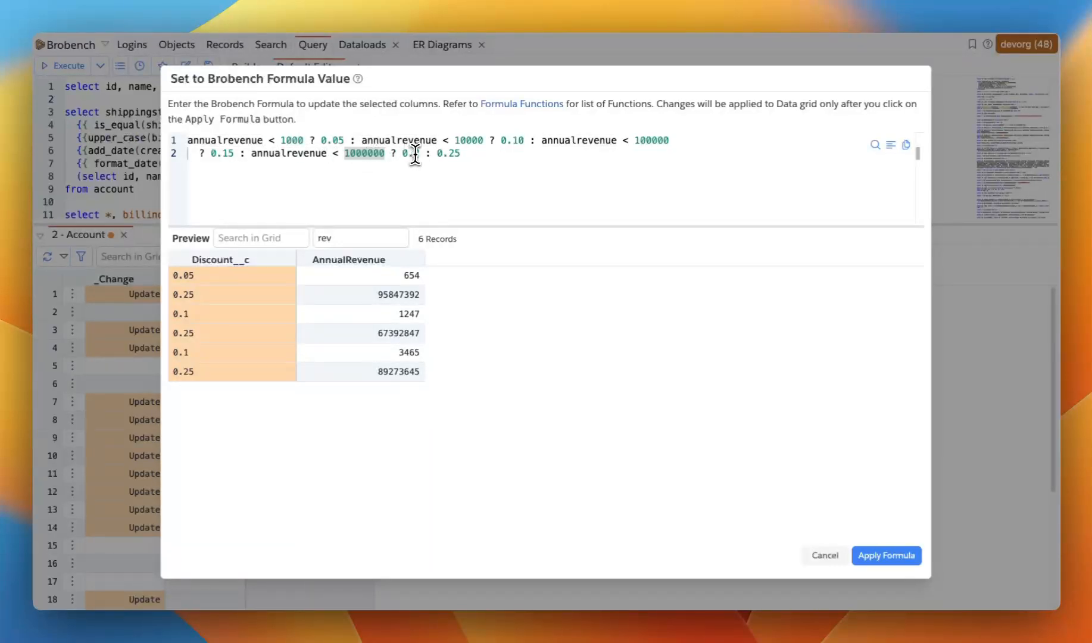
double_click(452, 155)
drag(480, 155, 185, 140)
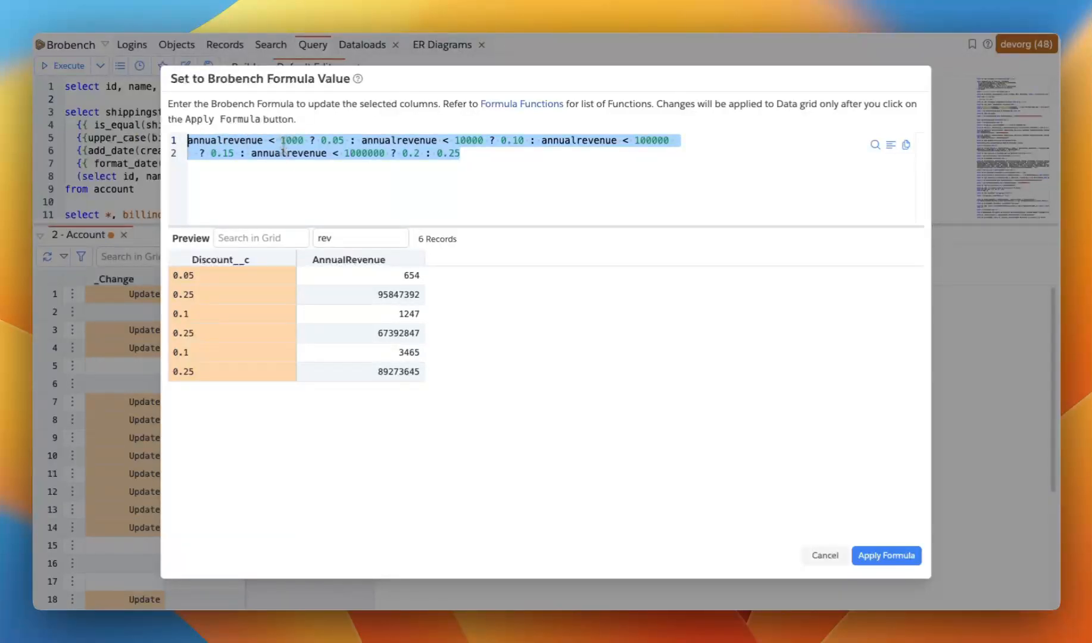
click(389, 154)
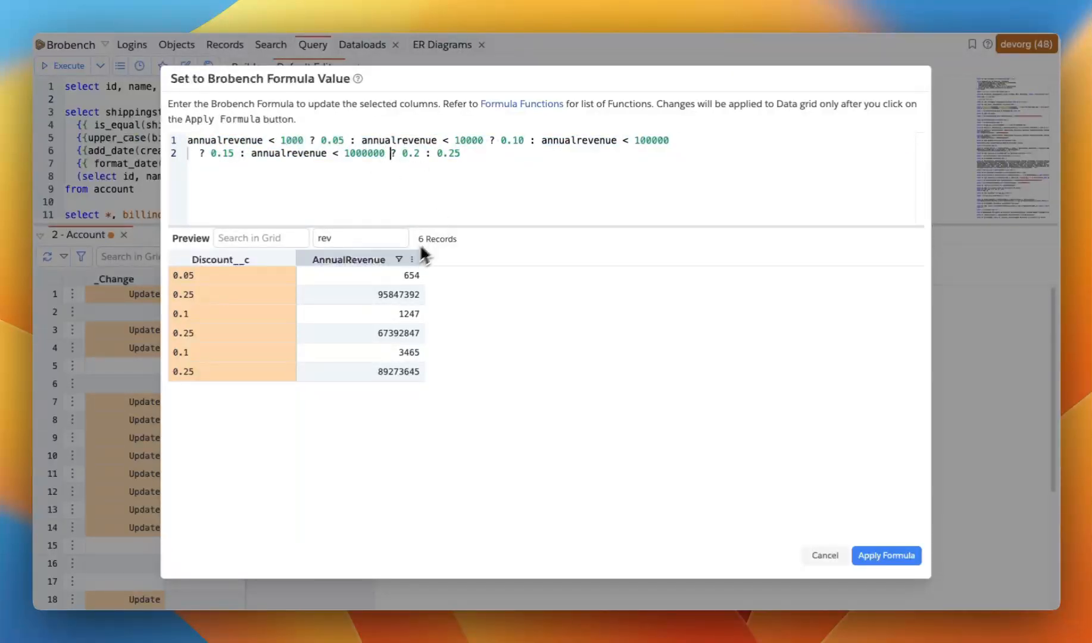
double_click(456, 154)
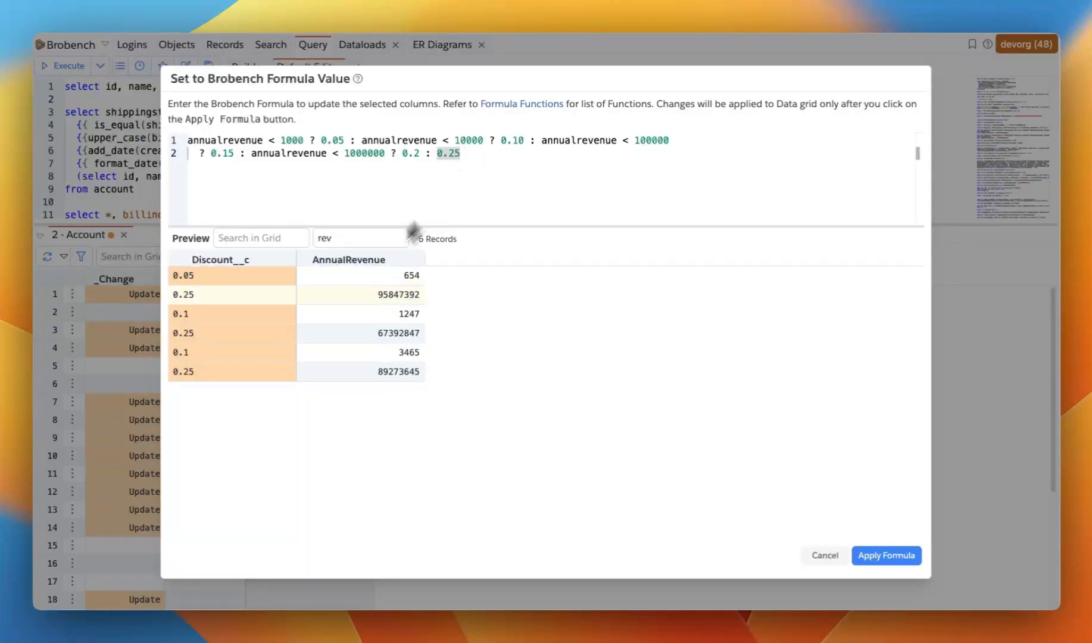
Compare the previewed Discount__c values with each record's AnnualRevenue.
drag(257, 293, 246, 378)
click(255, 334)
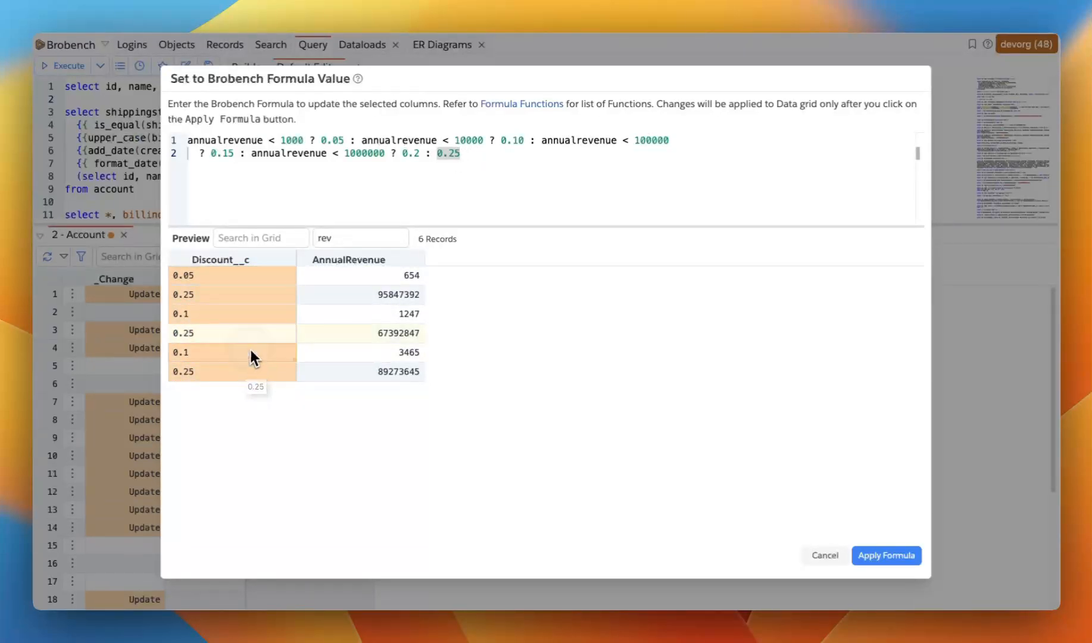
click(250, 316)
drag(351, 287, 375, 362)
click(376, 335)
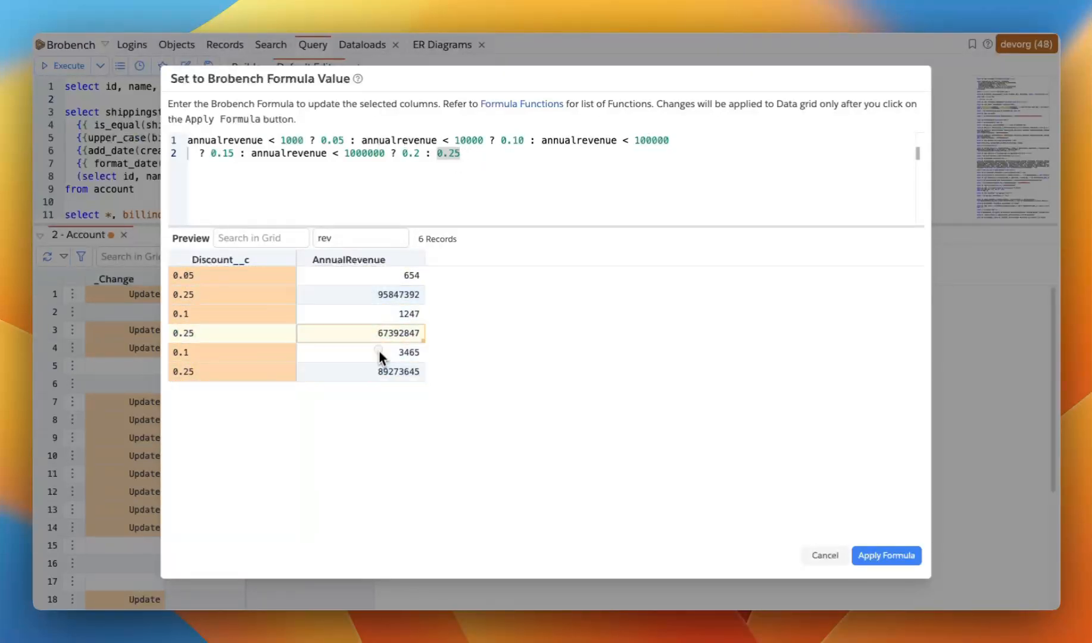
click(380, 315)
click(378, 276)
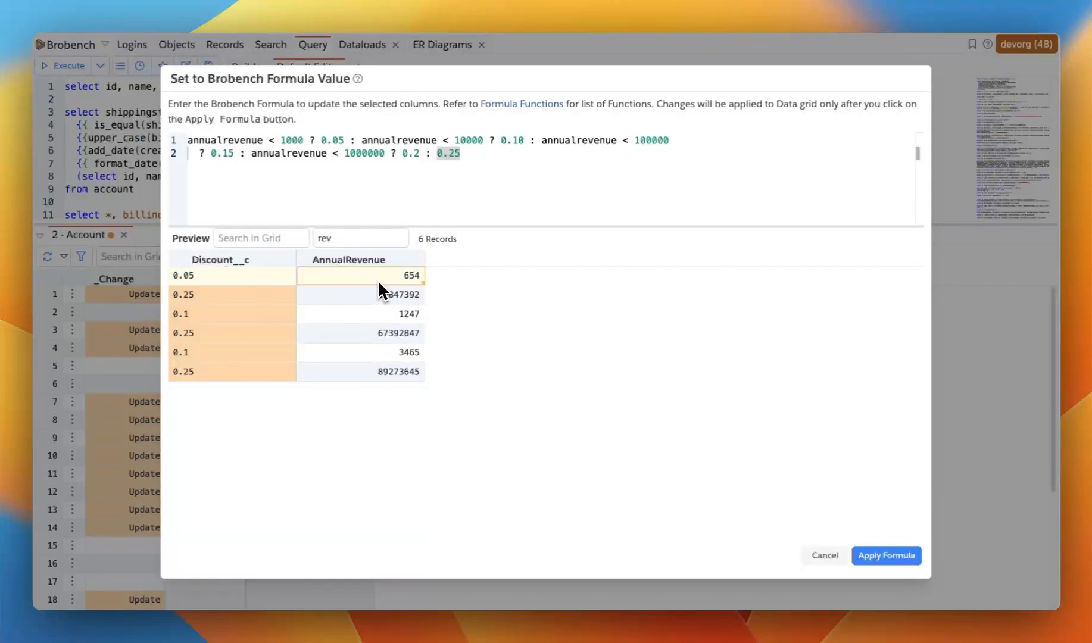
Replace the Discount__c formula with map_value(billingstate, ['ca', 0.1, 'tx', 0.2], 0.3).
click(397, 180)
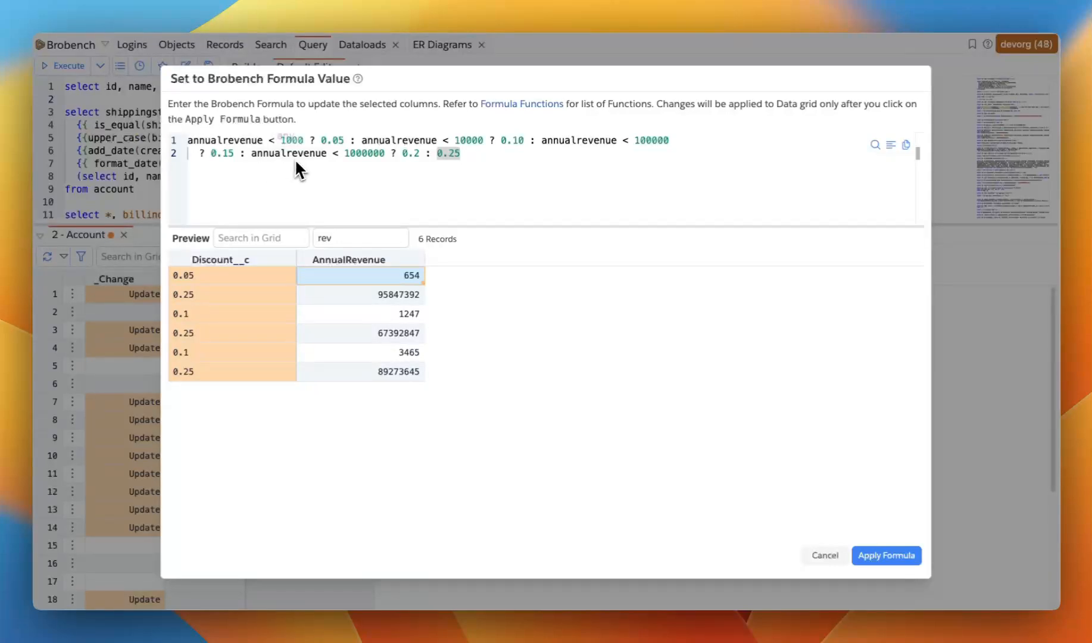
key(ctrl+a)
text(map_value(billingstate, ['ca', 0.1, 'tx', 0.2], 0.3))
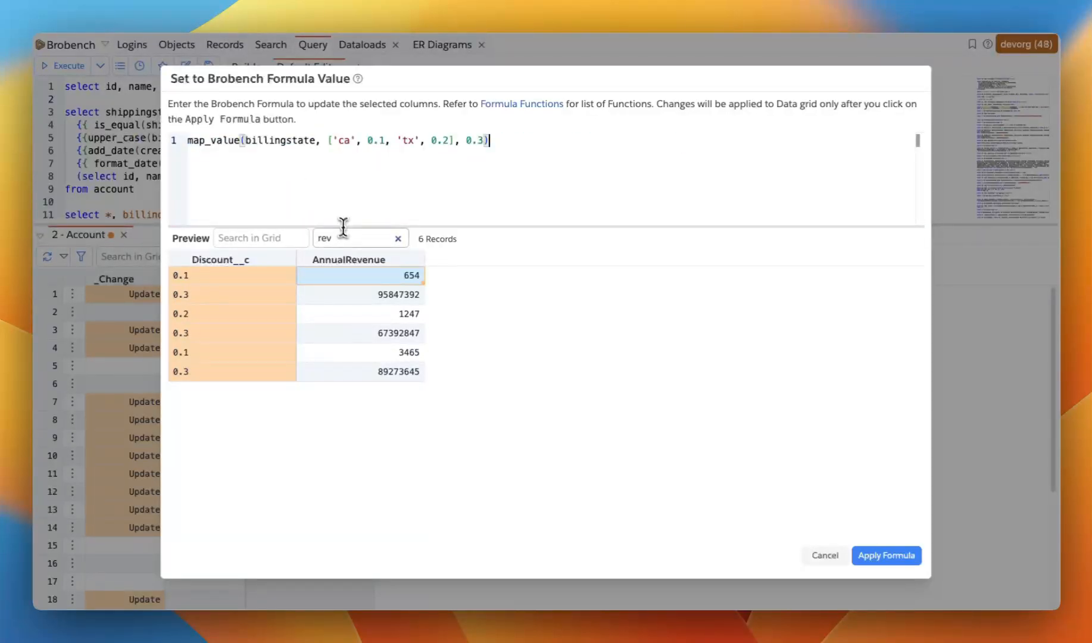
Filter the preview columns by 'rev,state' and check the BillingState values against the mapped discounts.
click(345, 238)
text(,state)
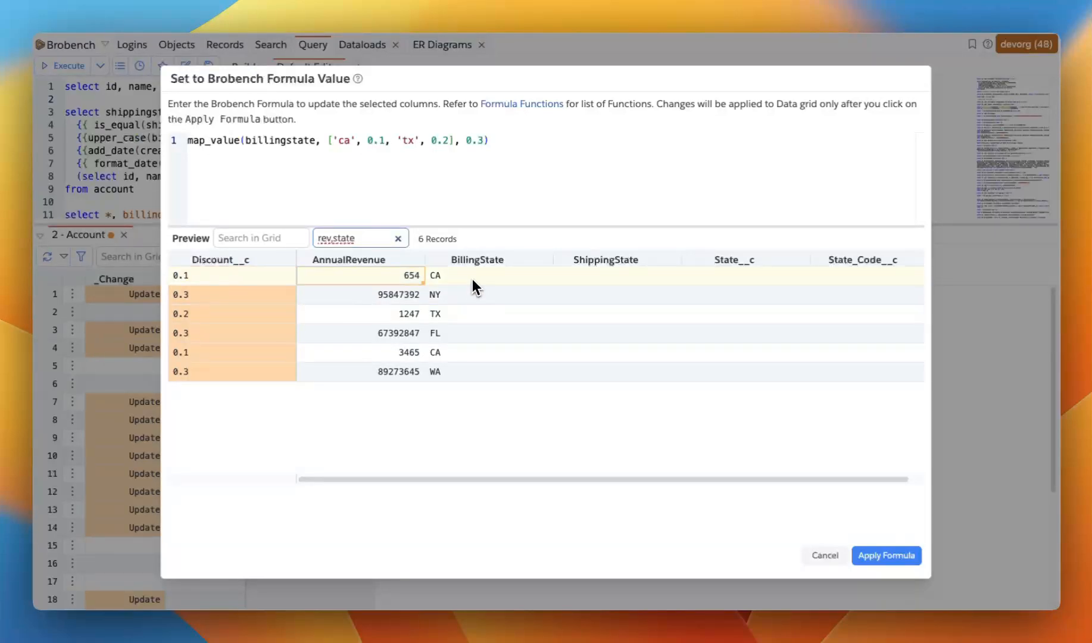
drag(470, 278, 466, 375)
click(469, 338)
click(469, 313)
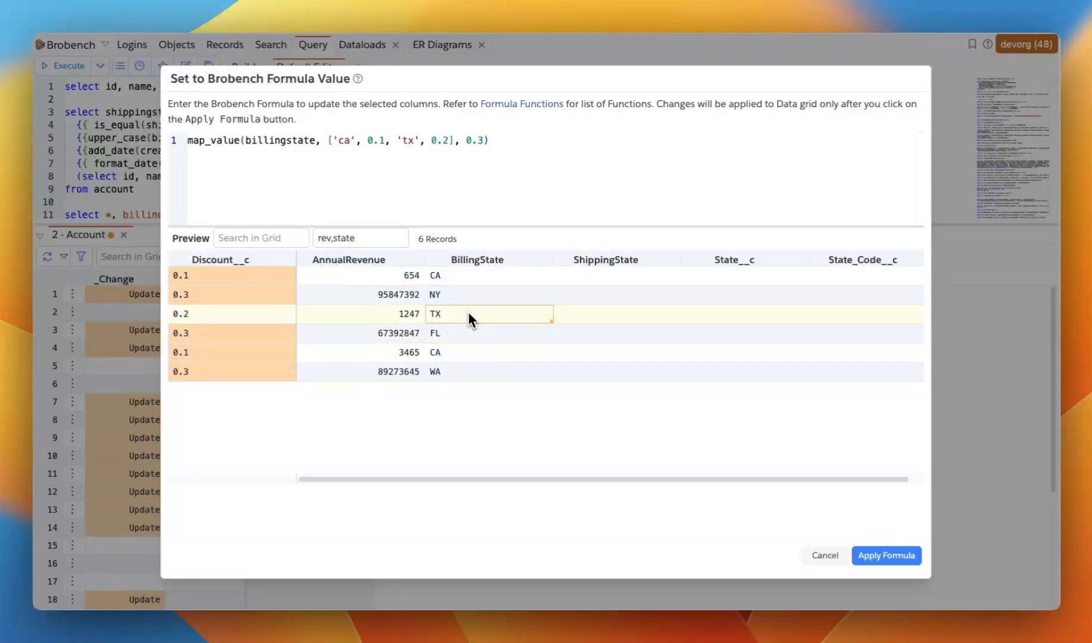
click(366, 176)
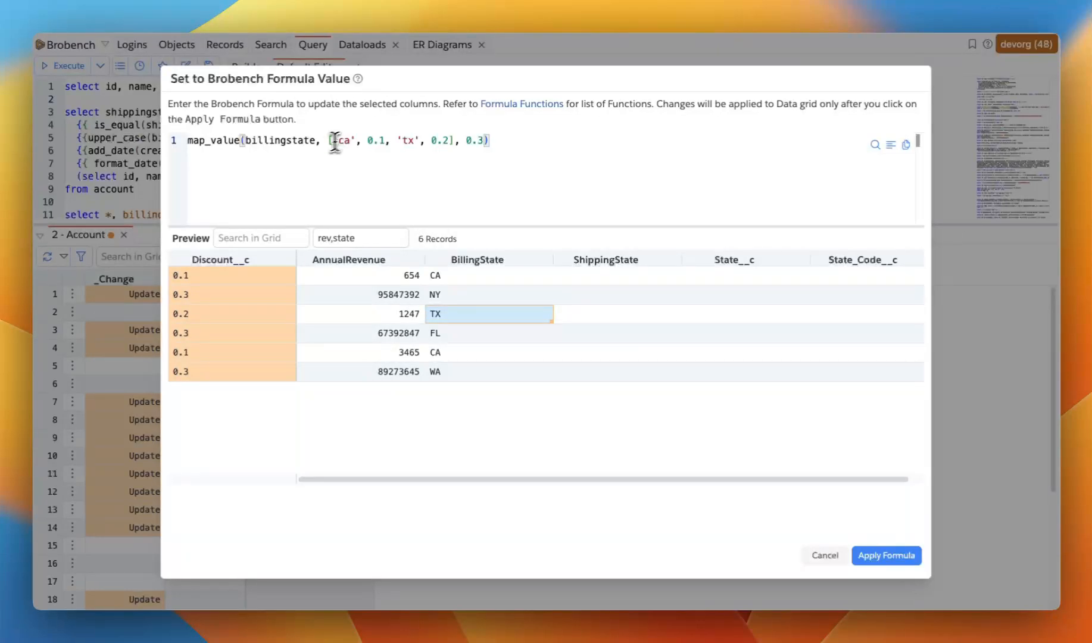
Switch to the Datasert Help formula functions page and look up the map_value documentation.
double_click(219, 141)
key(super+c)
click(915, 7)
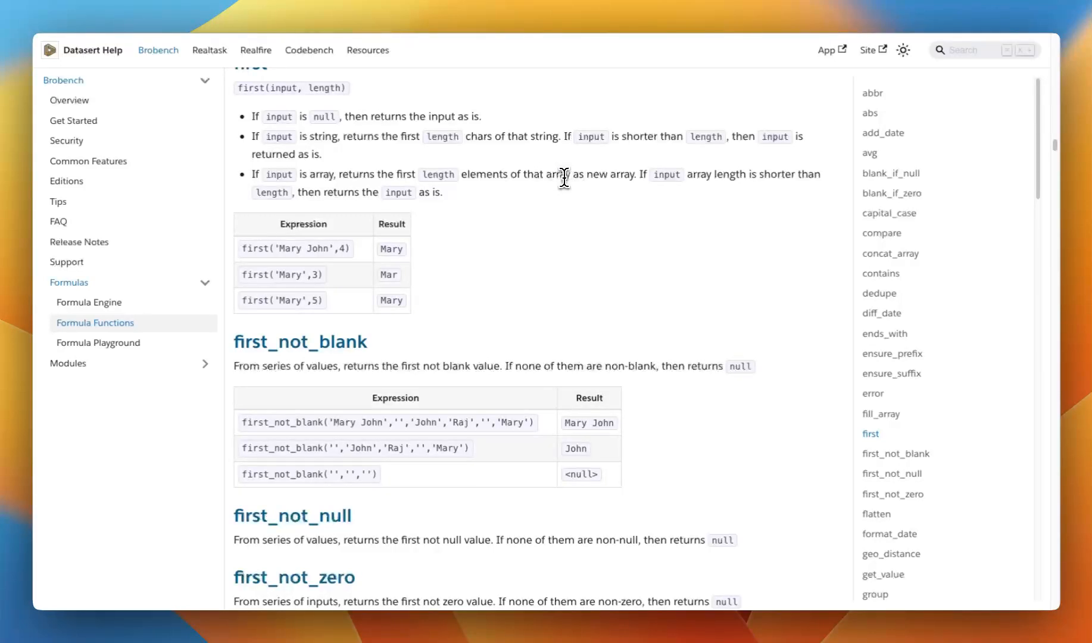
key(super+f)
key(super+v)
scroll(524, 179, down, 1)
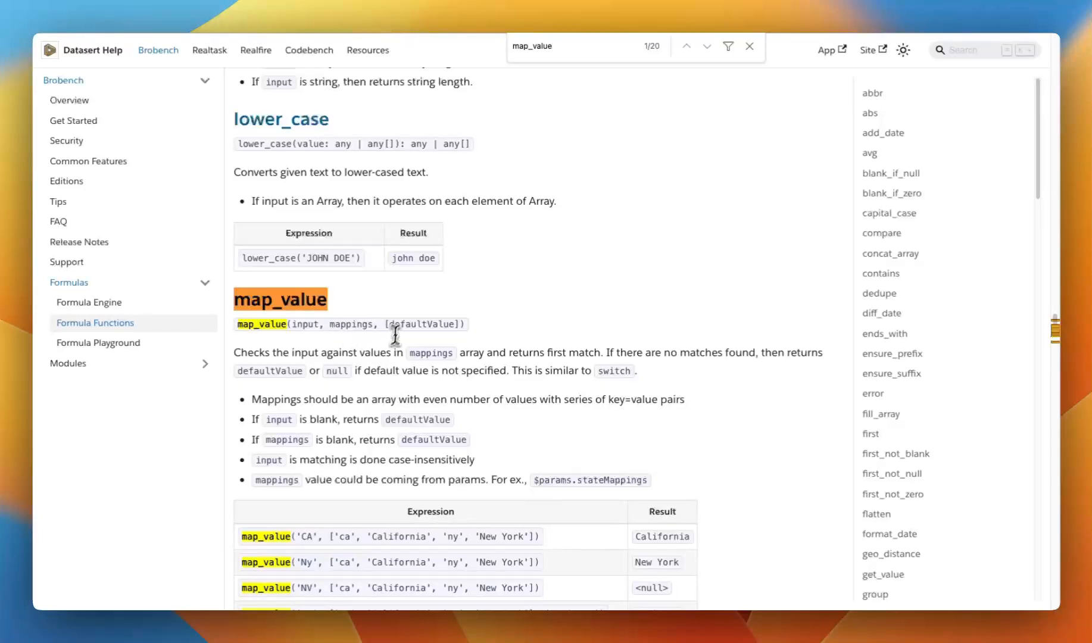
scroll(390, 322, down, 1)
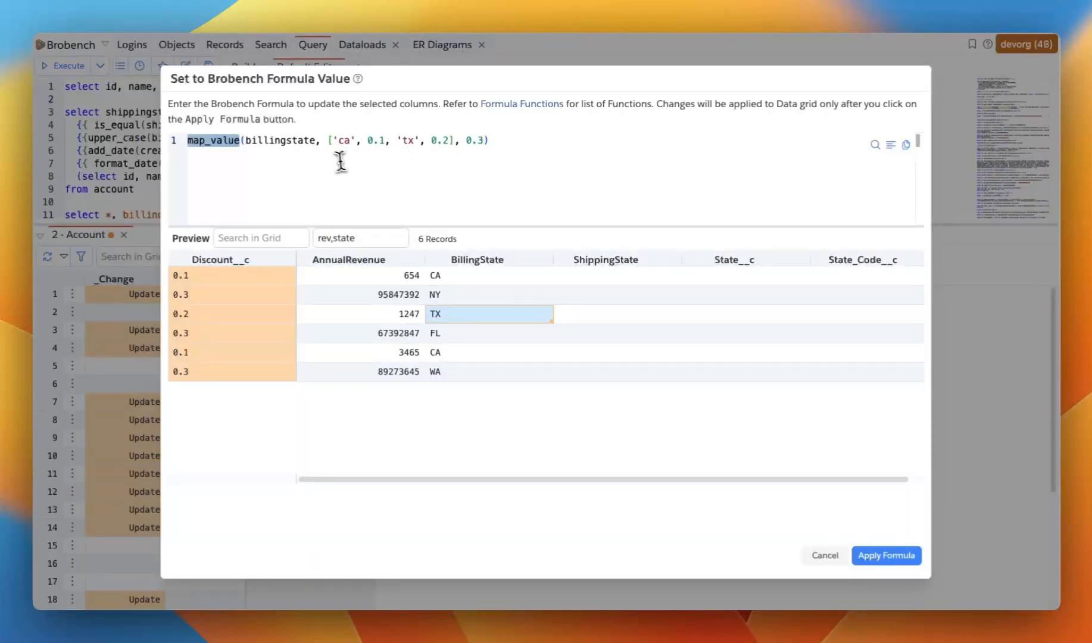
Back in Brobench, review the map_value state mappings and default against the previewed Discount__c values.
click(337, 143)
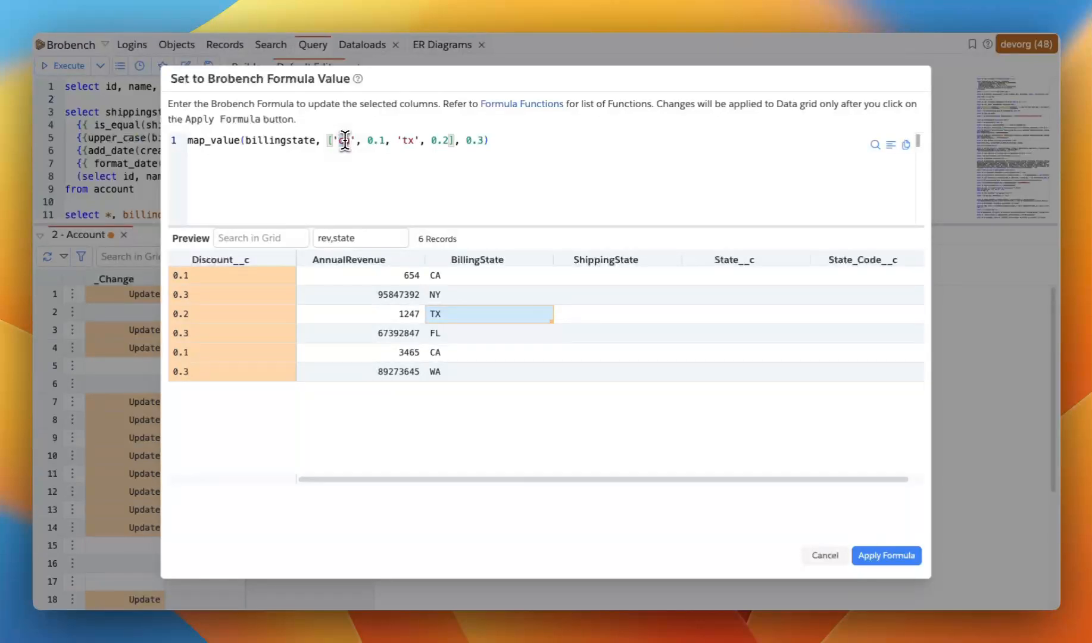
click(384, 141)
click(481, 141)
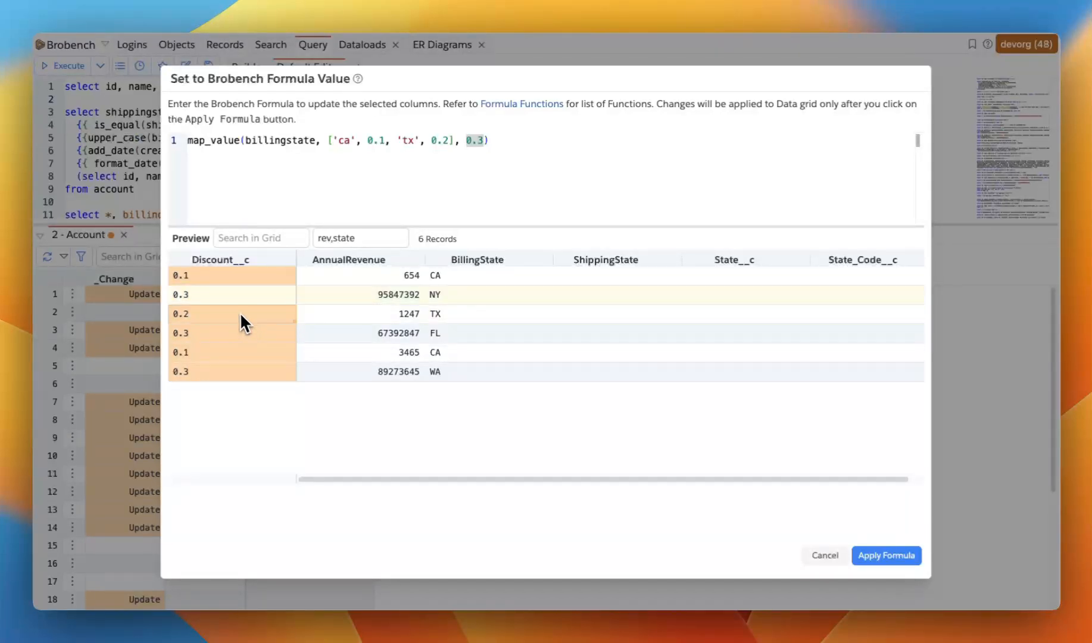
click(222, 365)
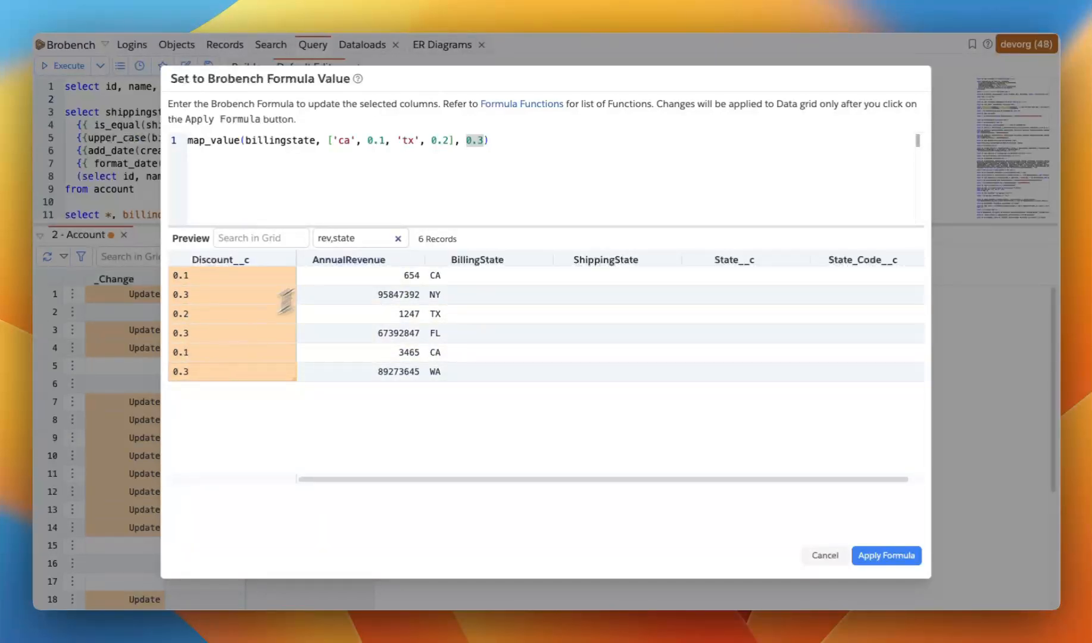
click(355, 203)
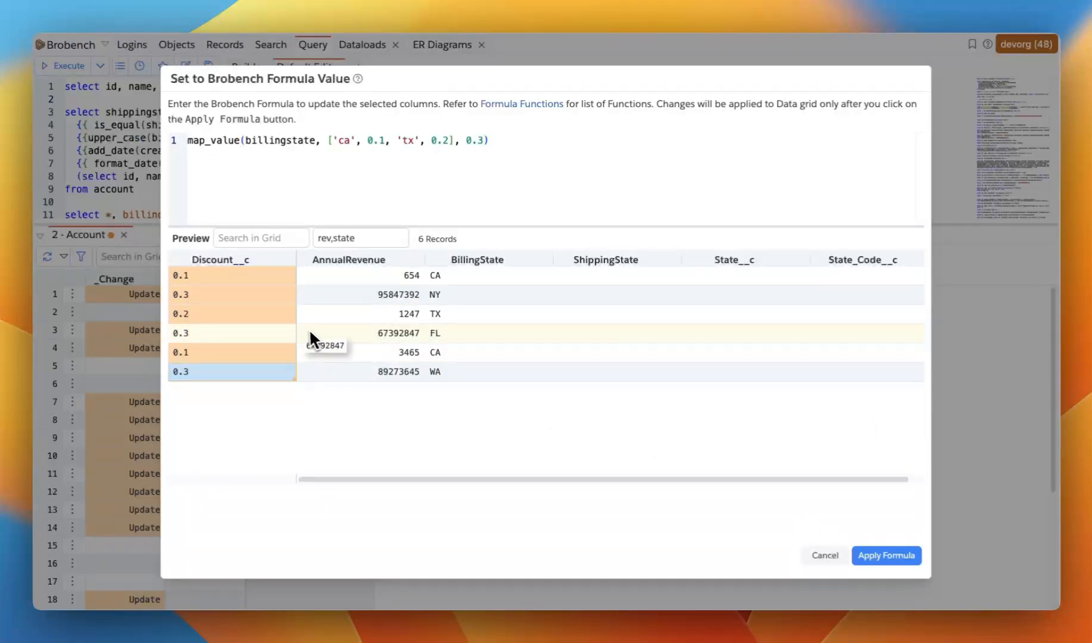
Apply the map_value formula to the six selected records and check their Discount__c cells in the Account grid.
click(500, 164)
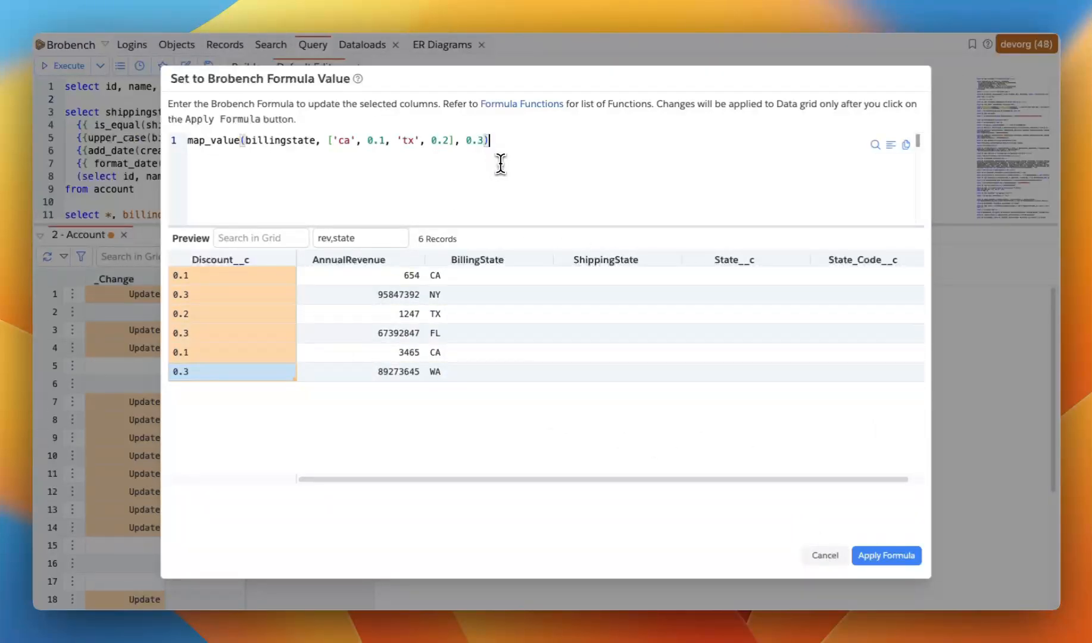
click(890, 557)
click(311, 405)
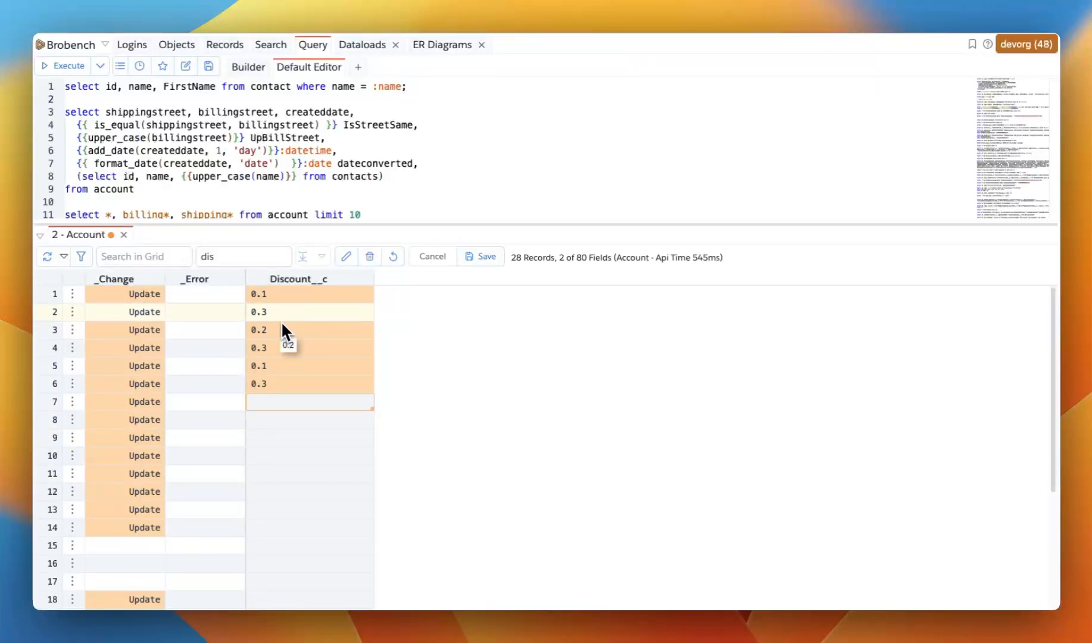
drag(279, 305, 316, 367)
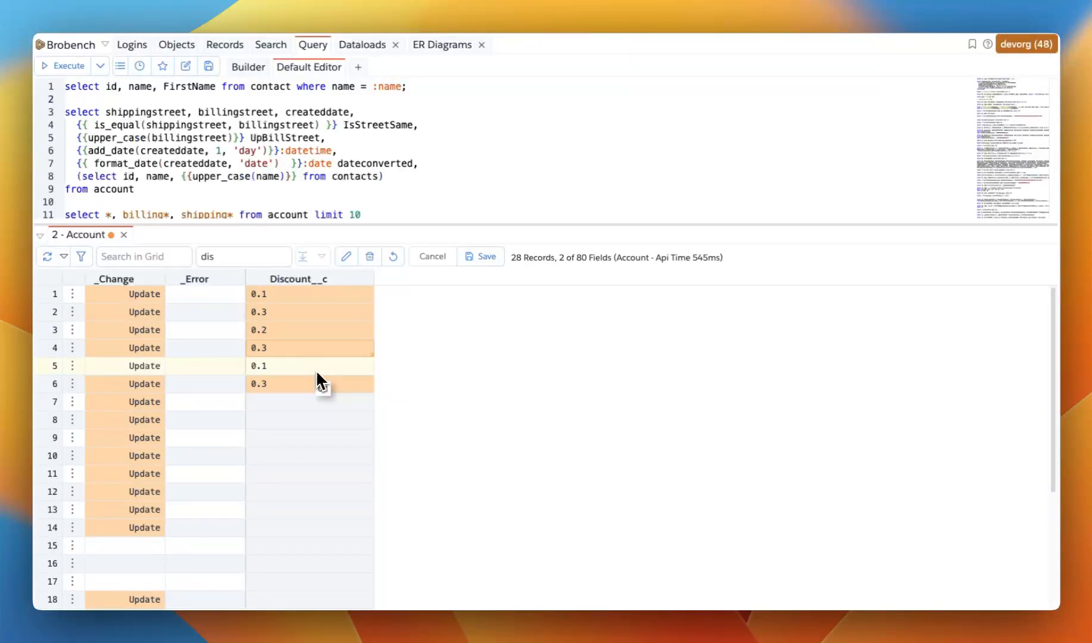
Open the Brobench formula editor for the entire Discount__c column, starting from a single cell in it.
drag(322, 424, 317, 456)
right_click(314, 420)
click(294, 421)
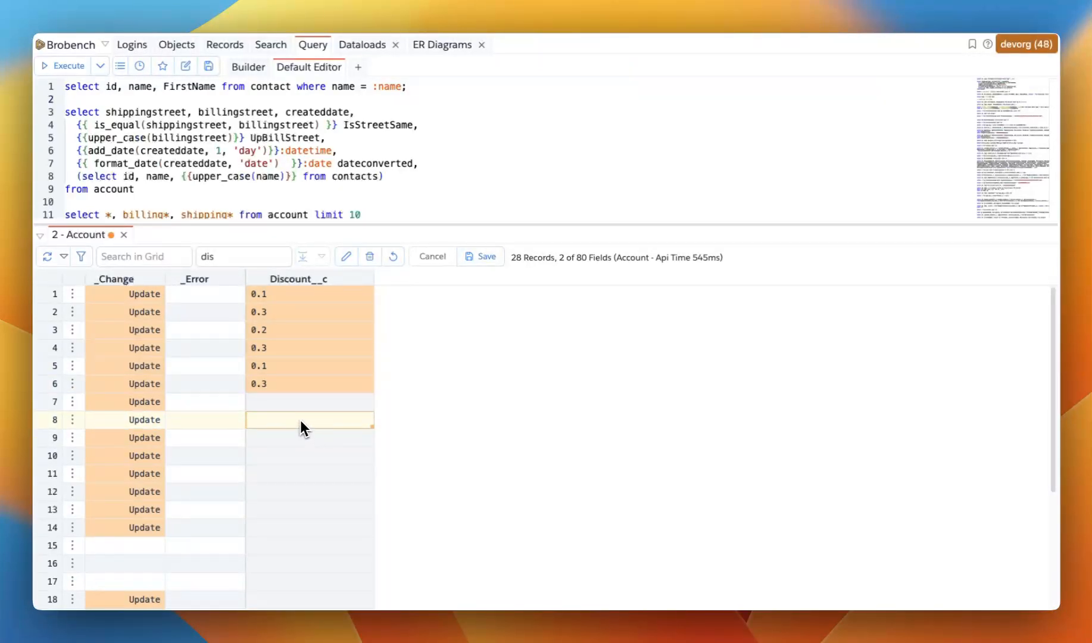
right_click(301, 422)
click(287, 419)
right_click(287, 419)
mouse_move(332, 384)
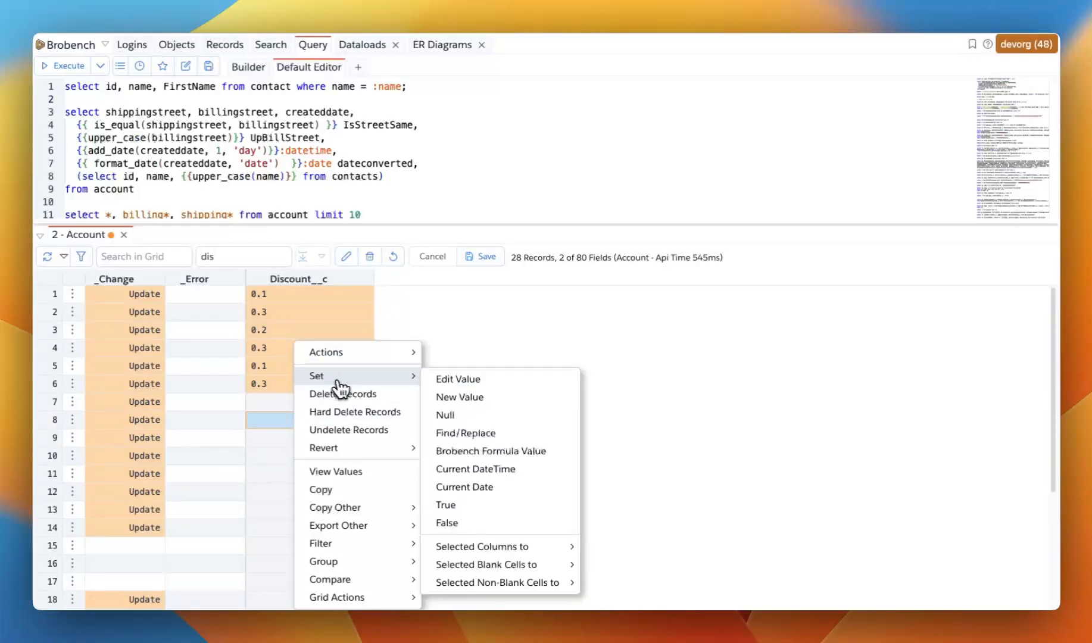
mouse_move(467, 548)
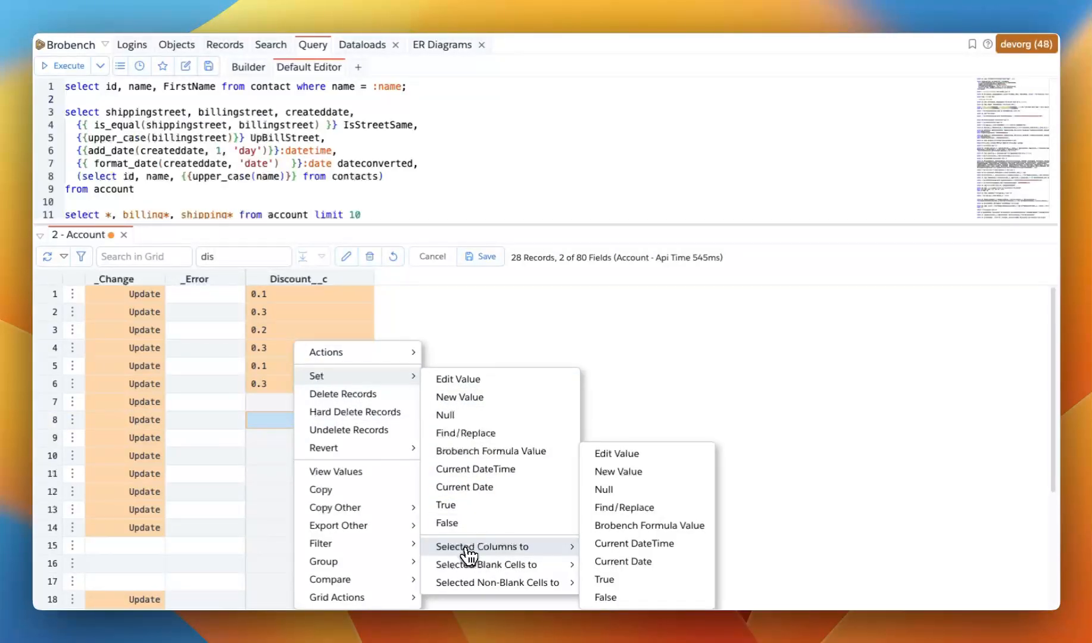
click(629, 528)
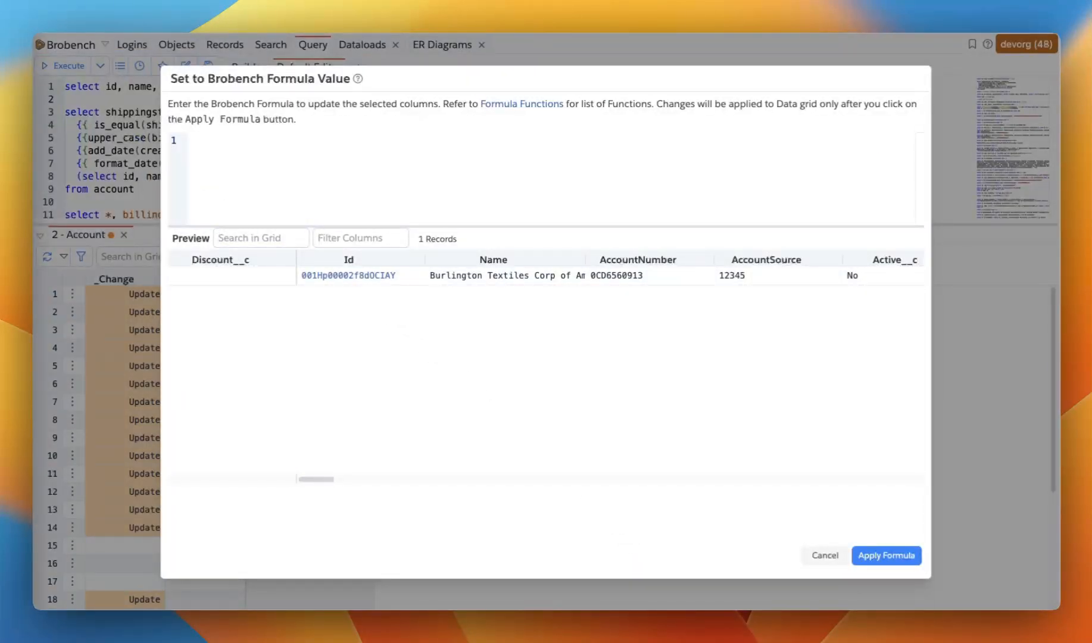
Enter map_value(billingstate, ['ca', 0.1, 'tx', 0.2], 0.3) and apply it to the whole Discount__c column.
click(329, 161)
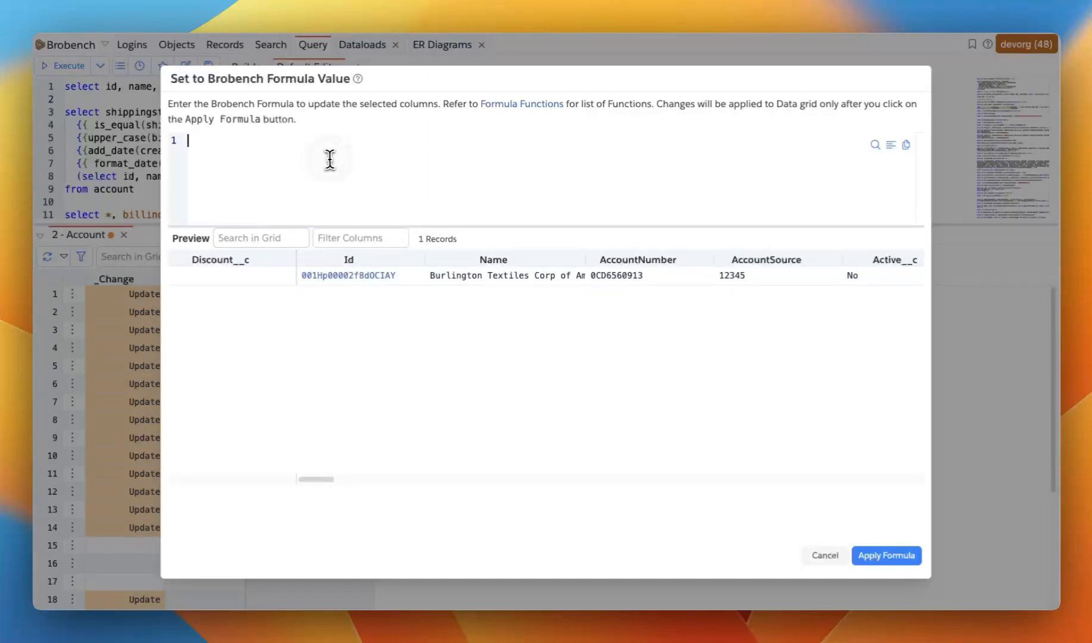
text(map_value(billingstate, ['ca', 0.1, 'tx', 0.2], 0.3))
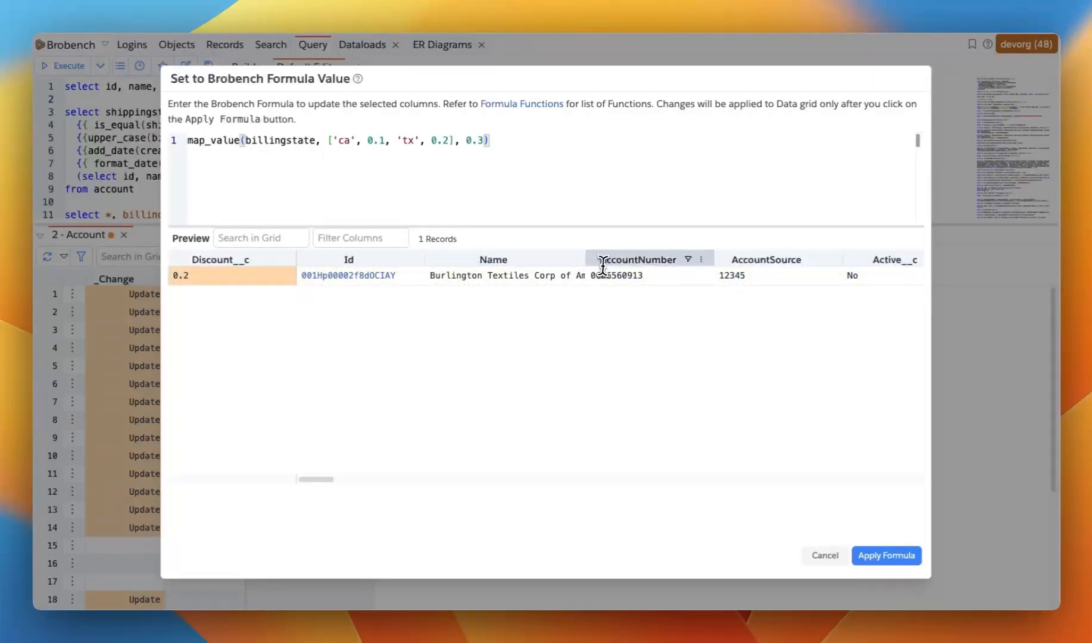
click(888, 556)
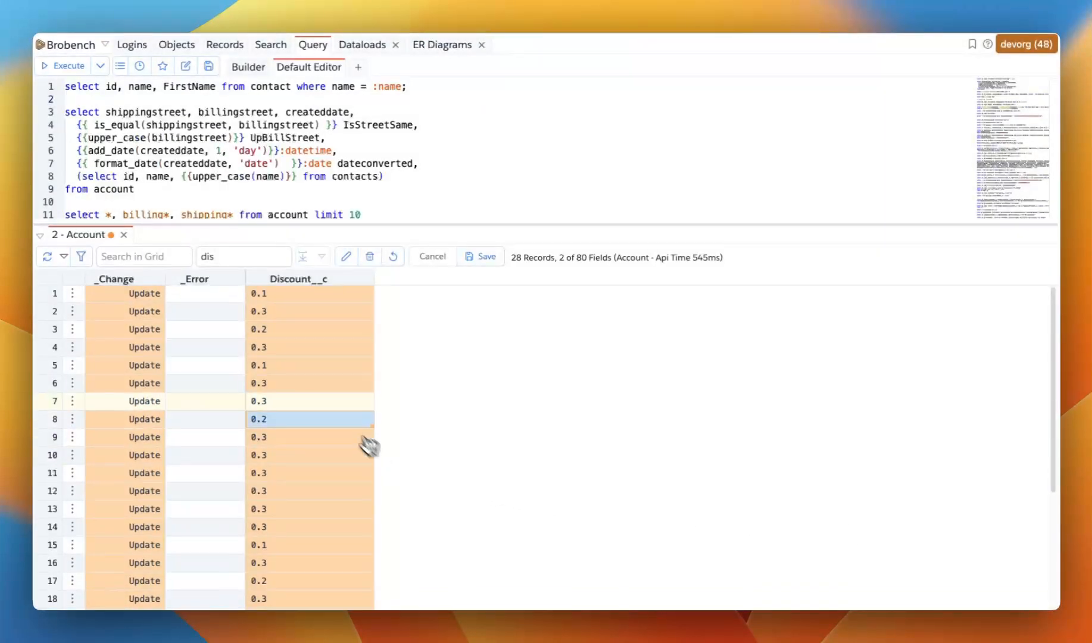
Review the updated Discount__c column, filtering the grid's columns by 'dis,city' to show the city fields beside it.
scroll(342, 417, down, 3)
scroll(343, 414, up, 3)
click(342, 417)
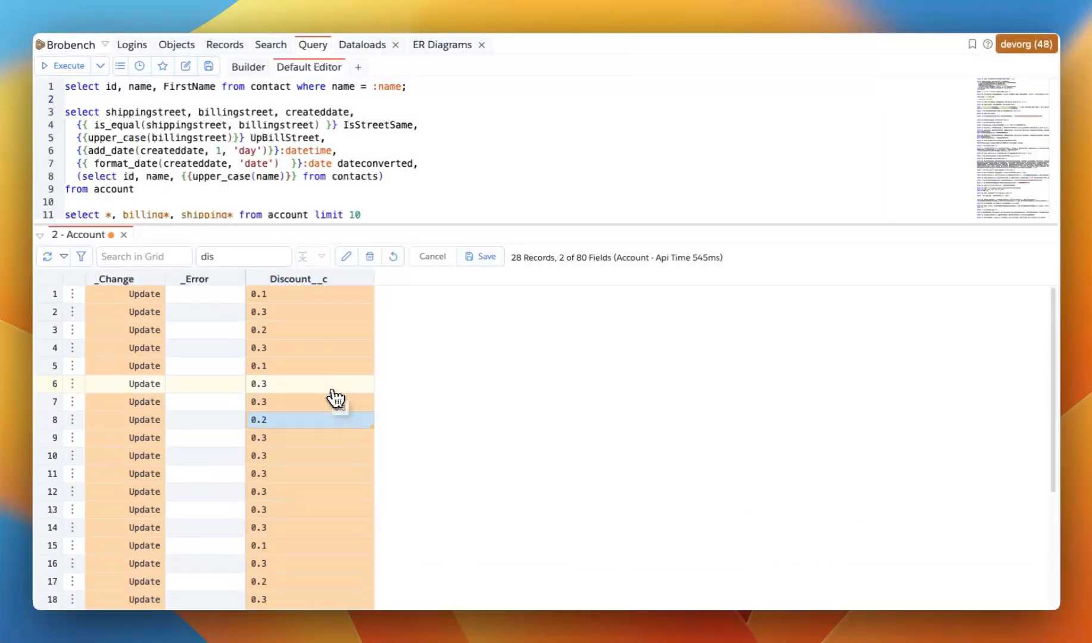
click(245, 257)
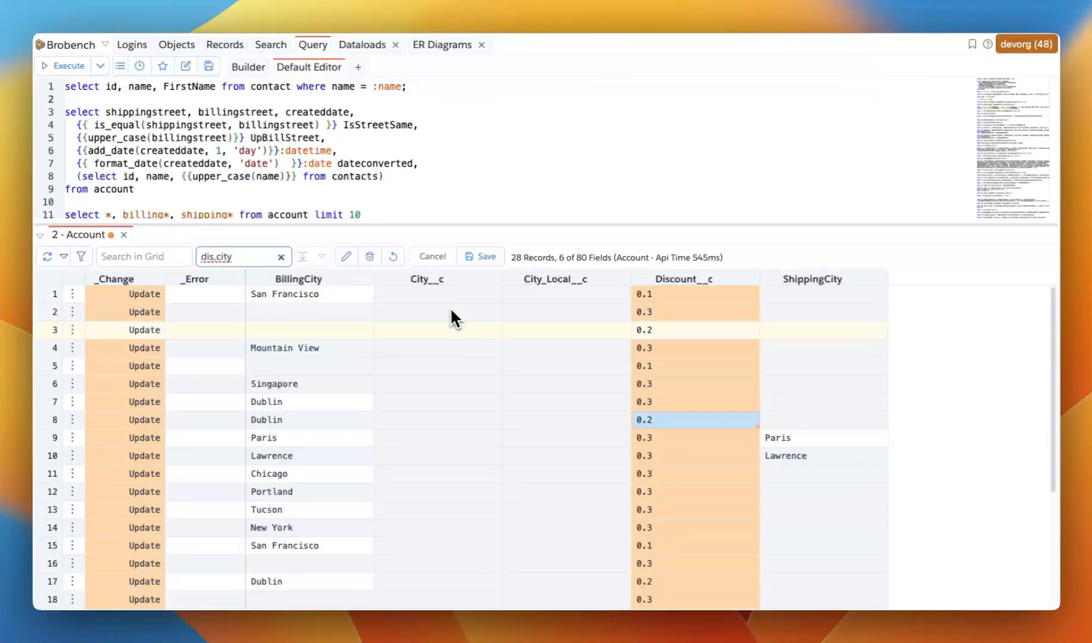
scroll(361, 398, down, 5)
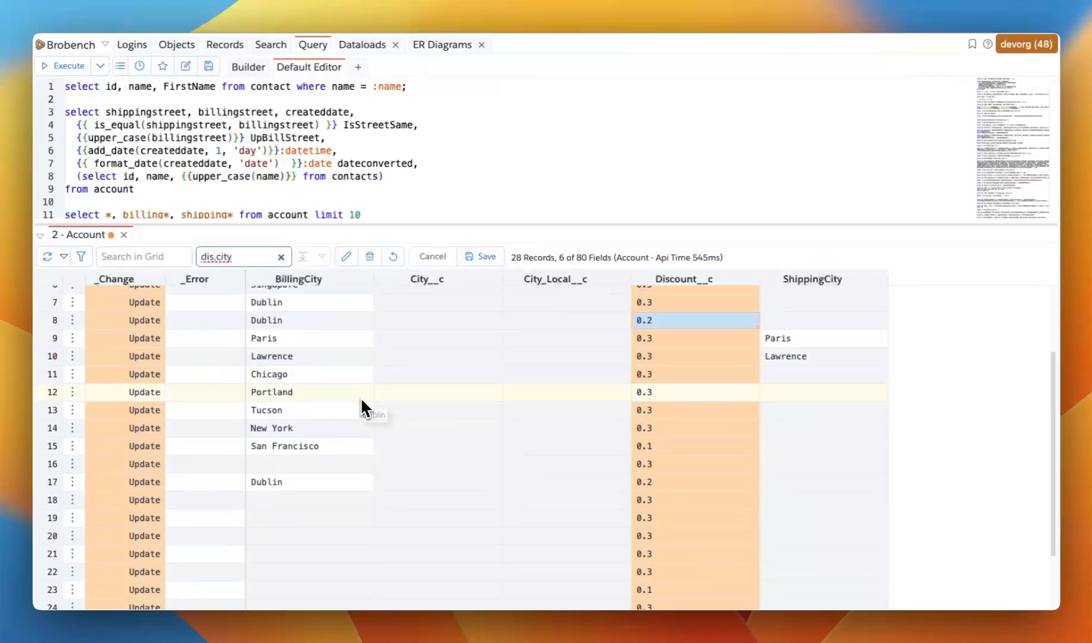
Filter the grid's columns by 'dis,state' and sort by BillingState to check the Discount__c values of the CA and TX rows.
scroll(361, 405, down, 1)
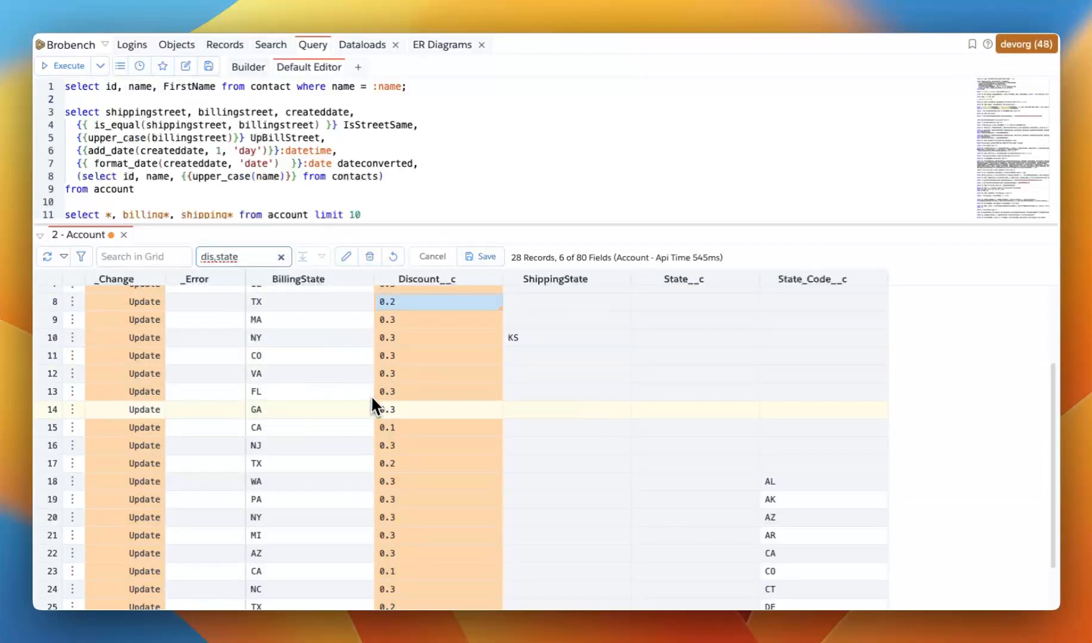
scroll(310, 381, up, 4)
click(298, 279)
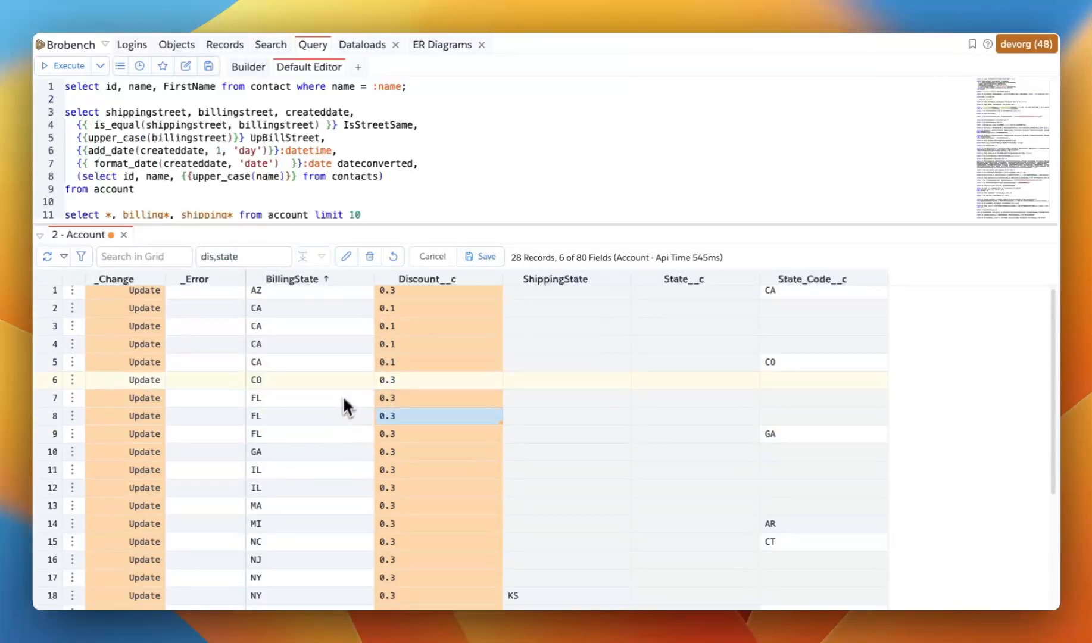
scroll(349, 388, down, 5)
drag(333, 494, 390, 542)
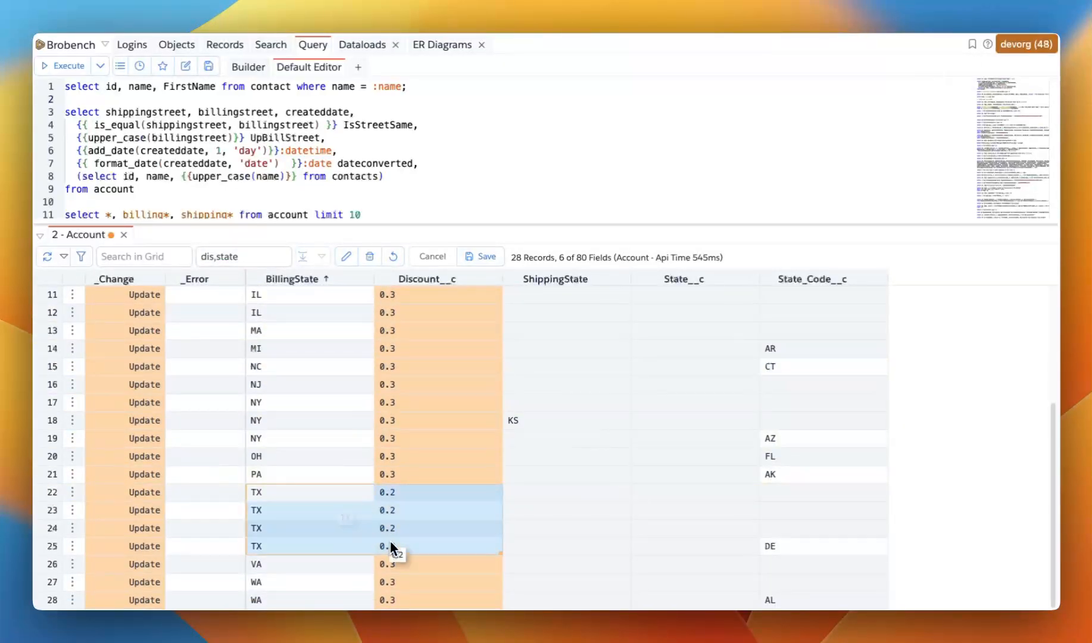
scroll(391, 524, up, 5)
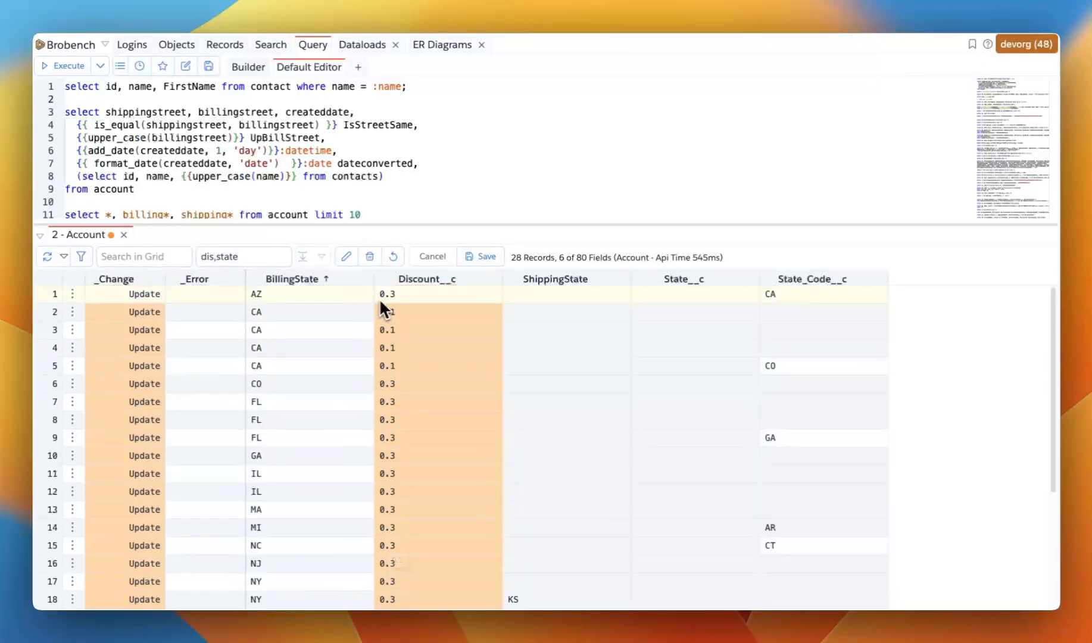
Sort the Account grid by Discount__c in ascending order and compare each discount tier with its BillingState values.
click(420, 280)
scroll(416, 334, down, 5)
scroll(387, 375, up, 5)
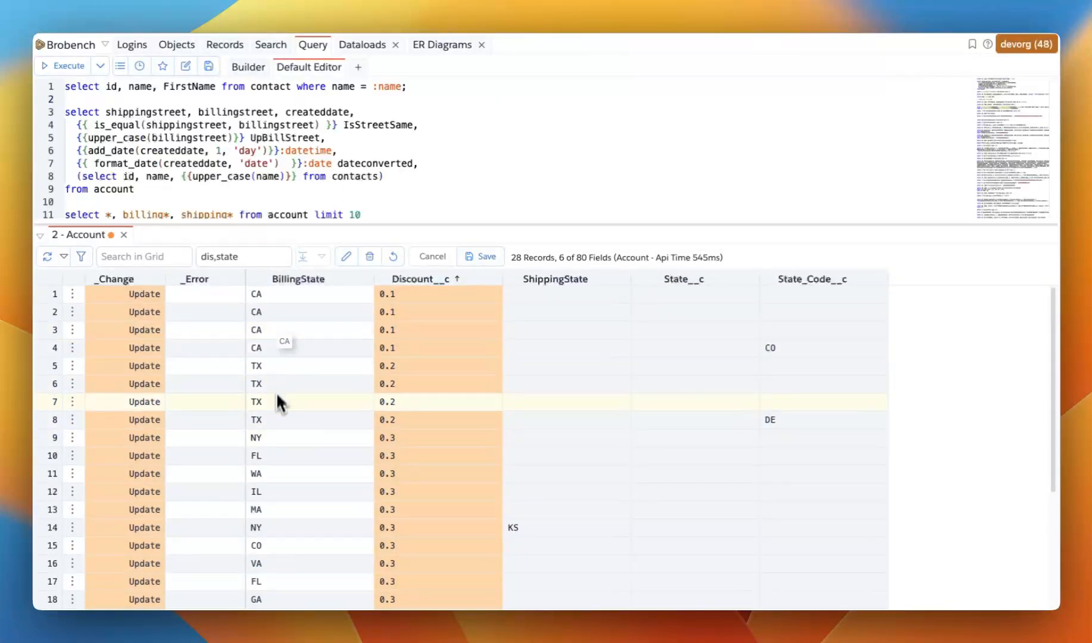
scroll(269, 491, down, 5)
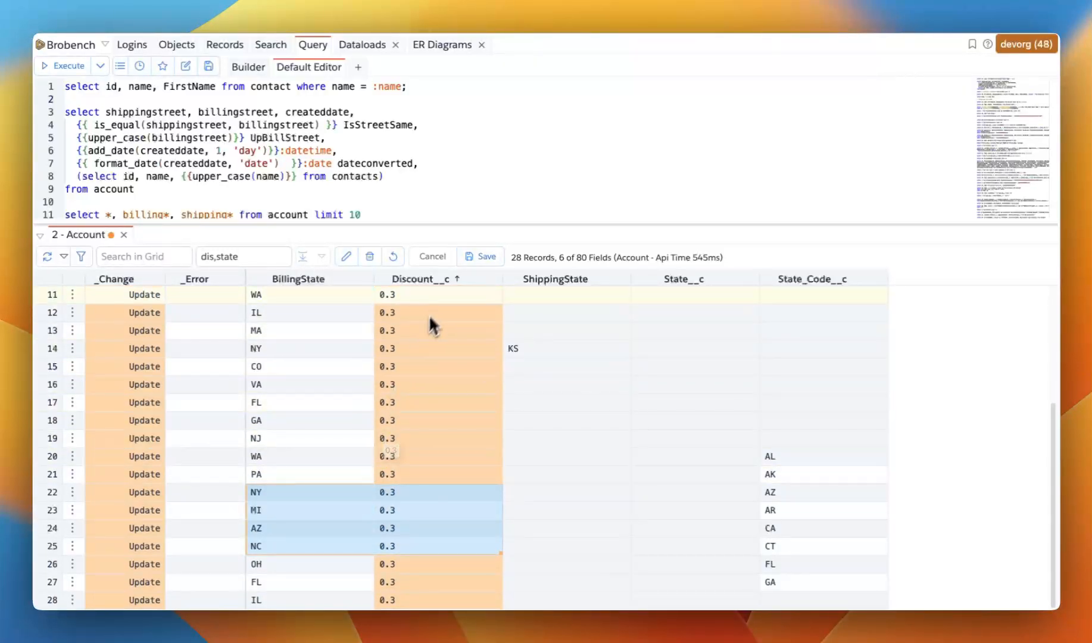
Save the pending Discount__c updates for all Account records and confirm the save.
click(480, 257)
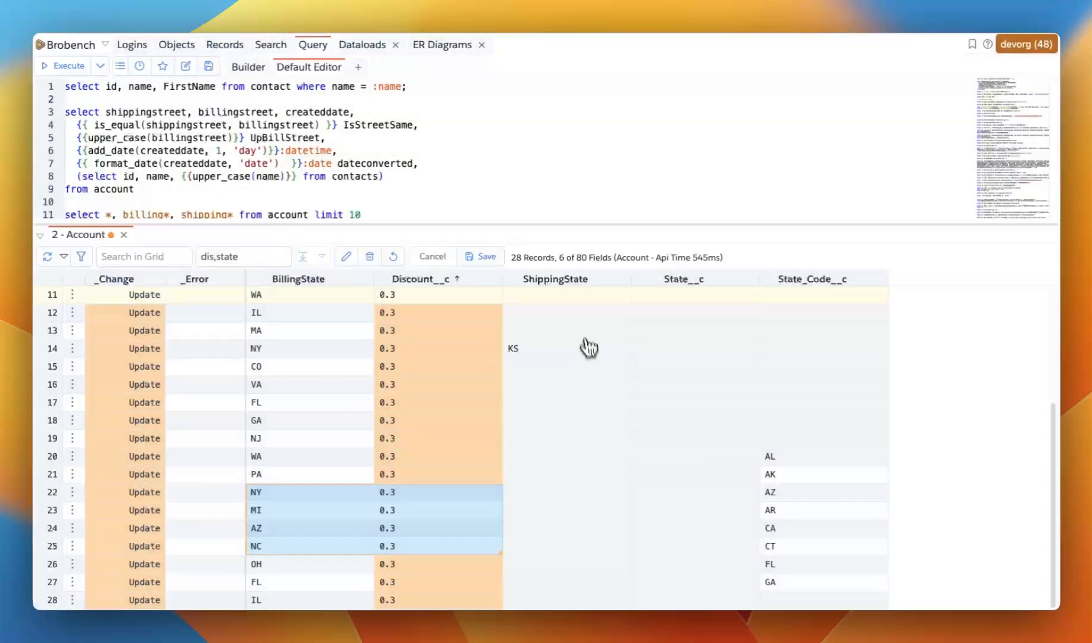
click(587, 352)
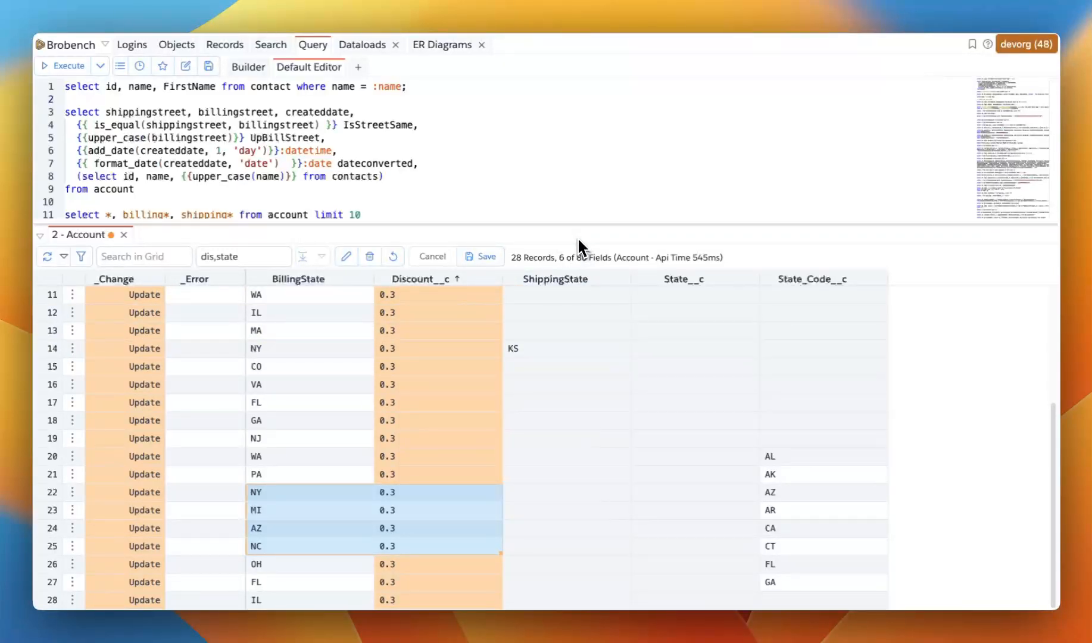
click(488, 260)
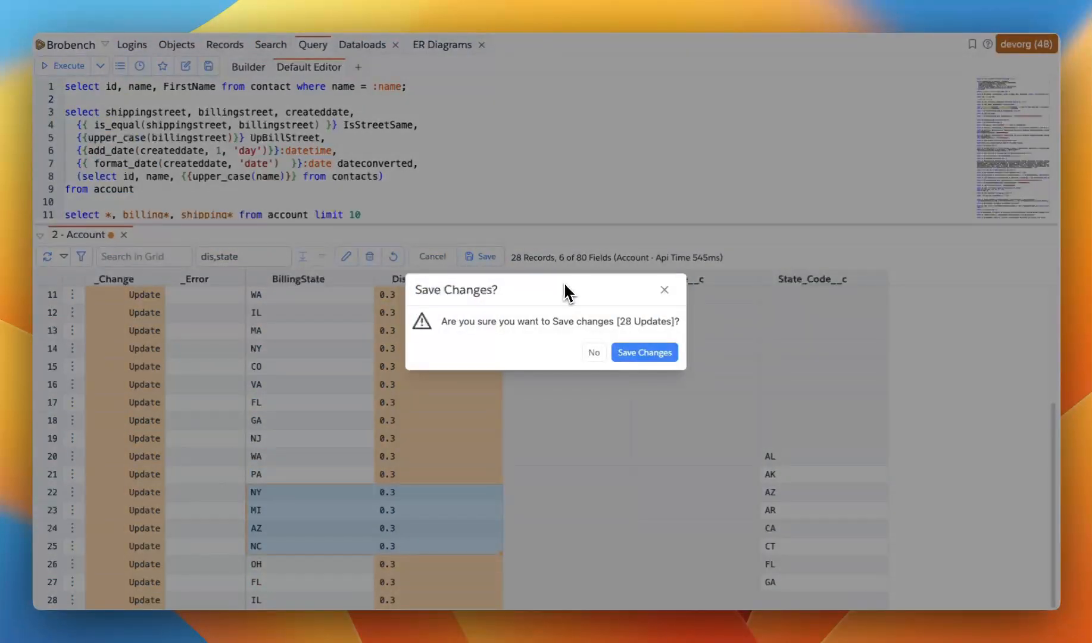
drag(565, 292, 447, 312)
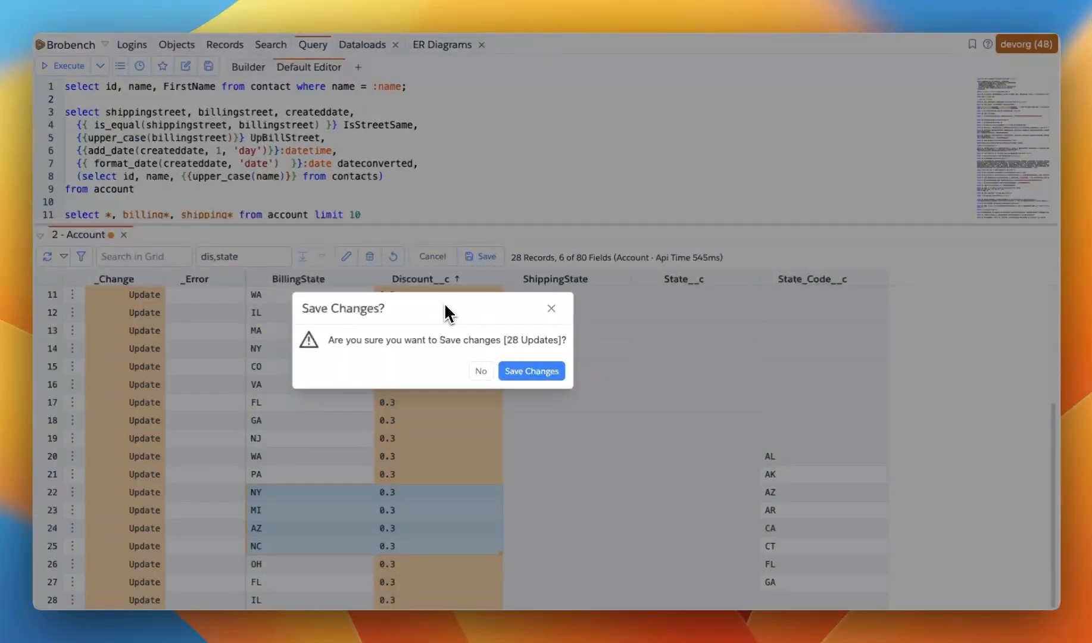
click(522, 373)
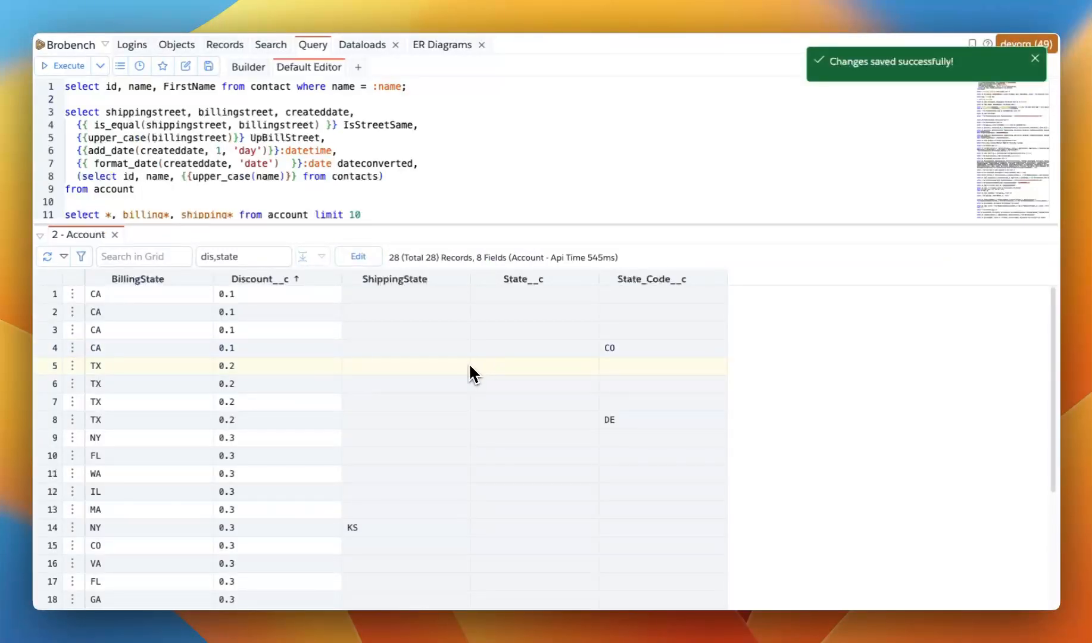
Review the saved Discount__c values beside BillingState in the Account grid.
scroll(469, 363, down, 5)
scroll(294, 348, up, 5)
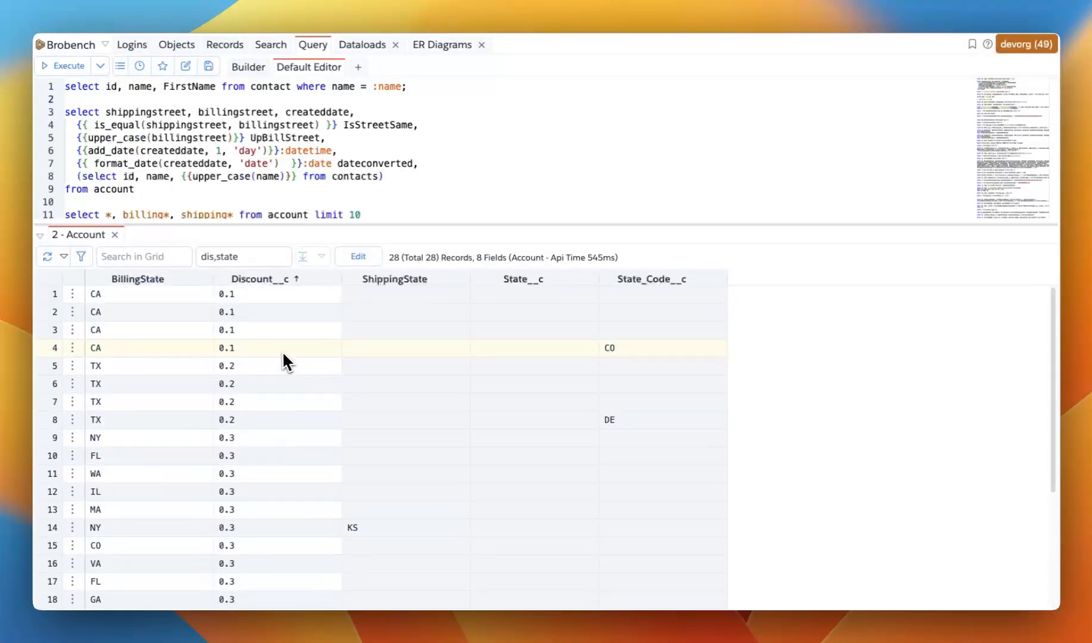
click(283, 355)
Try to filter the saved results' columns by 'acc', clear the filter and look through the rows.
drag(259, 256, 186, 255)
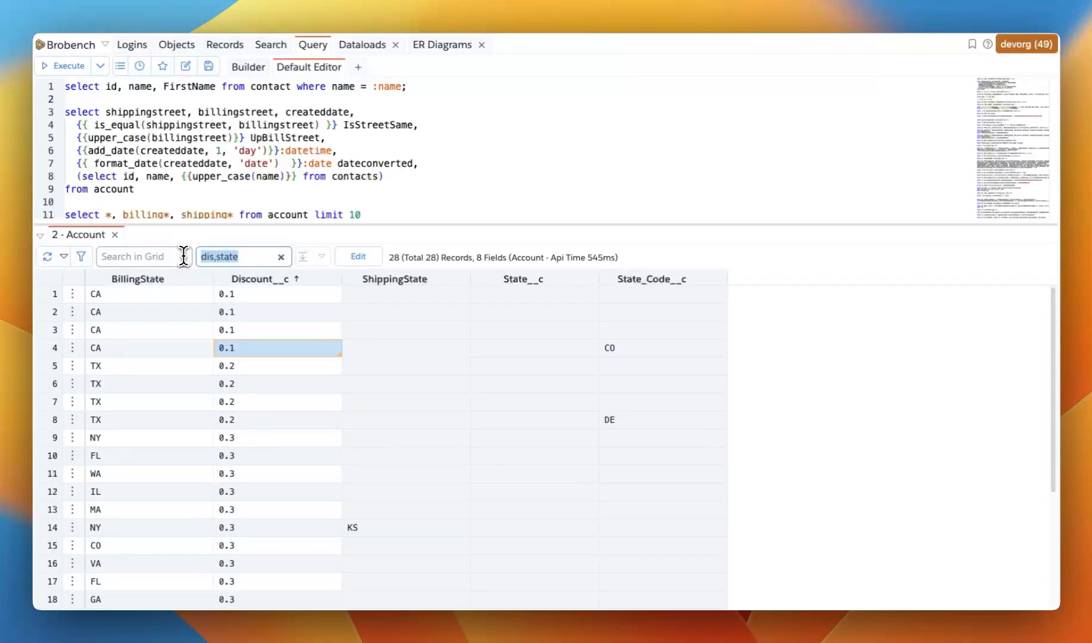
text(acc)
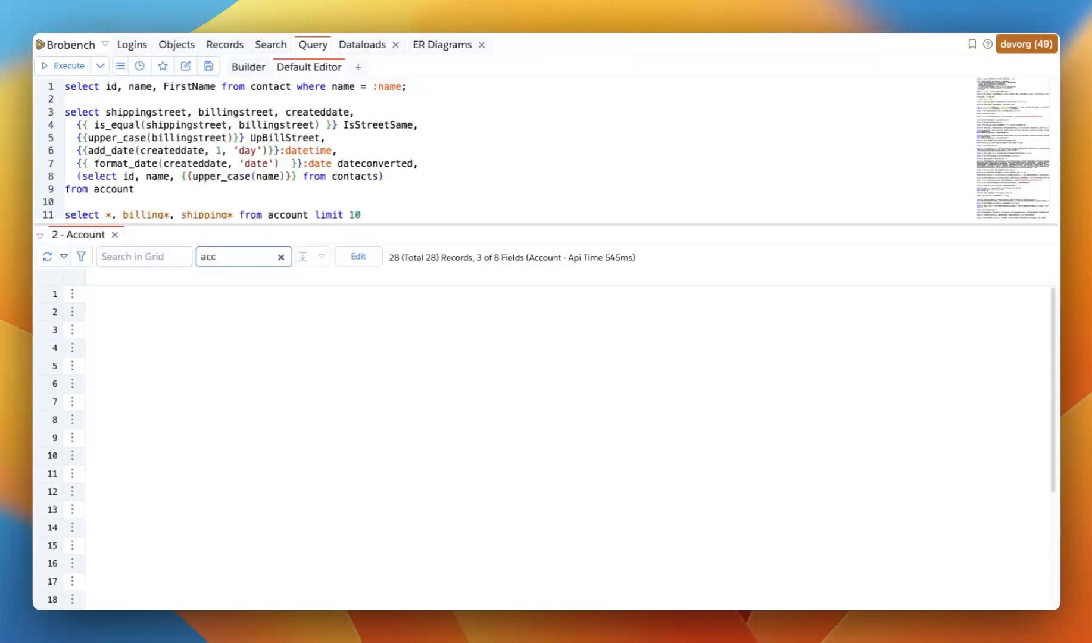
key(BackSpace)
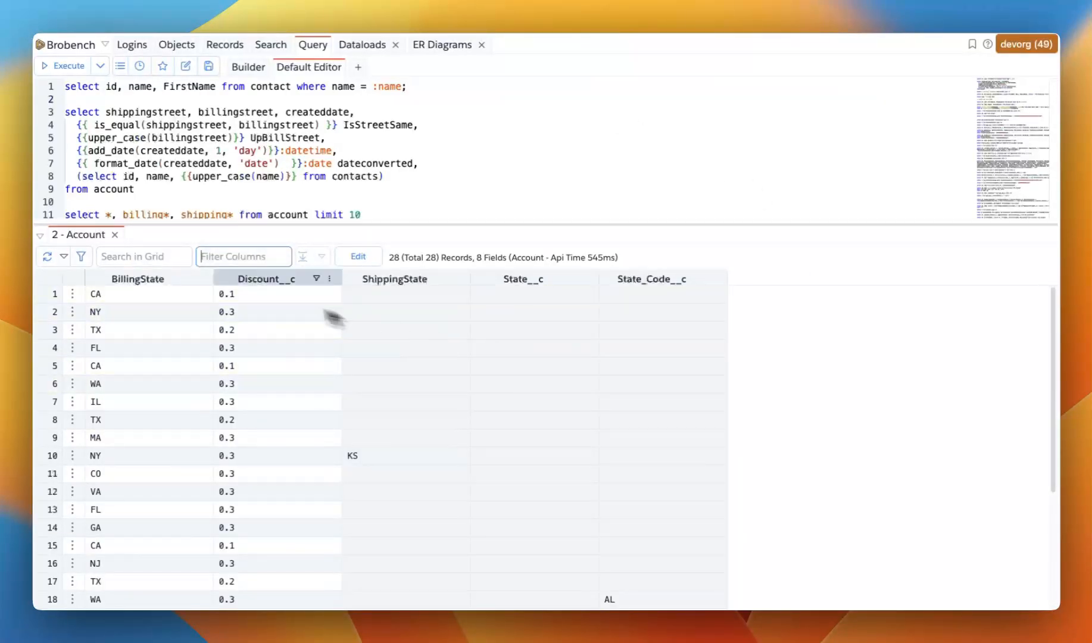
scroll(266, 363, down, 5)
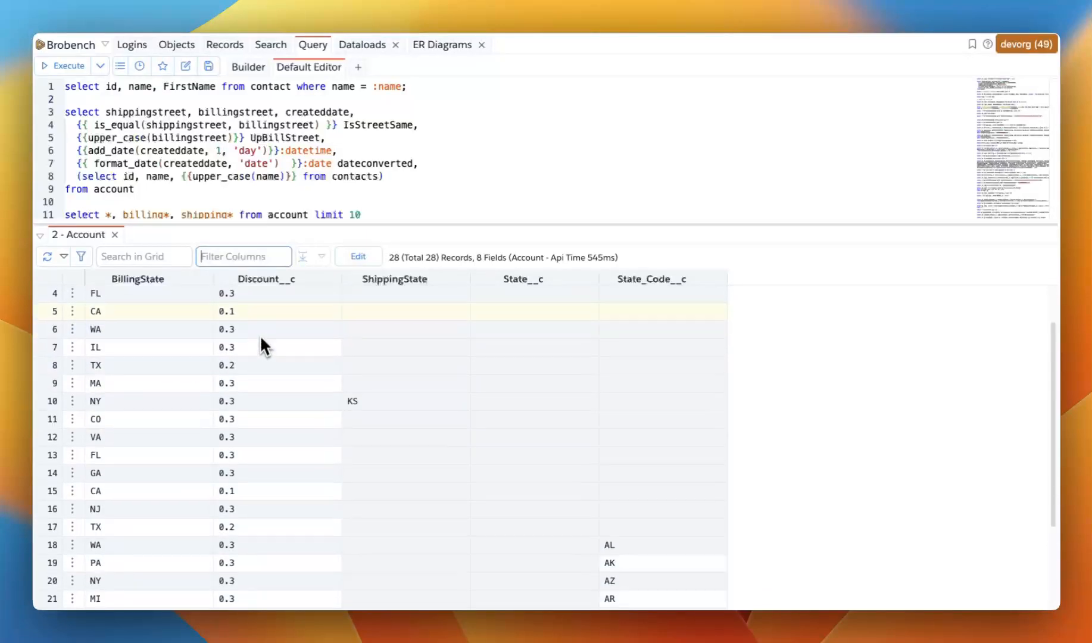
scroll(260, 318, up, 5)
scroll(260, 322, down, 5)
scroll(259, 321, up, 3)
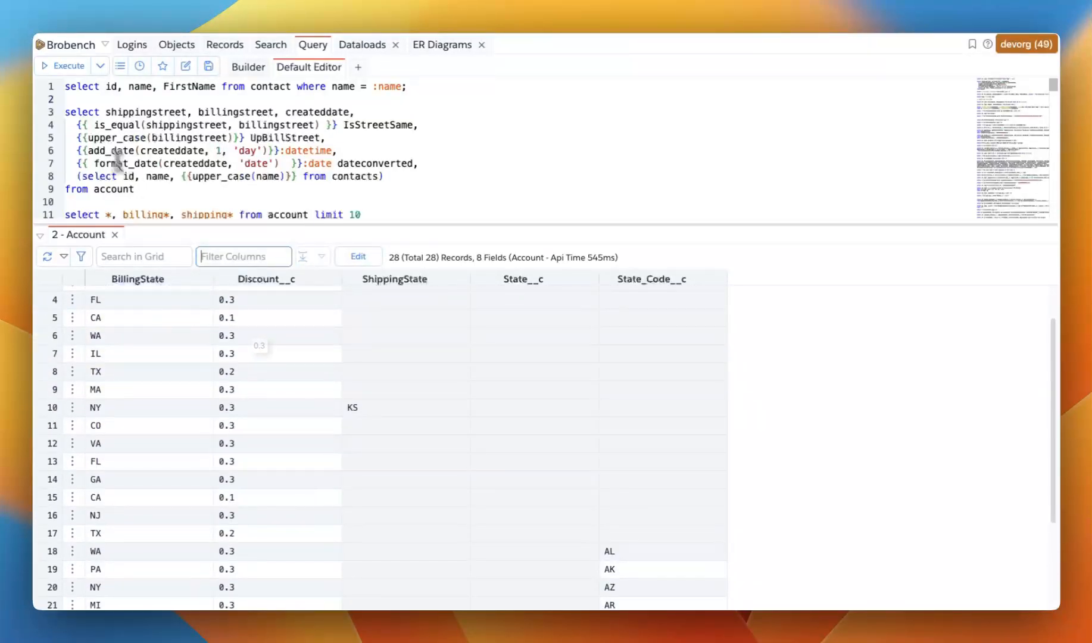
Rerun the Account query from the query history and filter the columns of its results by 'acc'.
click(139, 151)
scroll(143, 158, down, 5)
scroll(190, 162, up, 5)
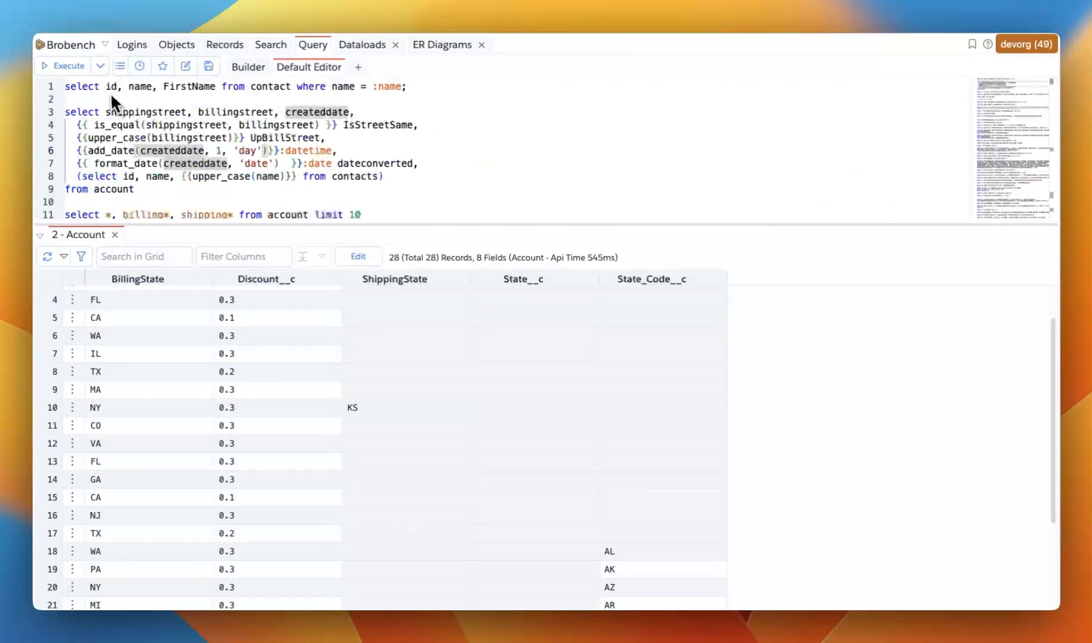
click(140, 65)
click(156, 113)
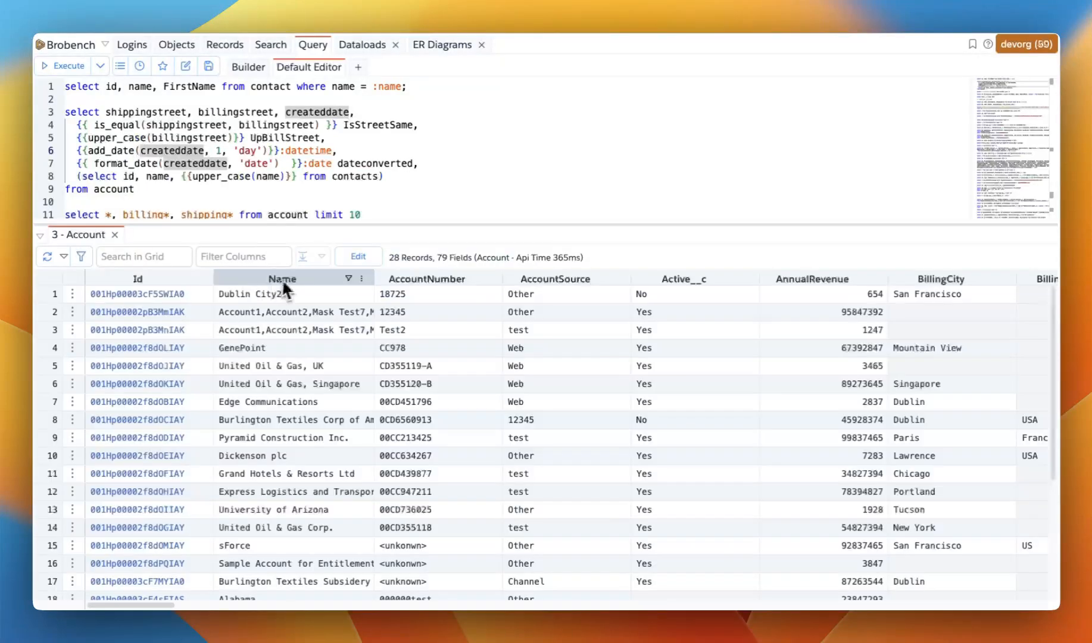
click(265, 257)
text(acc)
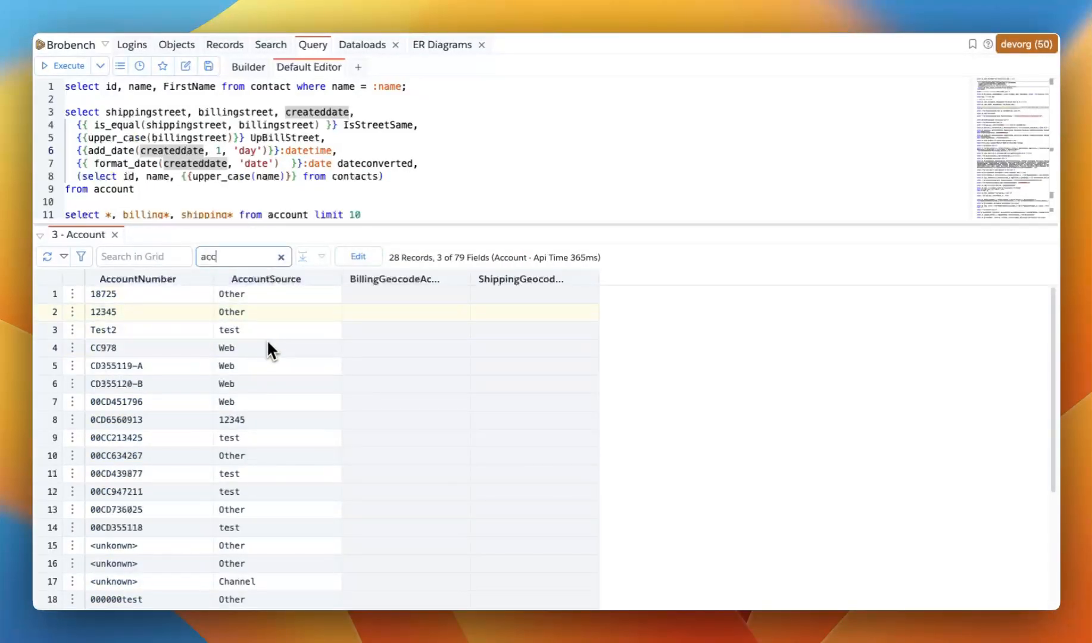
Examine the AccountNumber column of the new results, including its leading zeros and '<unkonwn>' entries.
click(166, 302)
drag(167, 309, 163, 539)
click(163, 538)
scroll(162, 451, down, 3)
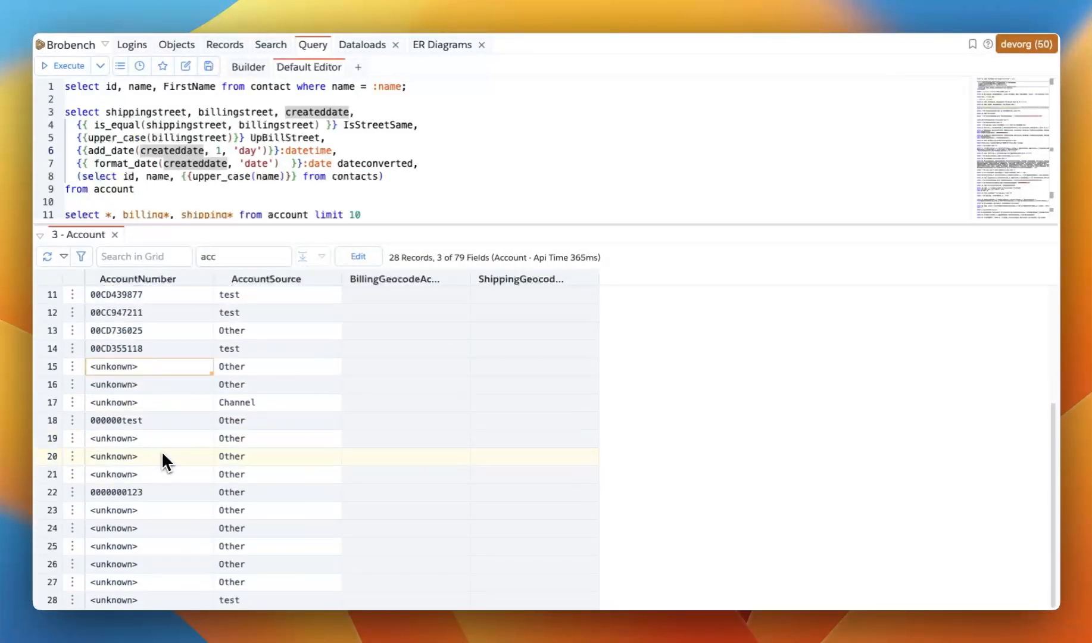
scroll(172, 397, up, 3)
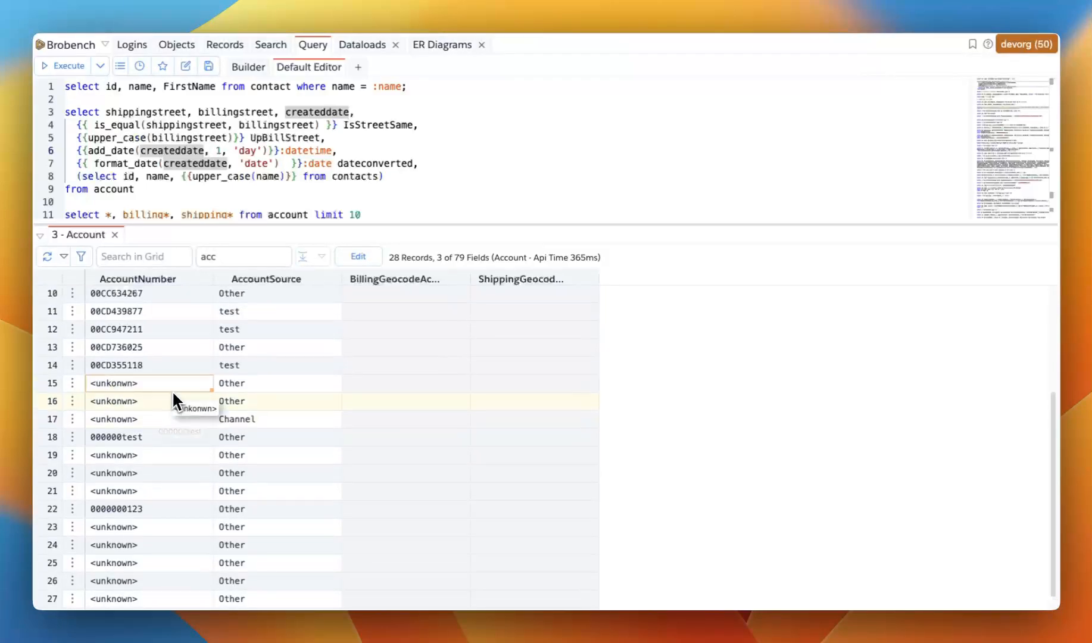
drag(169, 365, 359, 239)
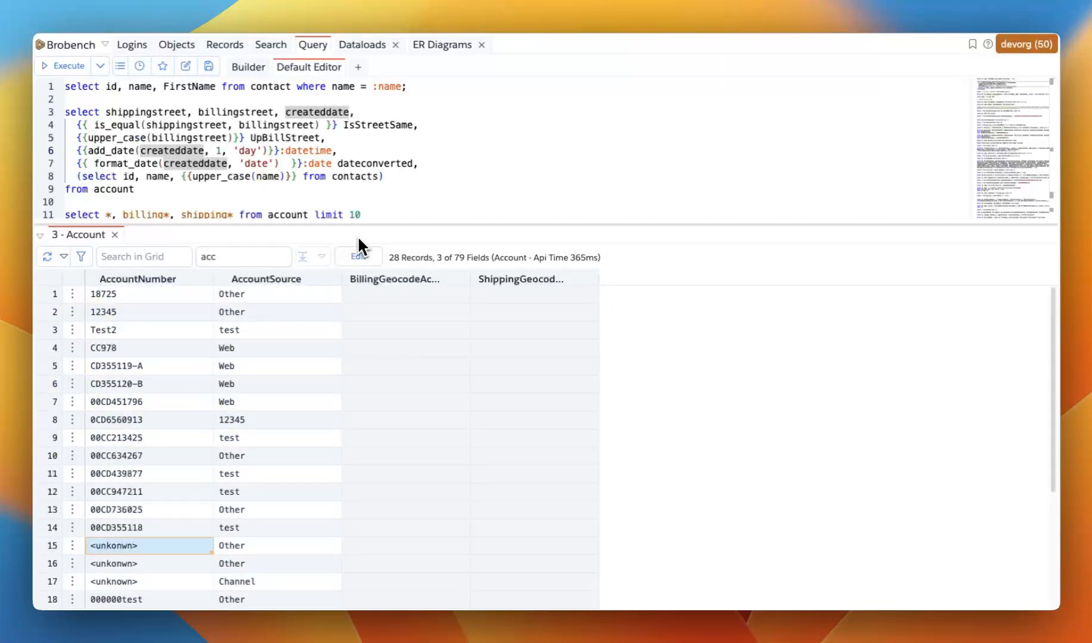